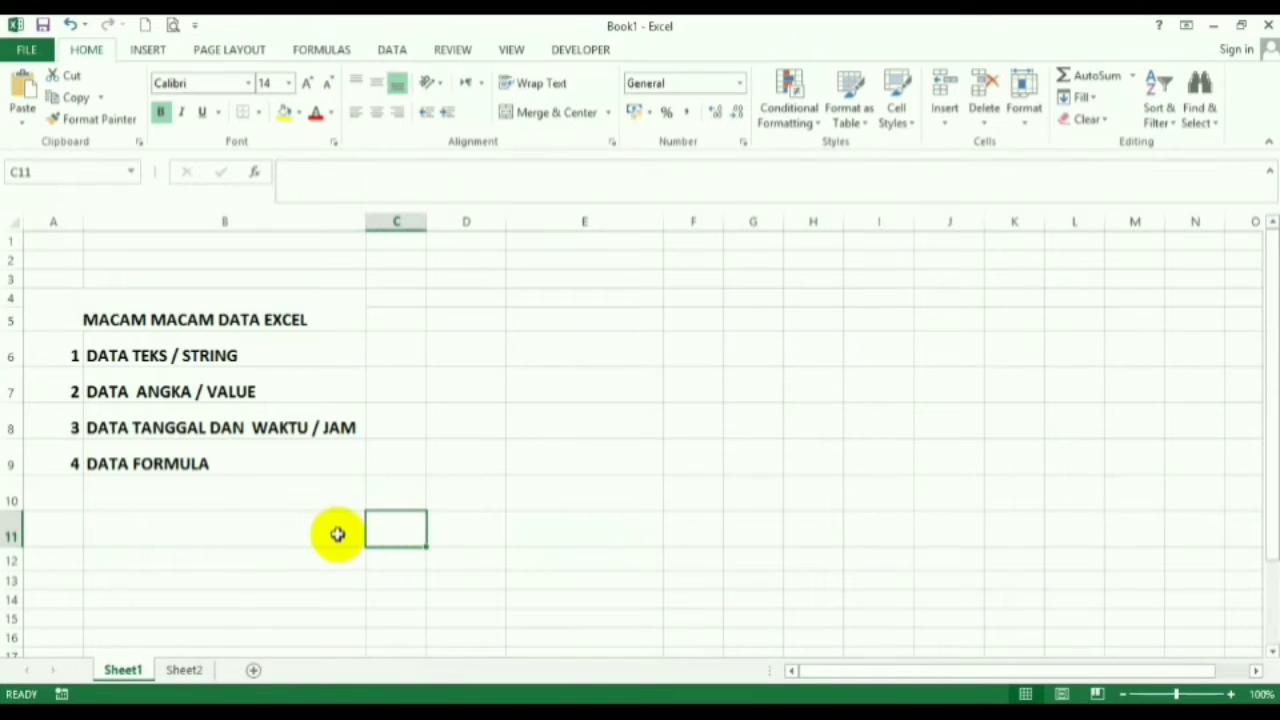
- Enter TEKS in D6 beside the DATA TEKS / STRING label
click(340, 531)
click(400, 530)
click(466, 530)
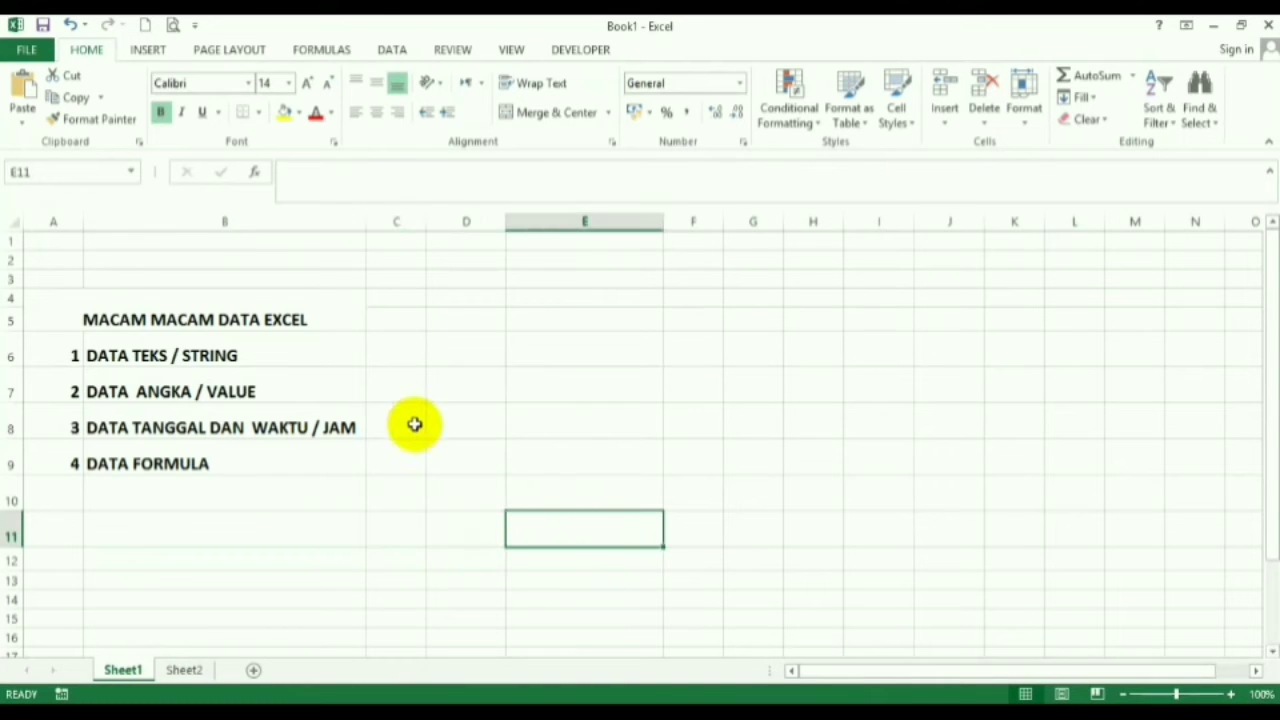
click(202, 358)
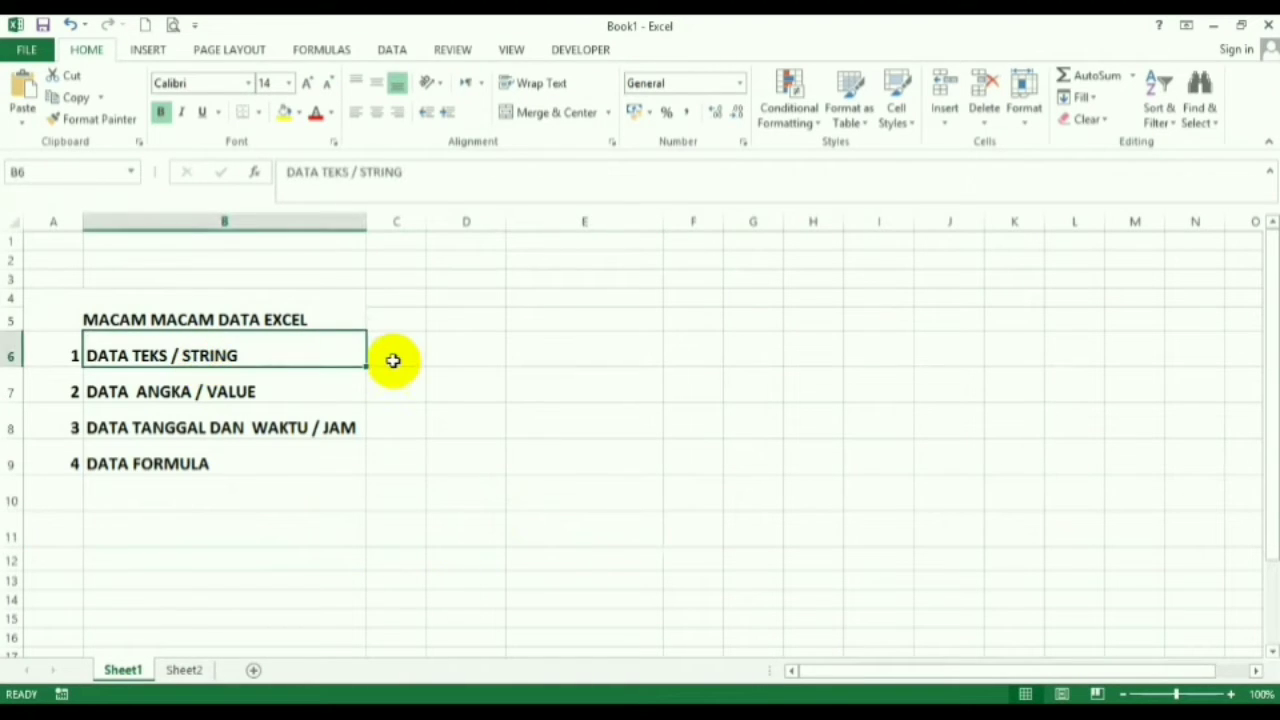
click(464, 355)
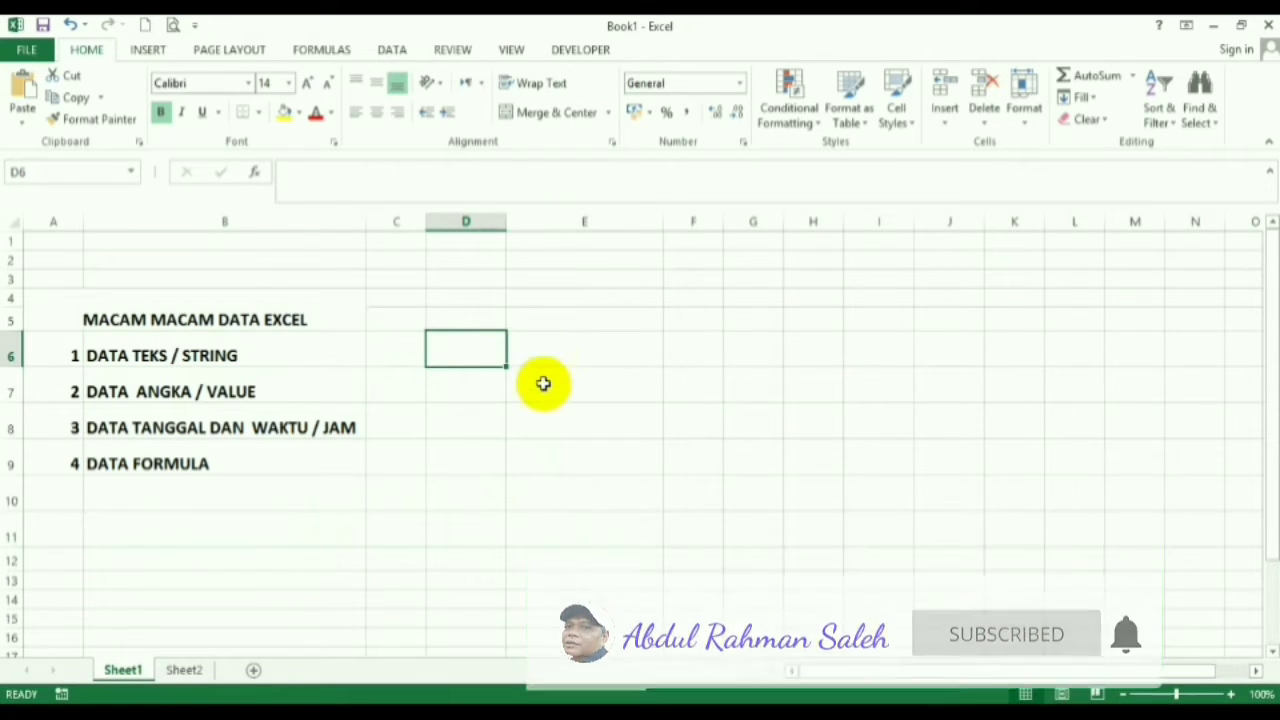
click(554, 352)
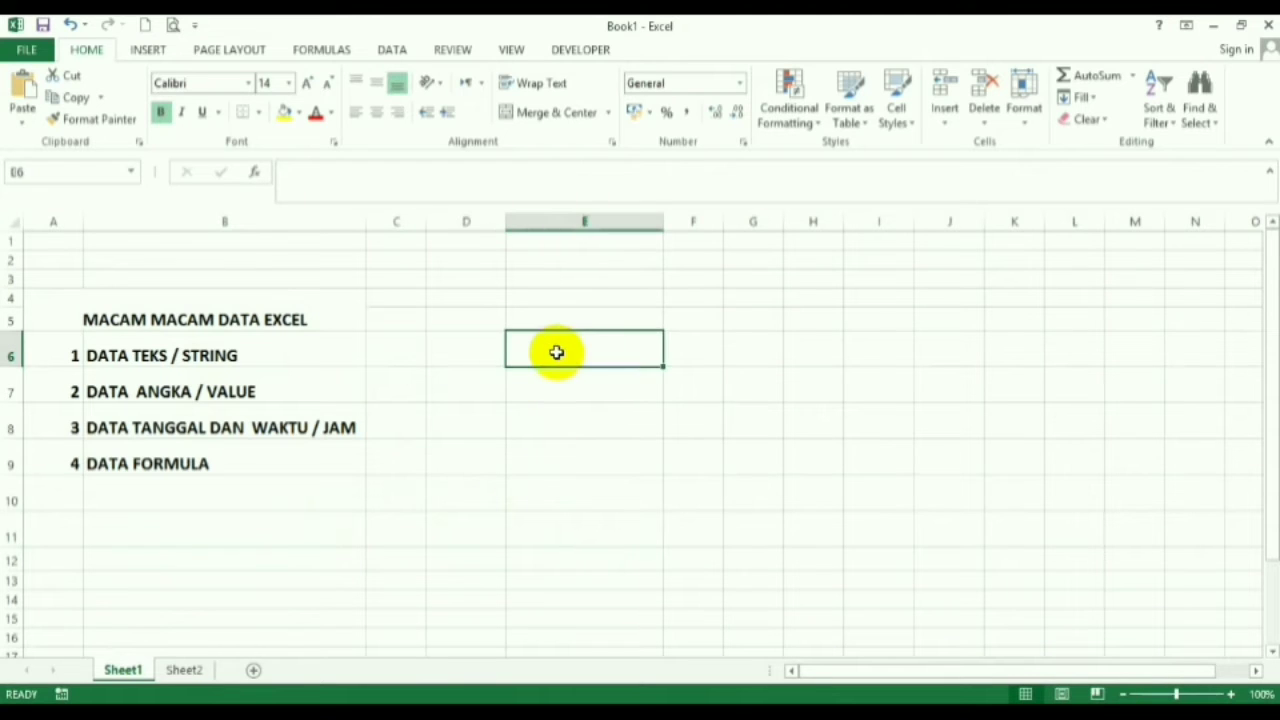
click(476, 355)
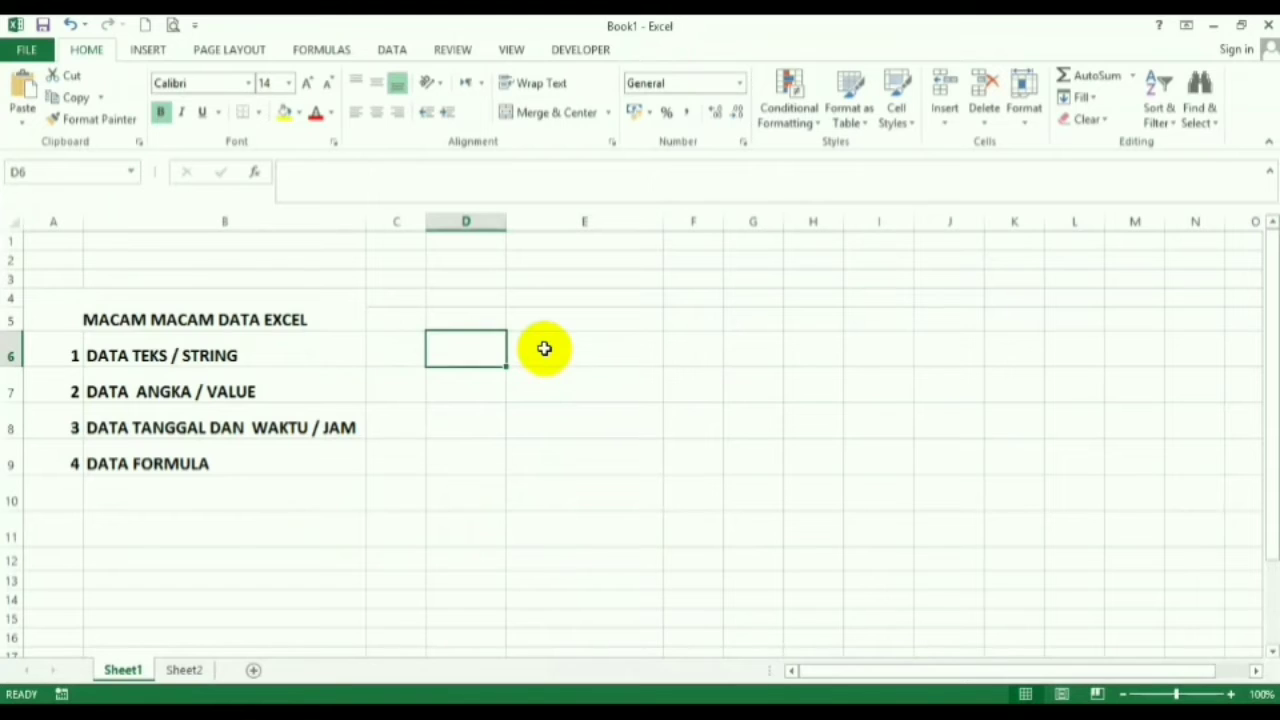
double_click(485, 358)
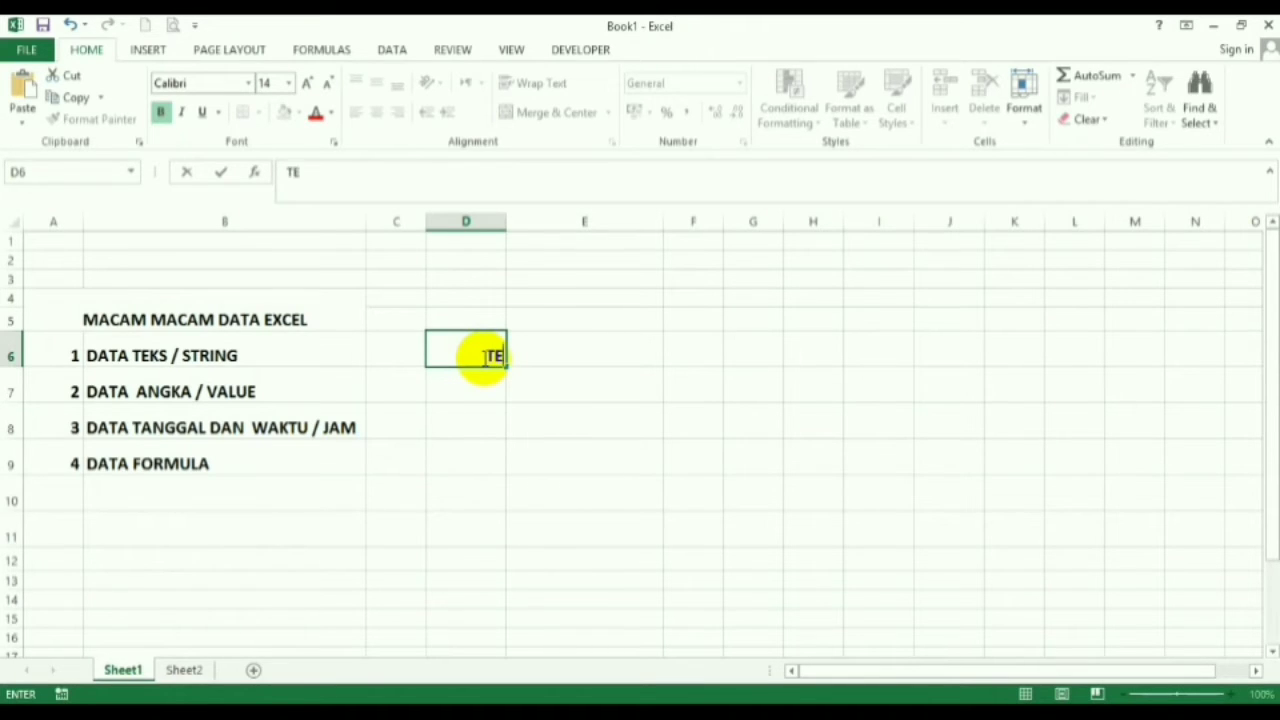
text(S)
key(Return)
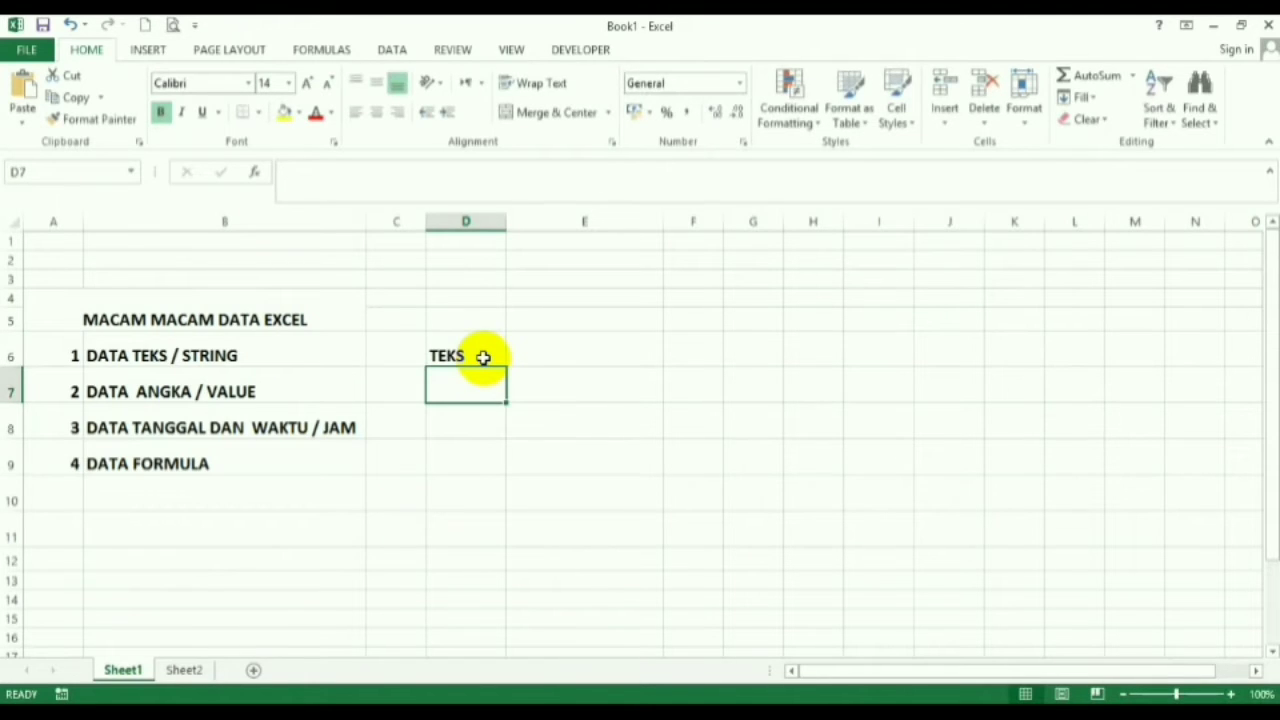
- Enter TAHUN 2020 in cell E6
key(Right)
key(Up)
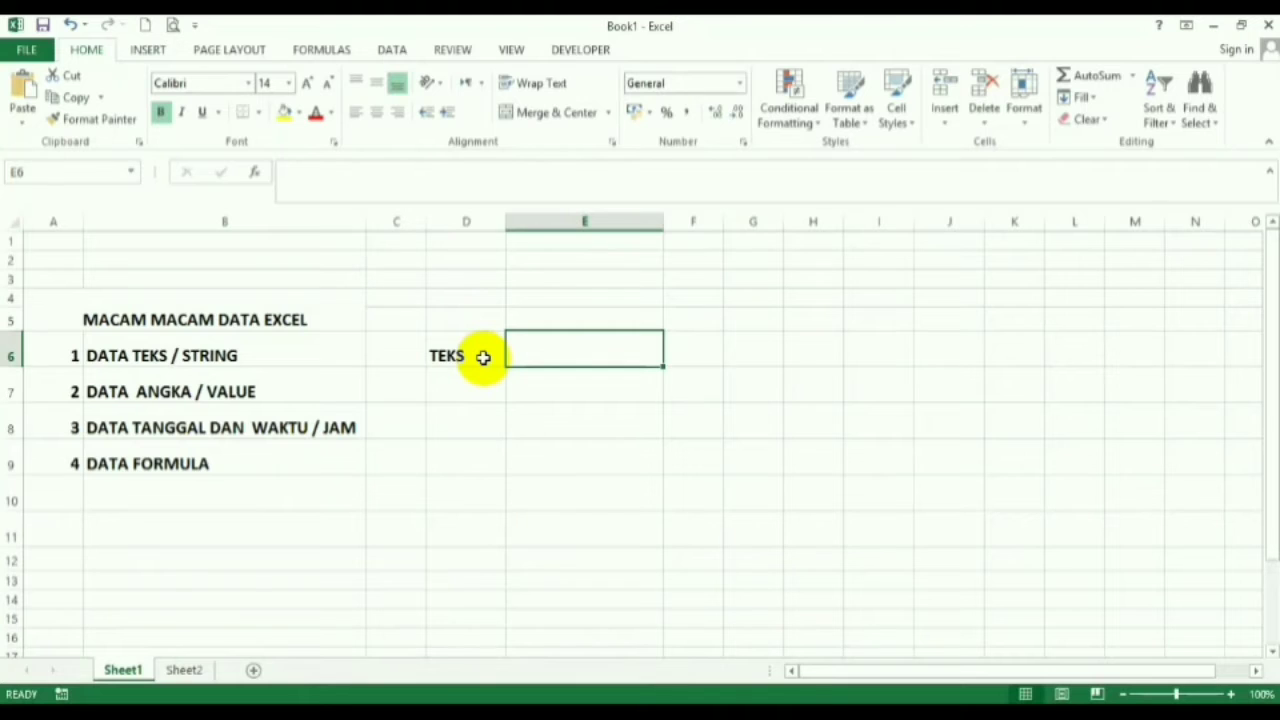
text(TAHUN 20)
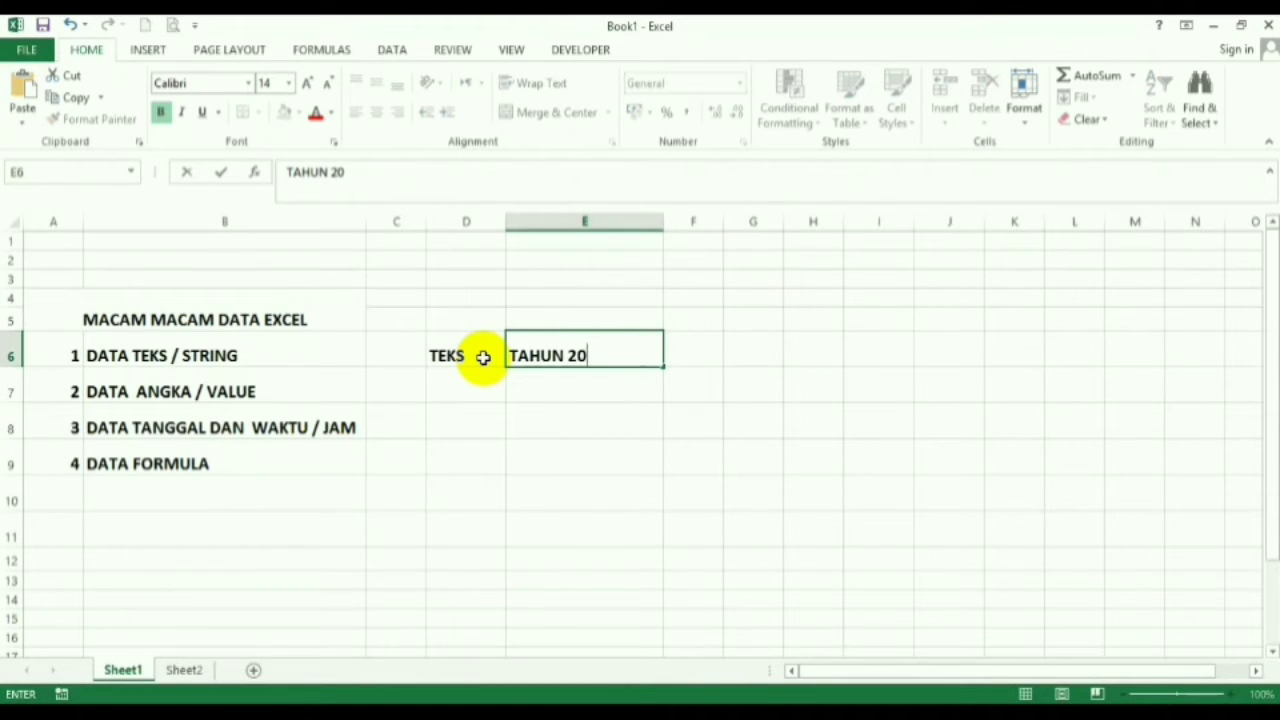
text(20)
click(481, 357)
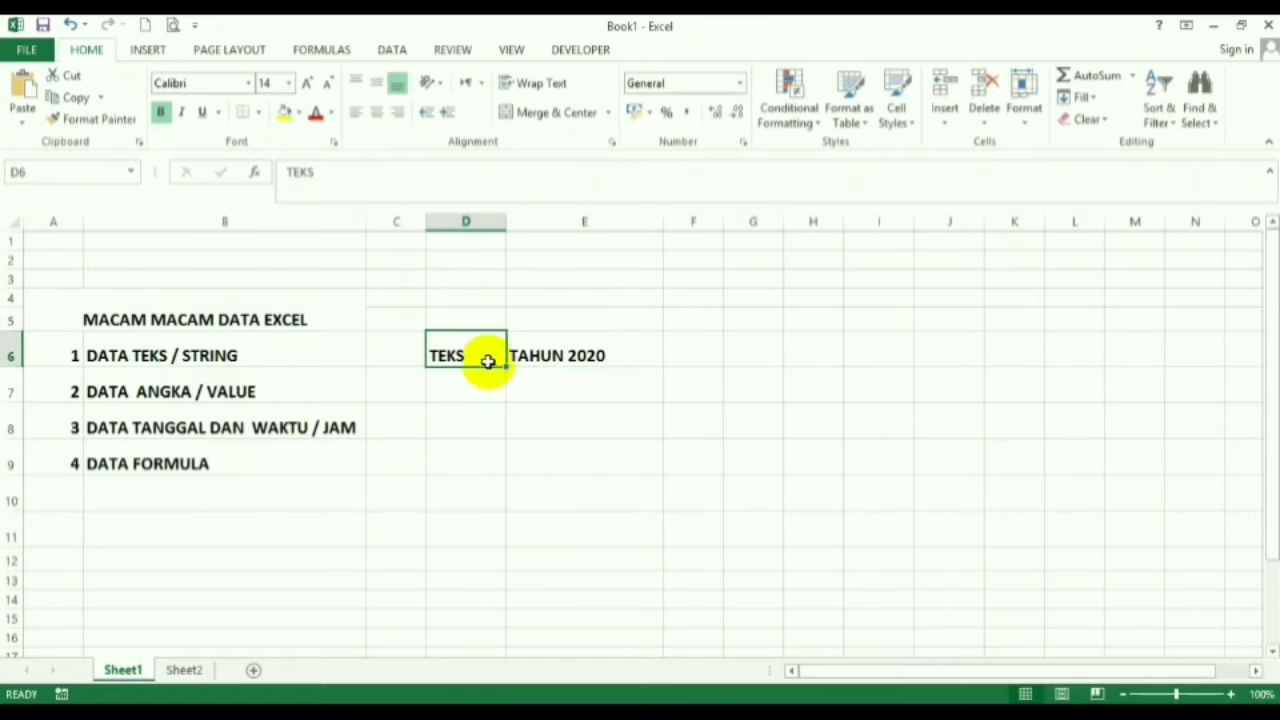
- Compare the TEKS and TAHUN 2020 cells by selecting each in turn
click(545, 357)
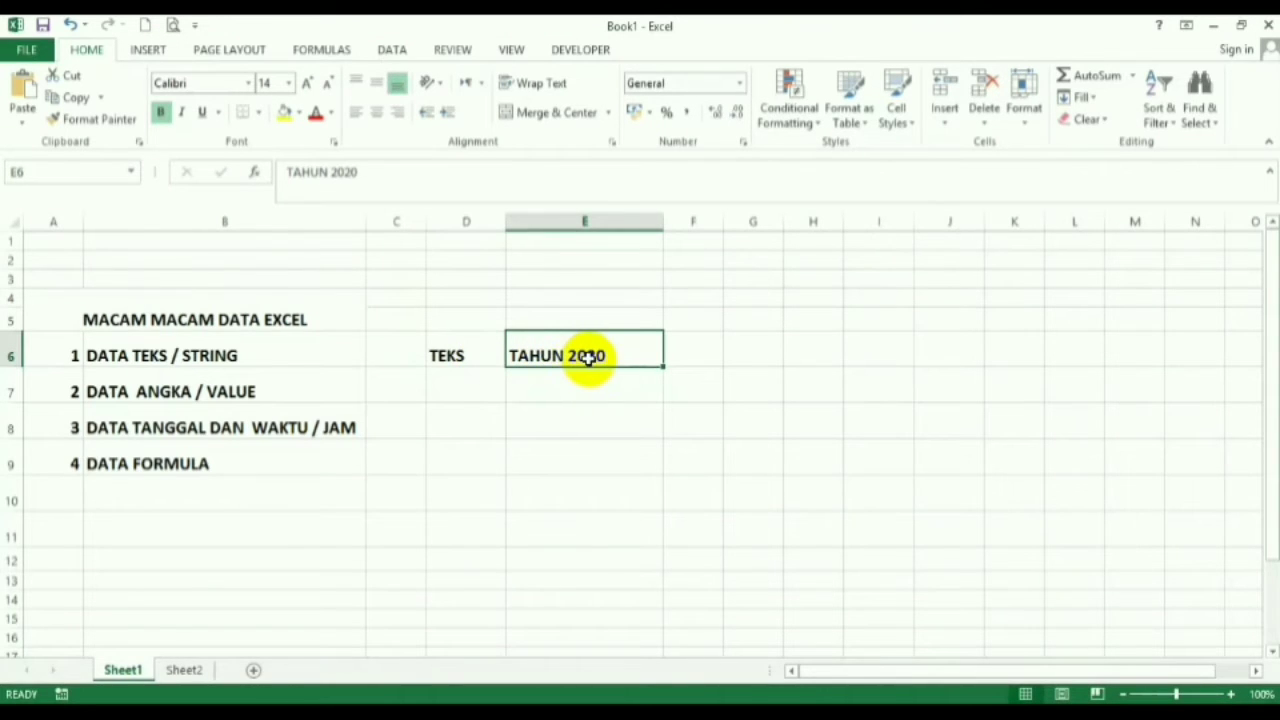
click(448, 352)
click(550, 350)
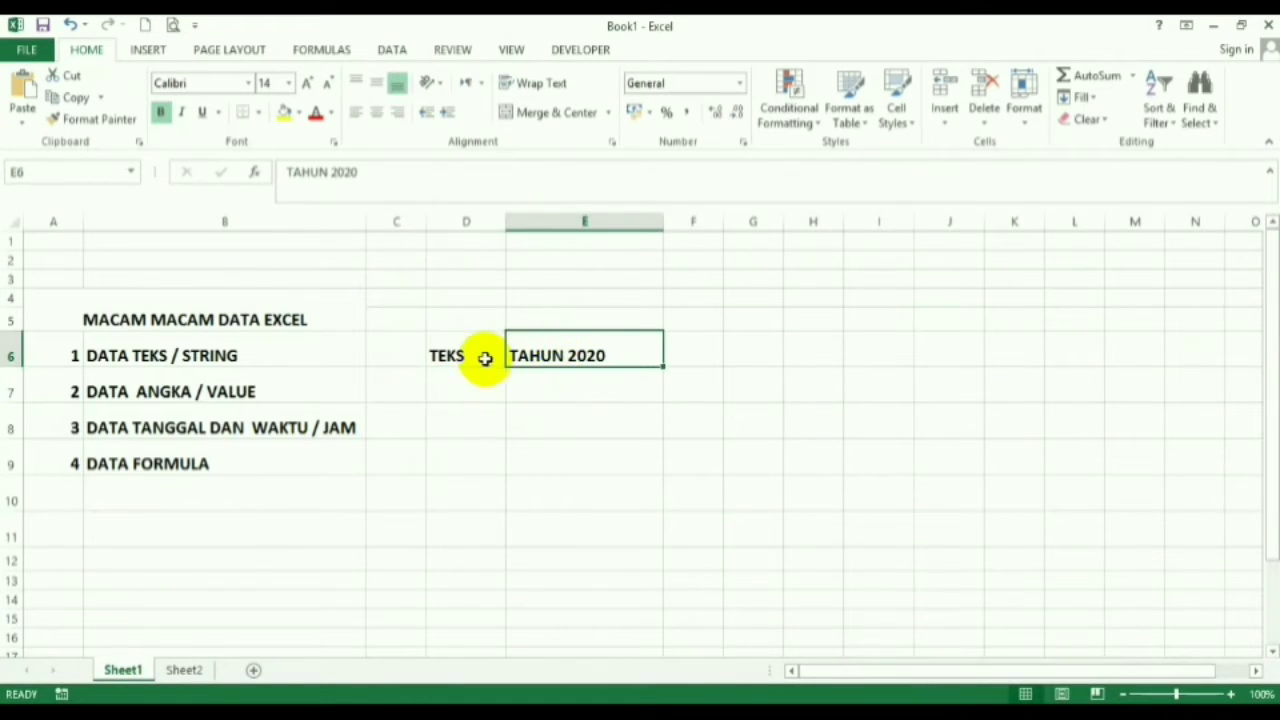
click(486, 360)
click(545, 355)
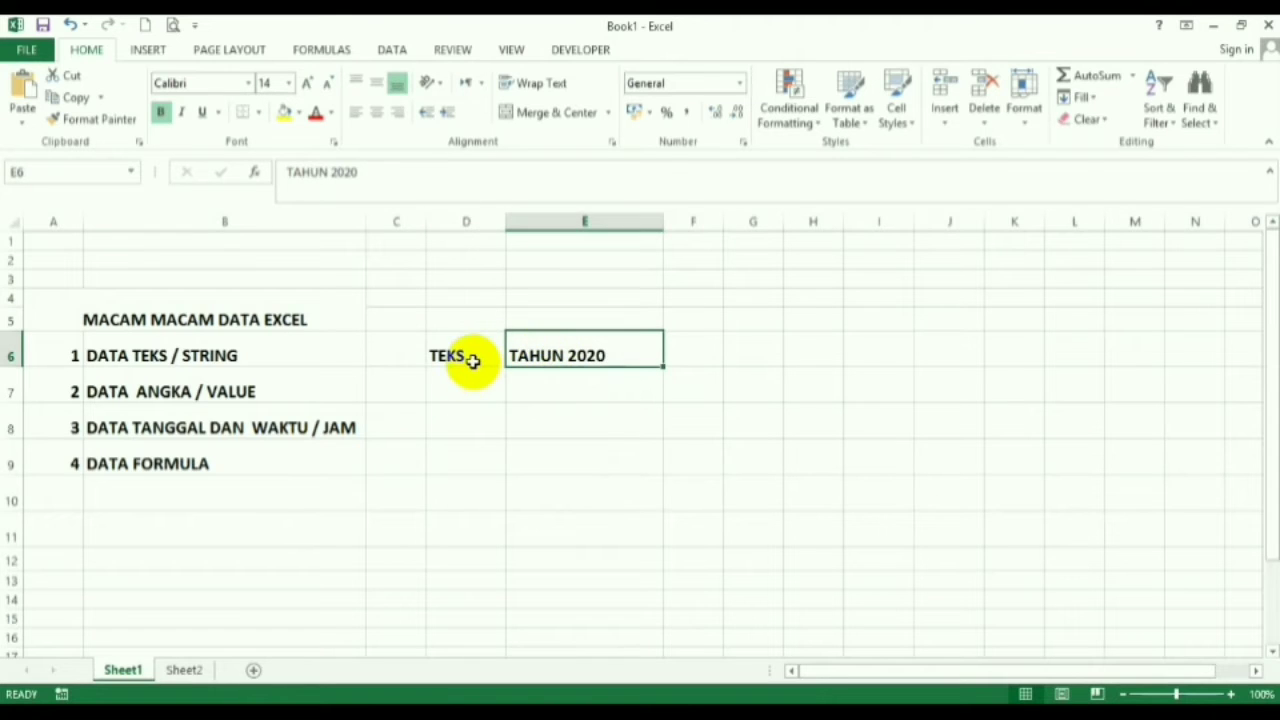
click(466, 361)
click(527, 358)
click(466, 357)
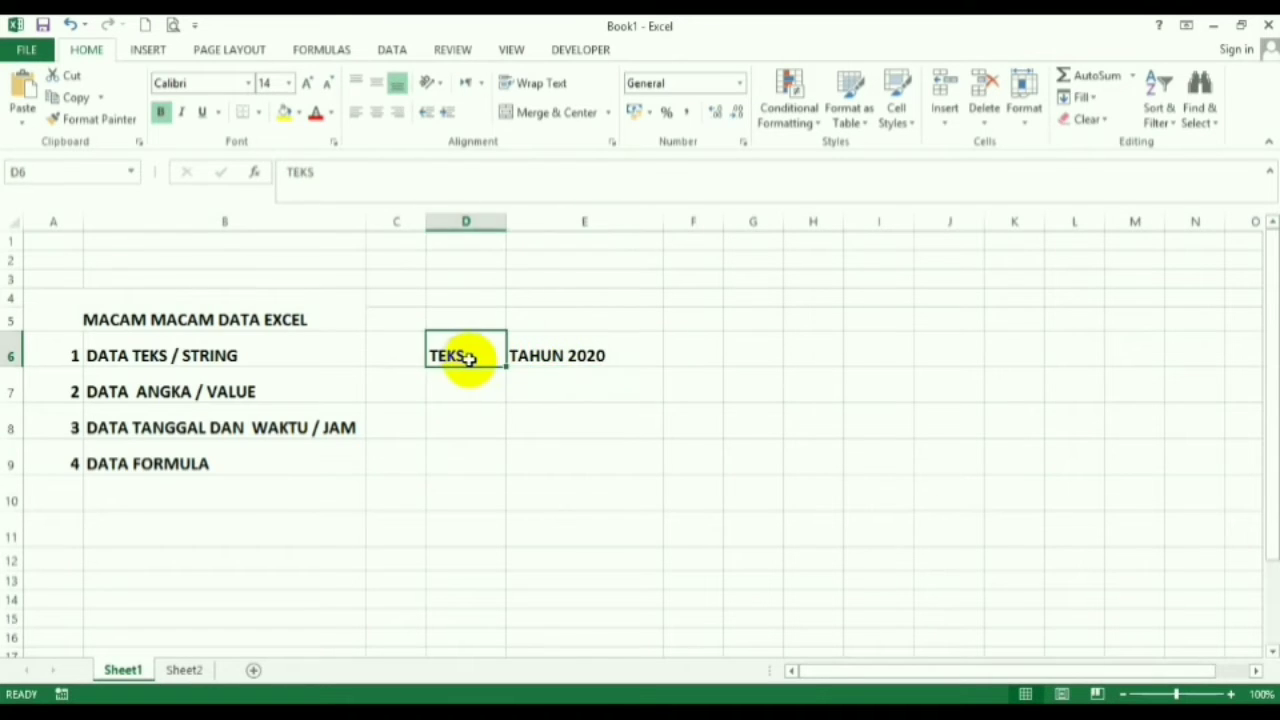
click(531, 358)
click(460, 357)
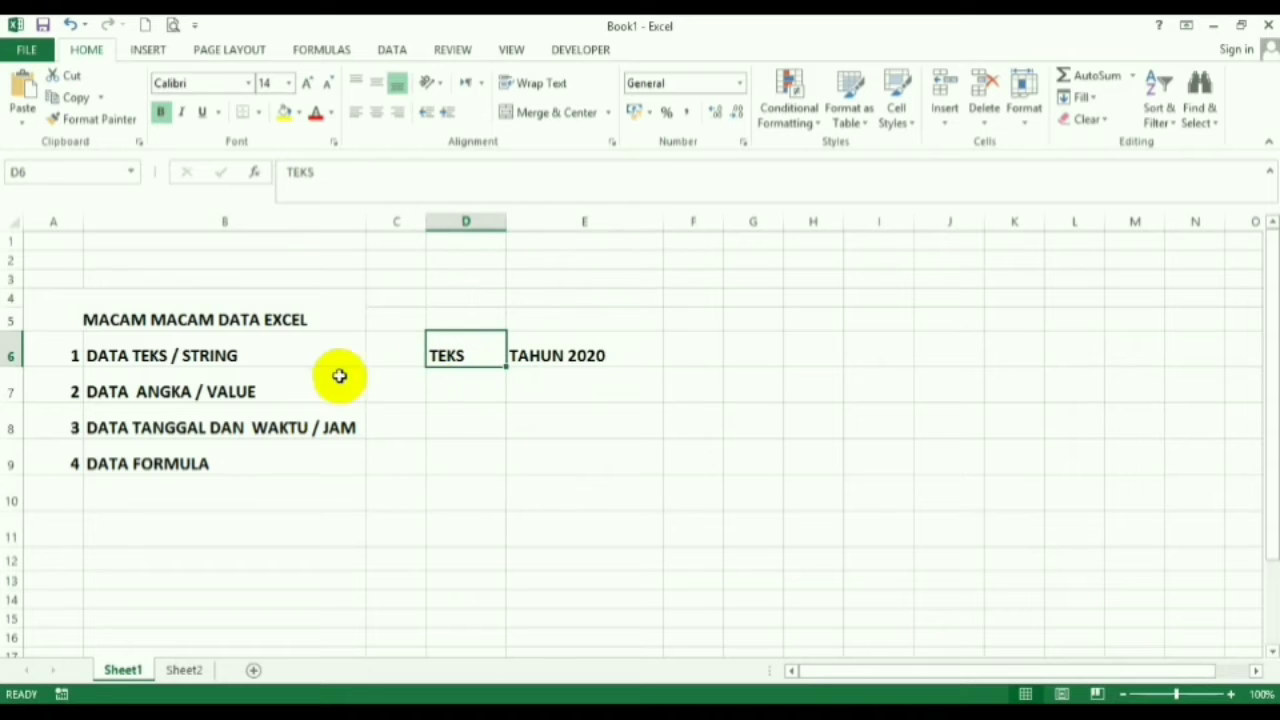
click(93, 360)
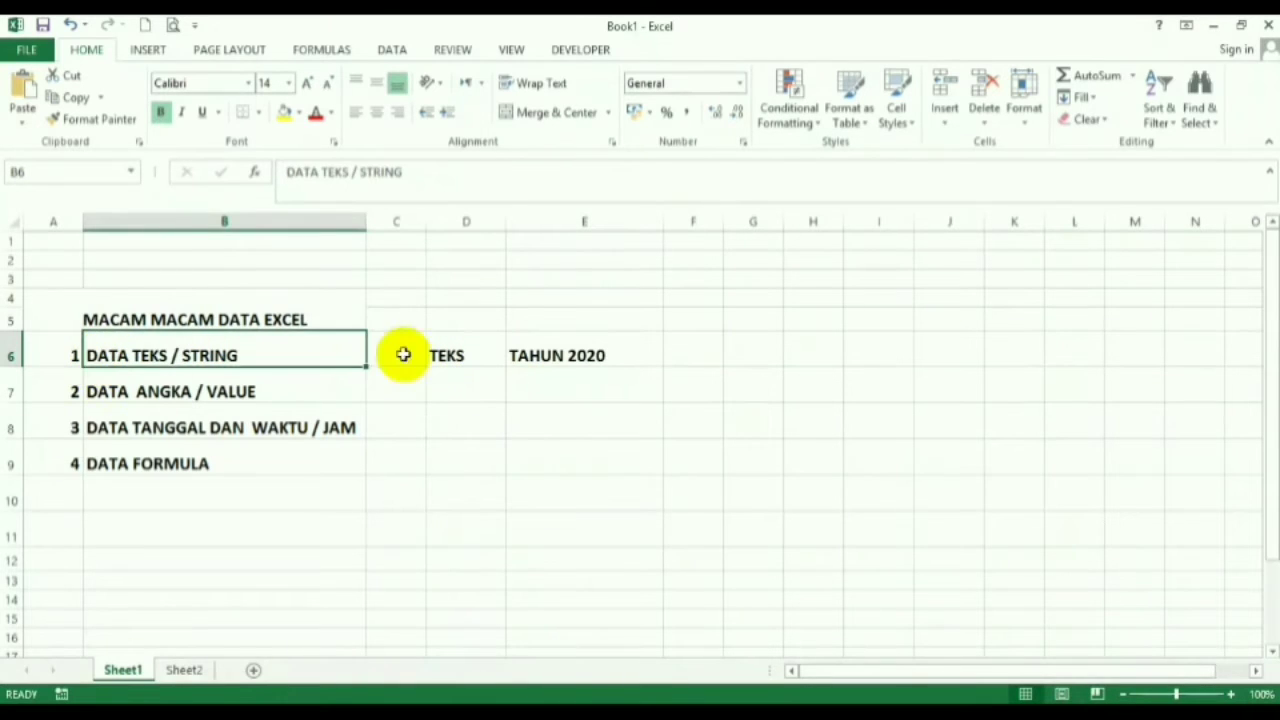
click(512, 384)
click(467, 393)
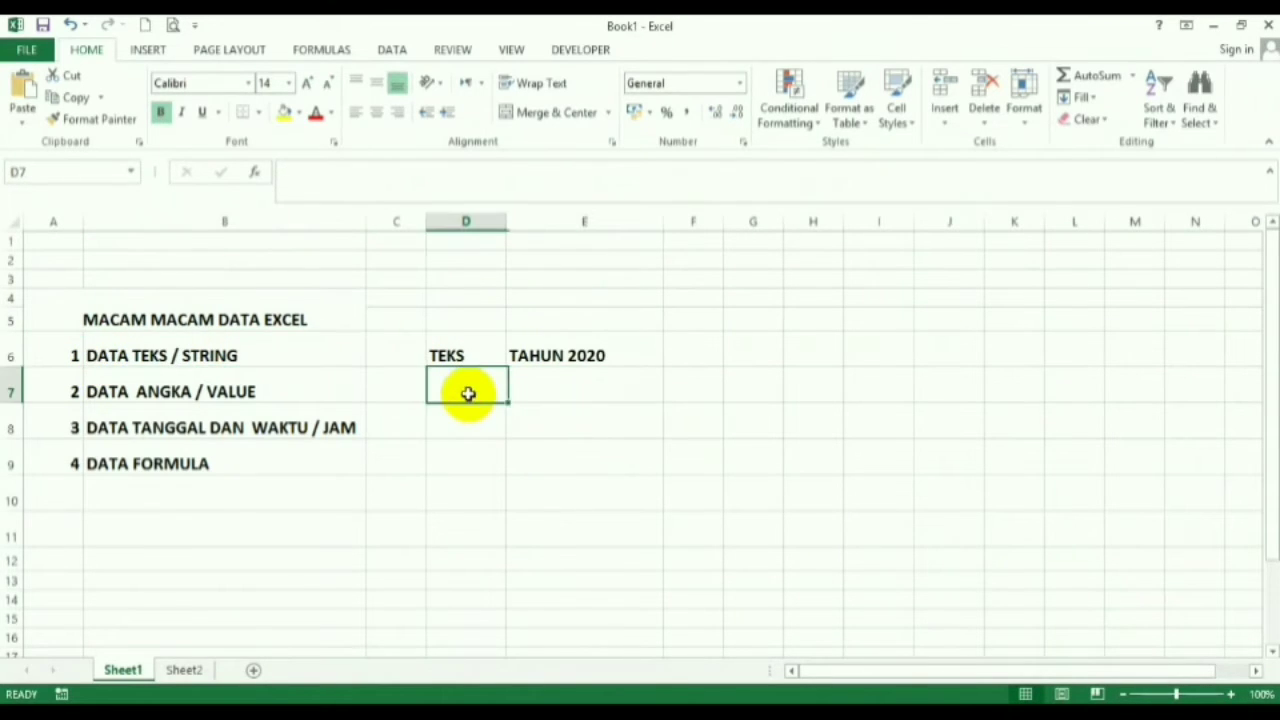
click(112, 392)
click(448, 396)
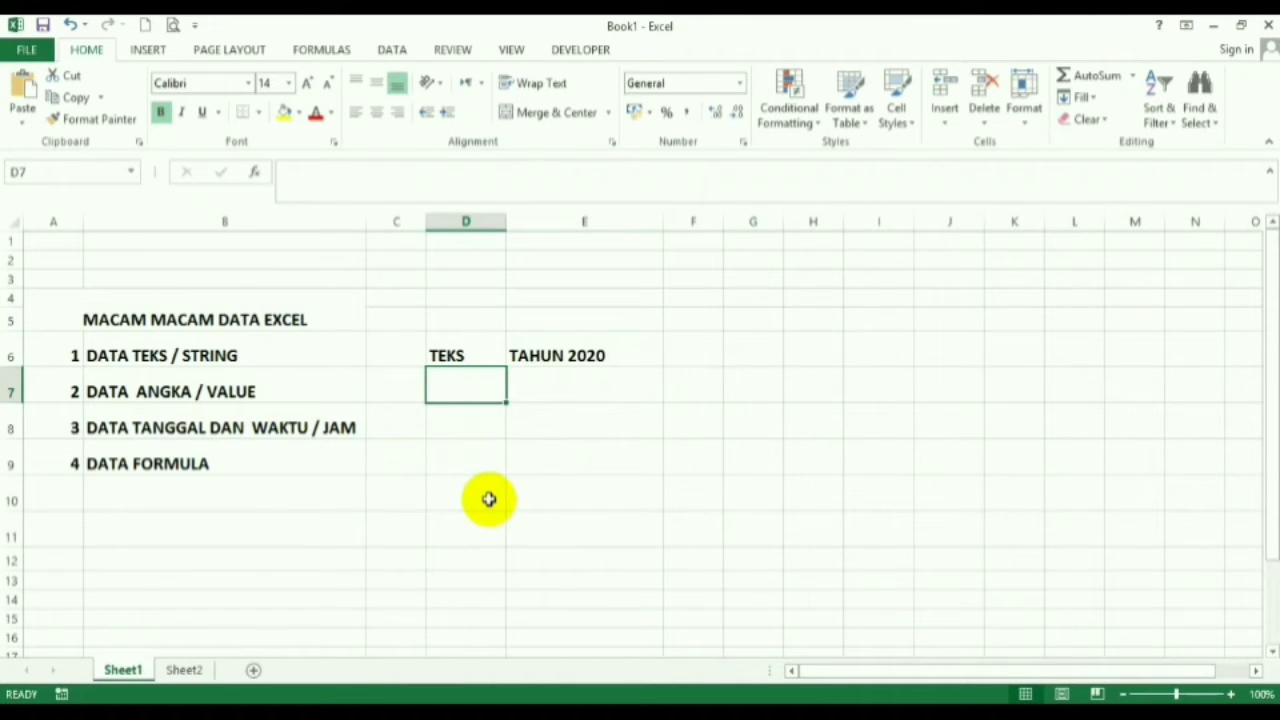
click(543, 498)
click(492, 400)
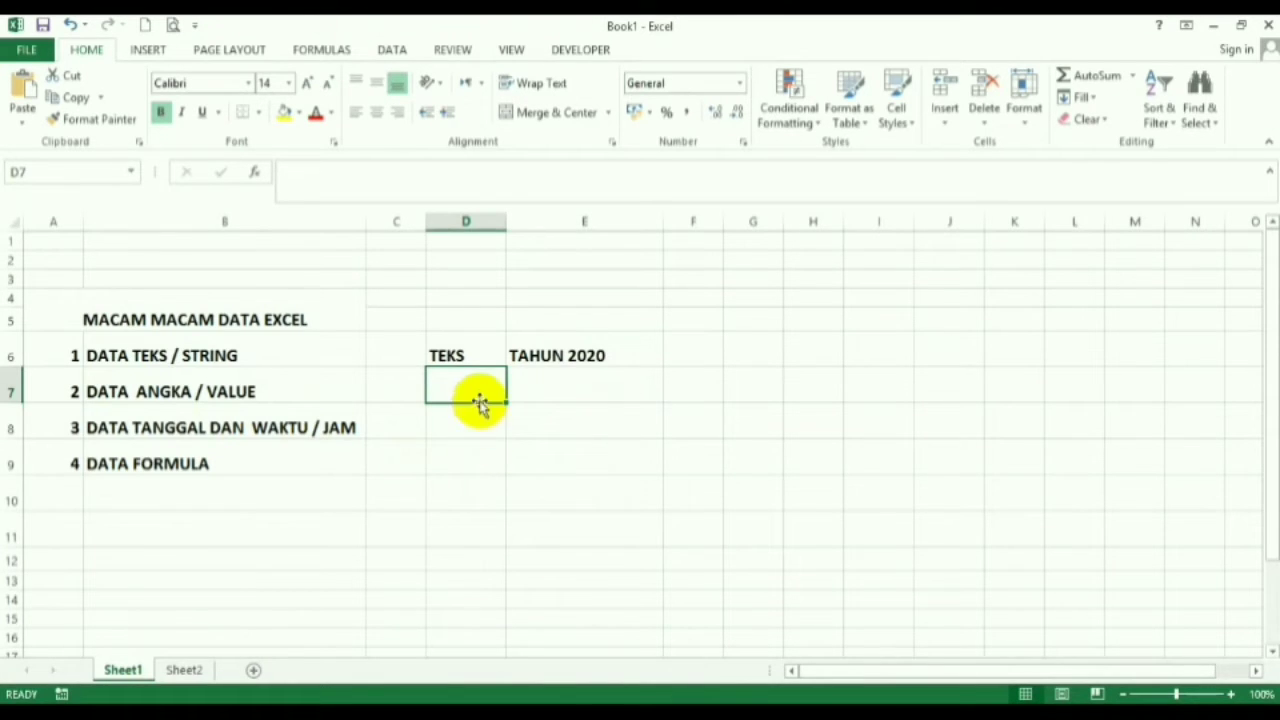
click(545, 425)
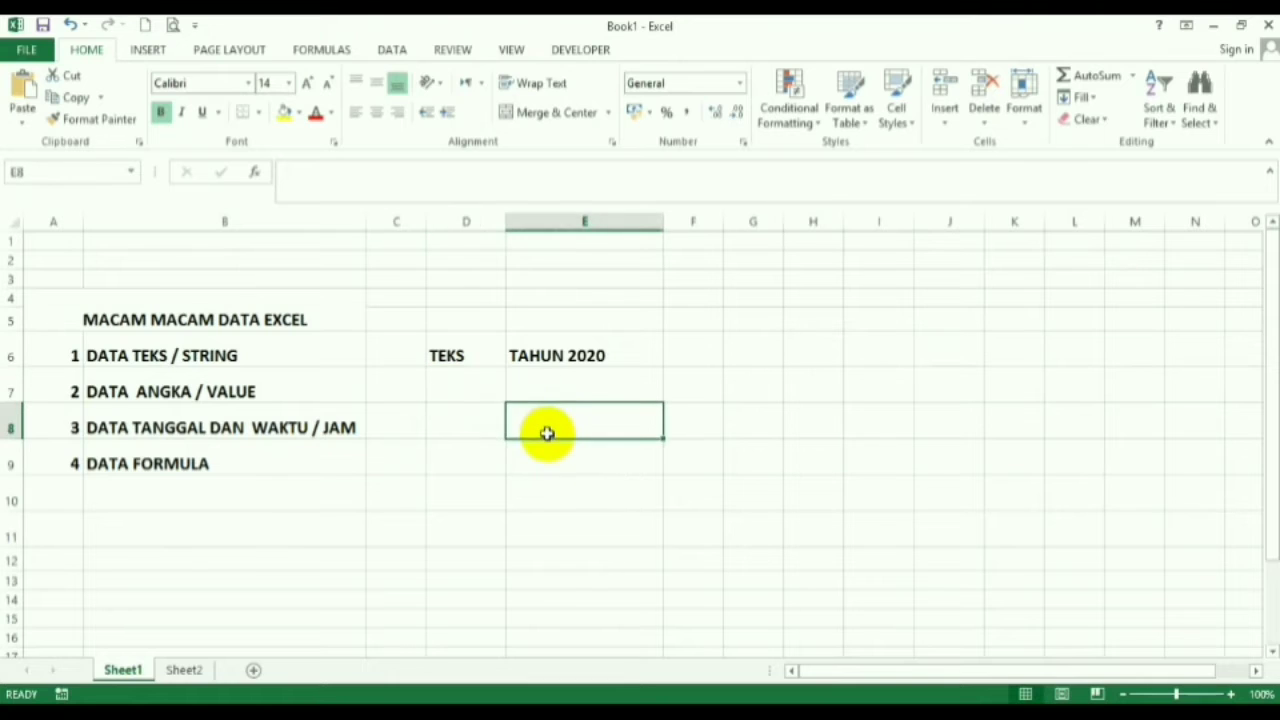
click(460, 398)
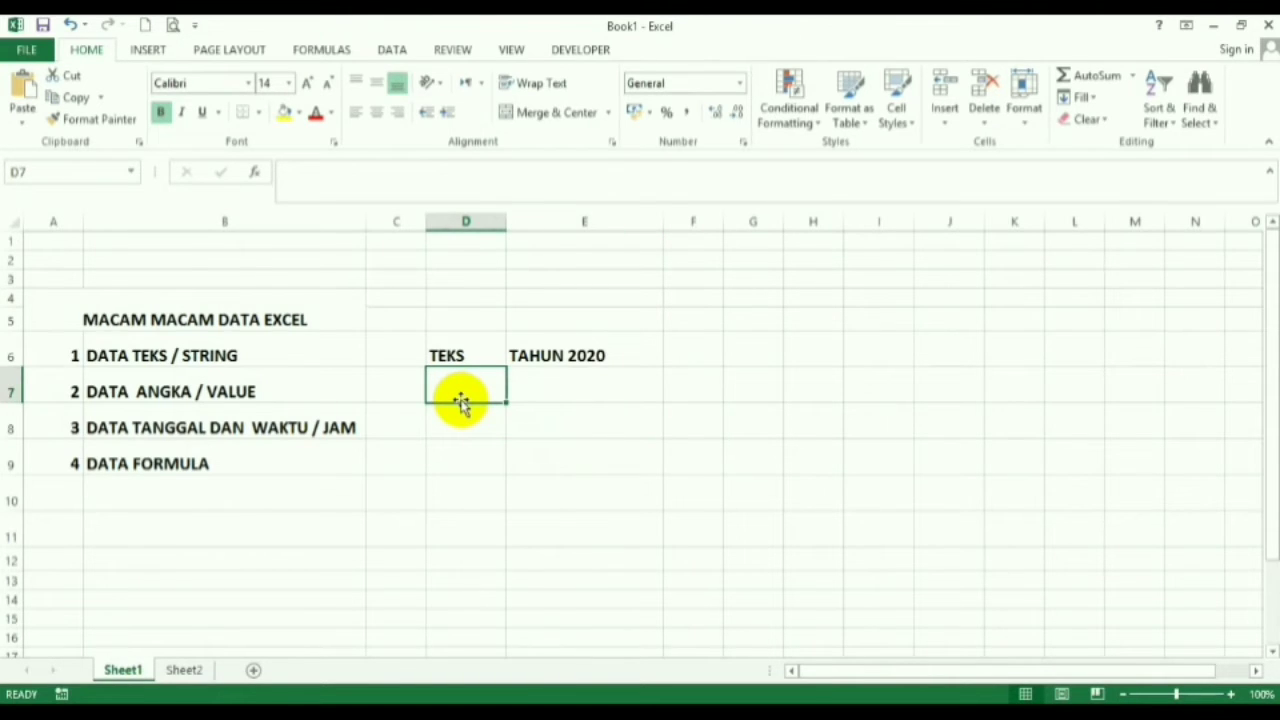
click(215, 398)
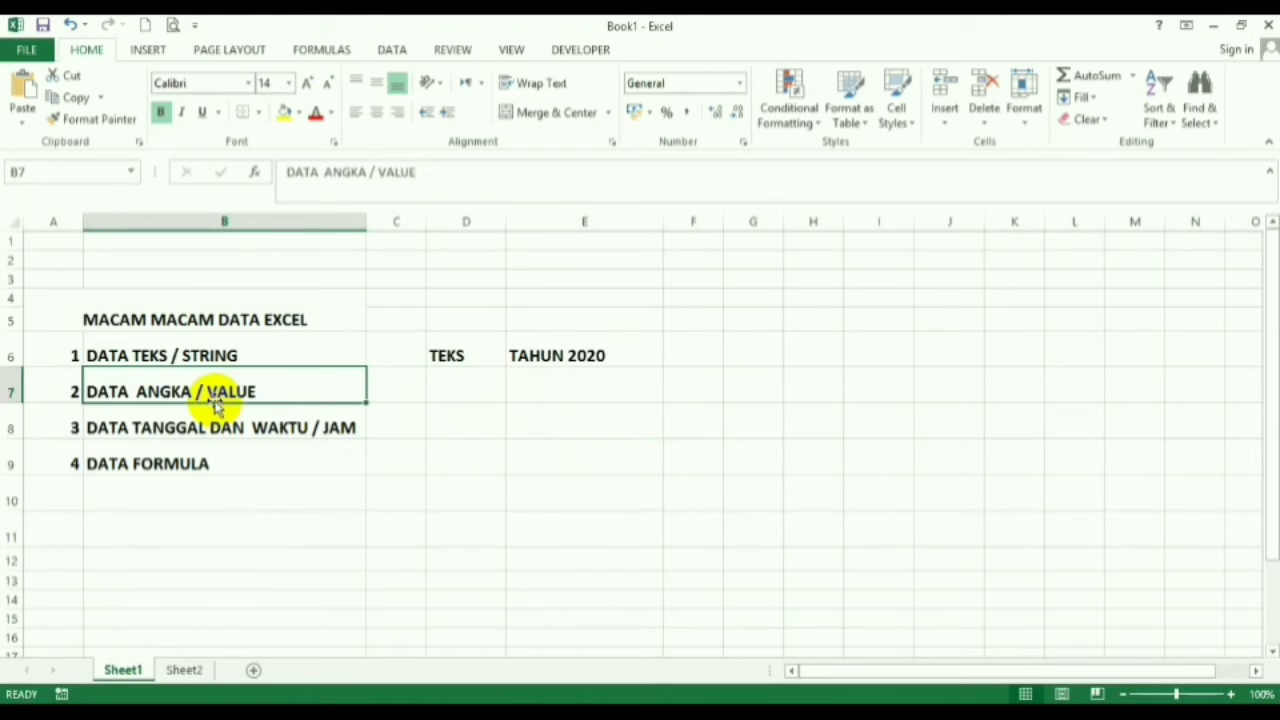
click(444, 386)
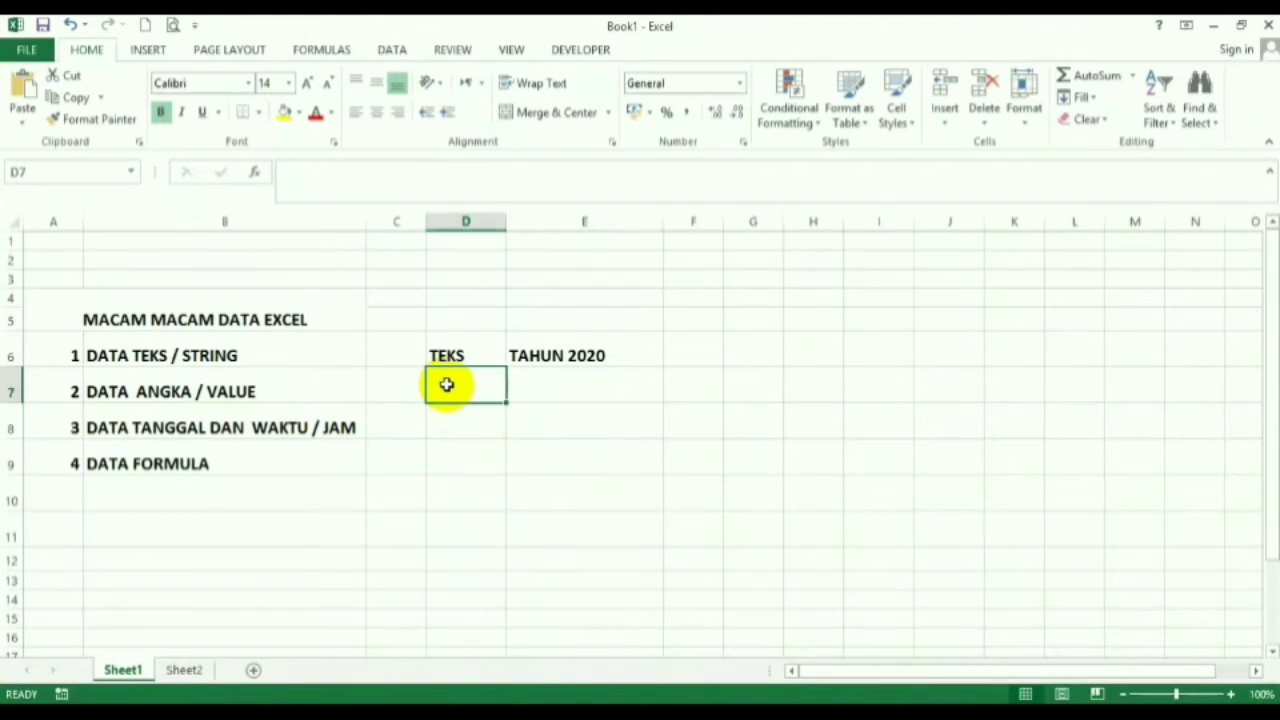
text(5)
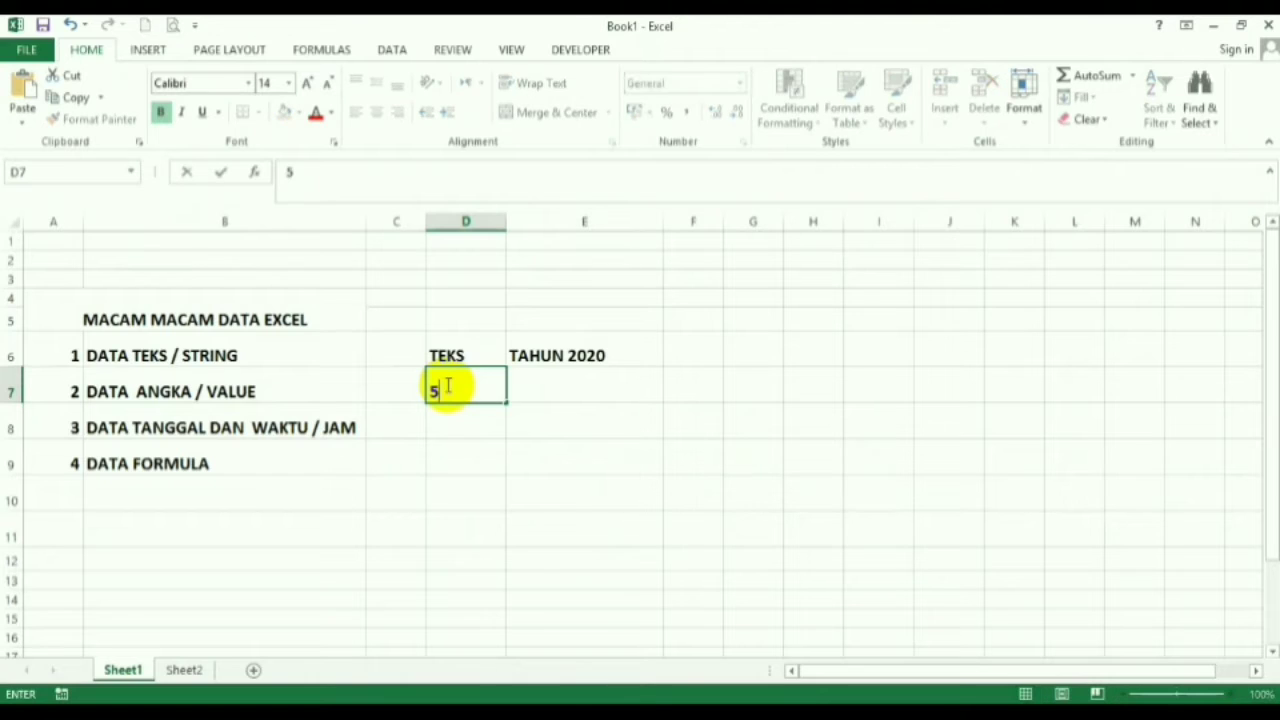
key(Return)
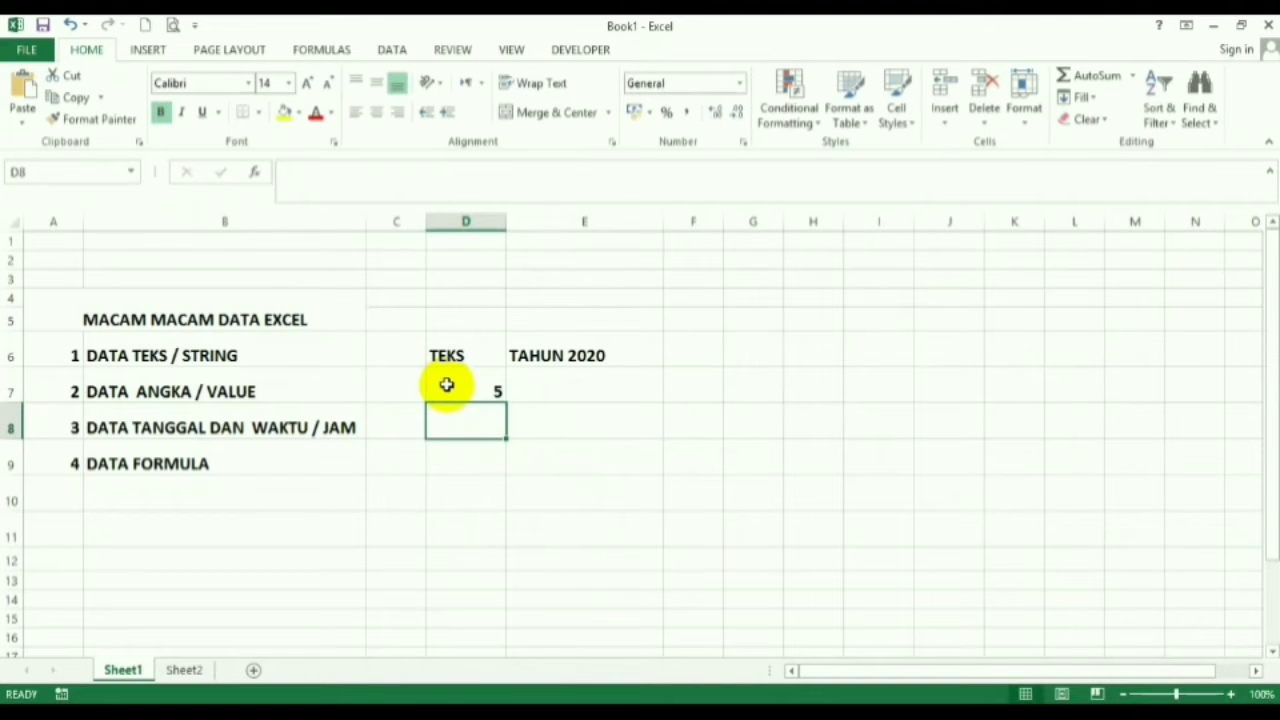
key(Right)
key(Up)
text(2)
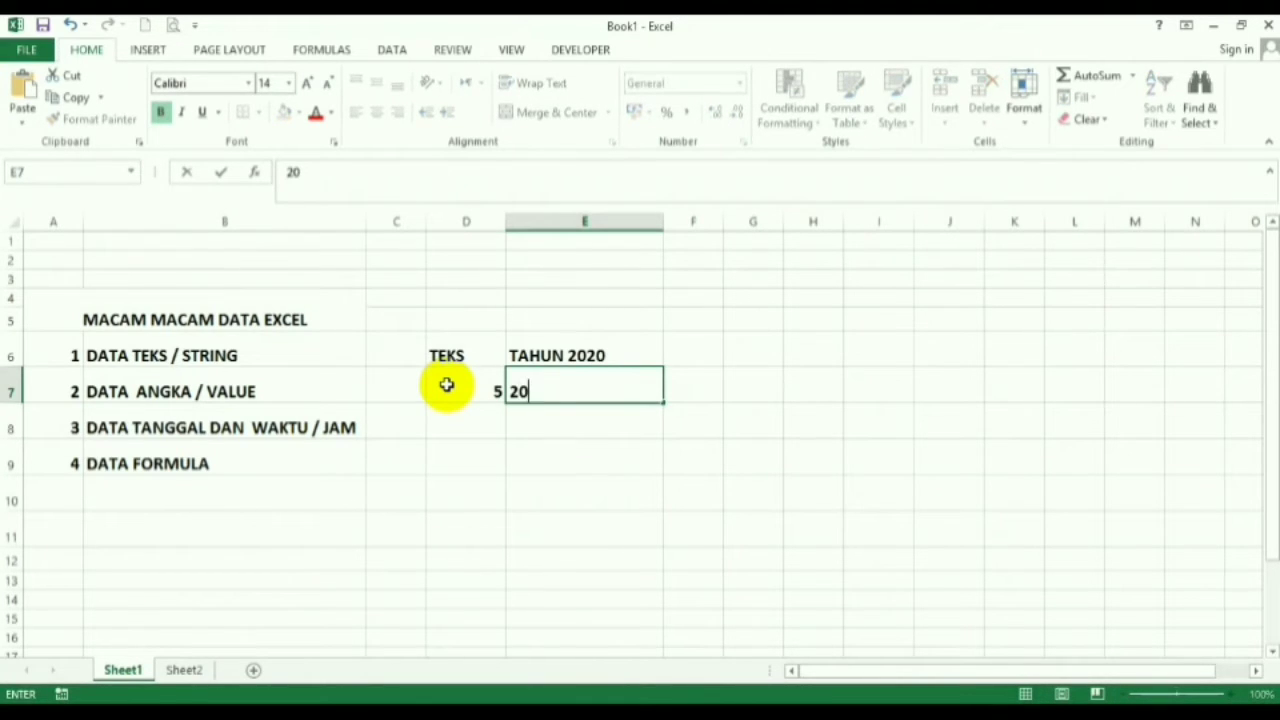
key(Return)
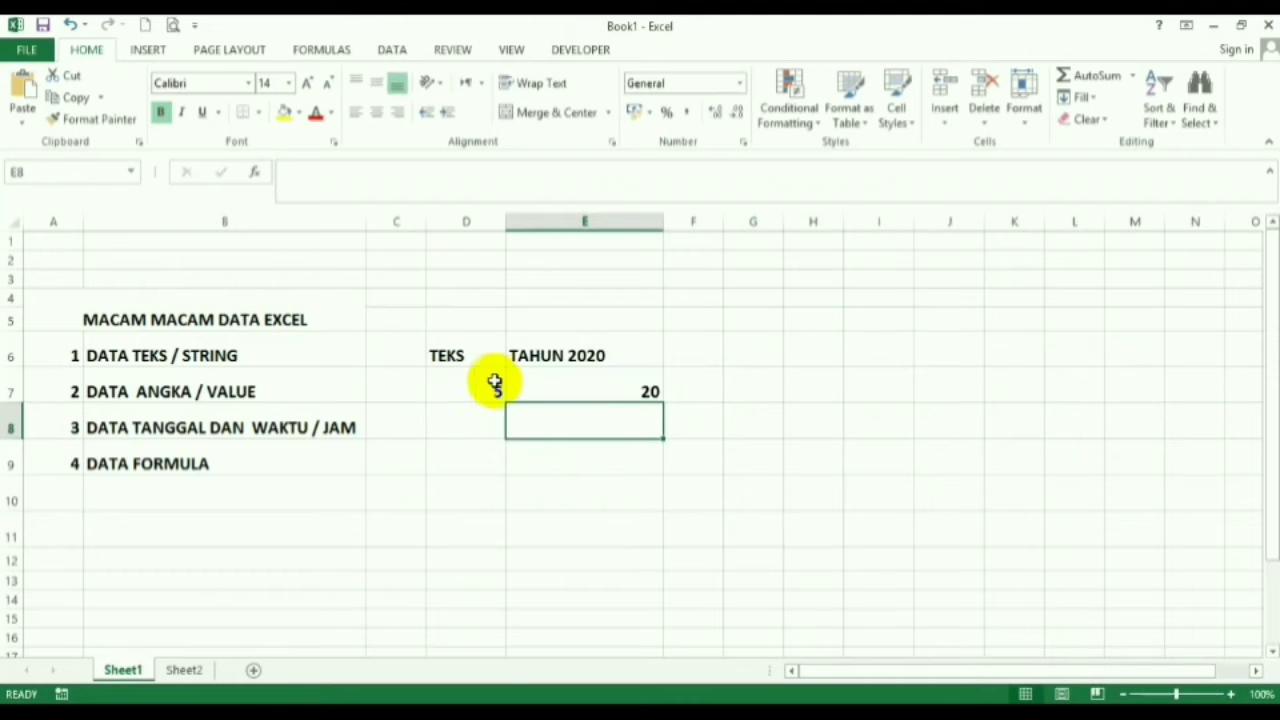
click(612, 526)
click(461, 393)
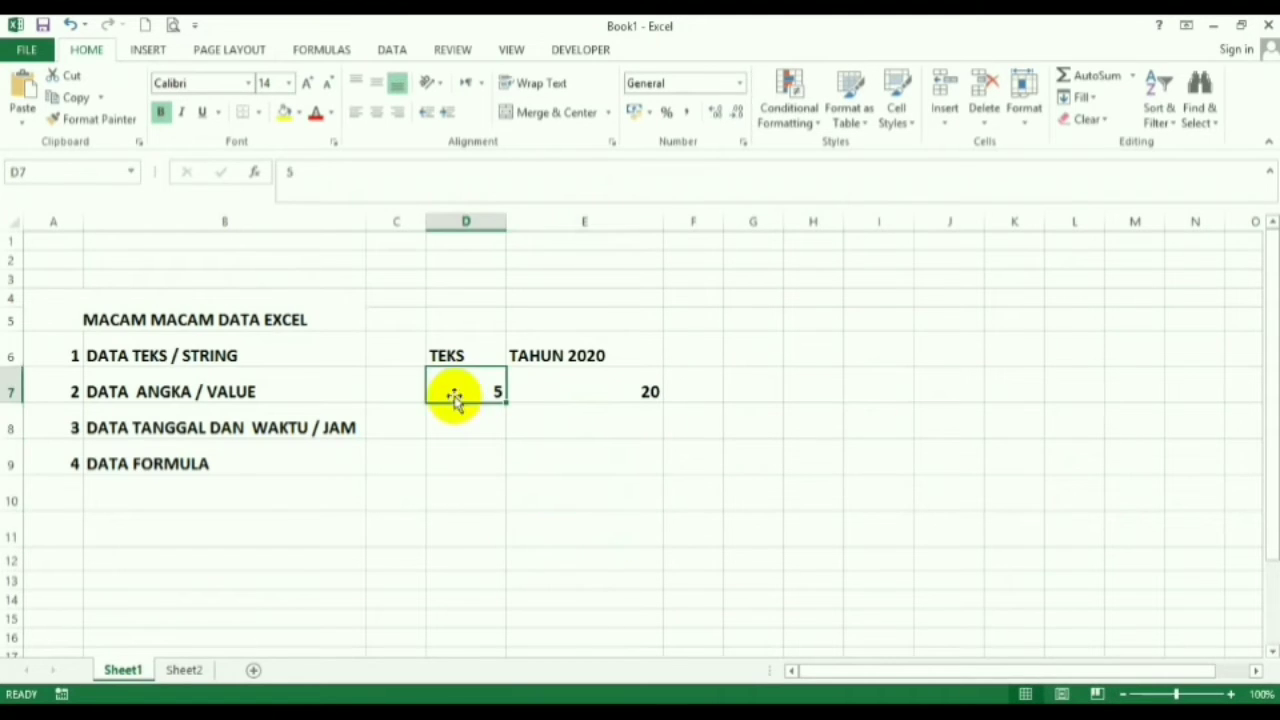
click(102, 400)
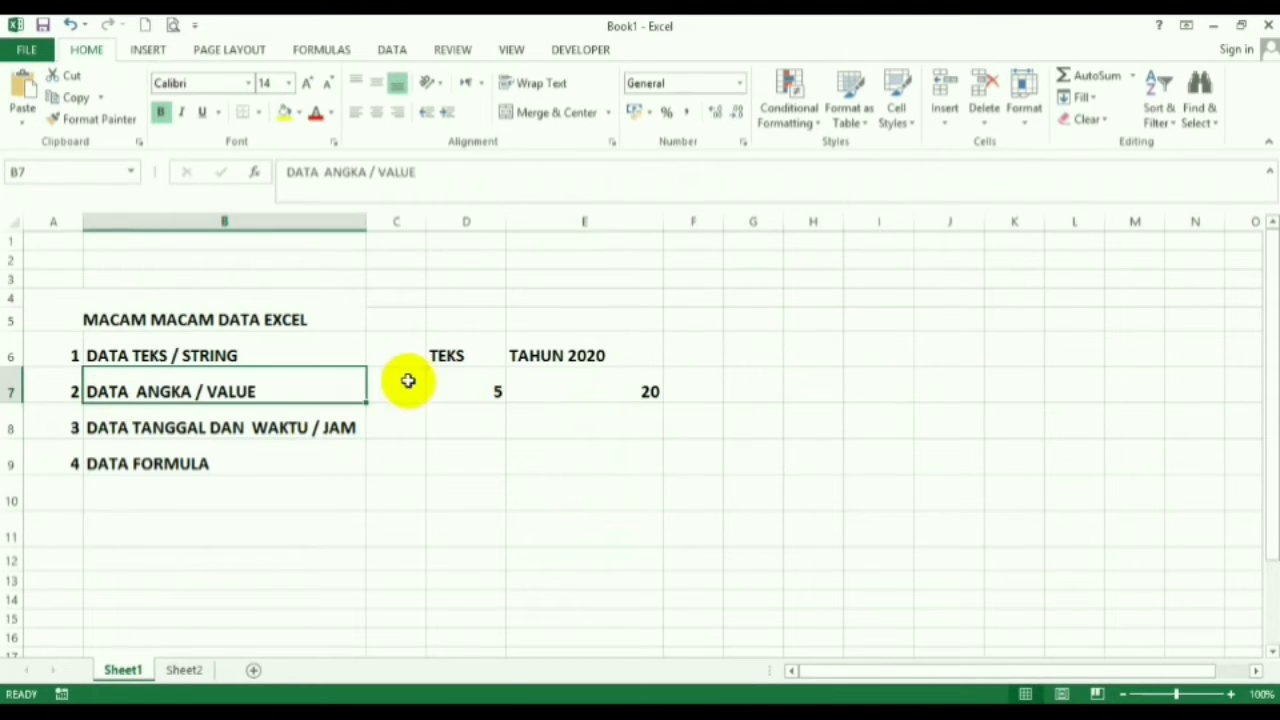
click(470, 396)
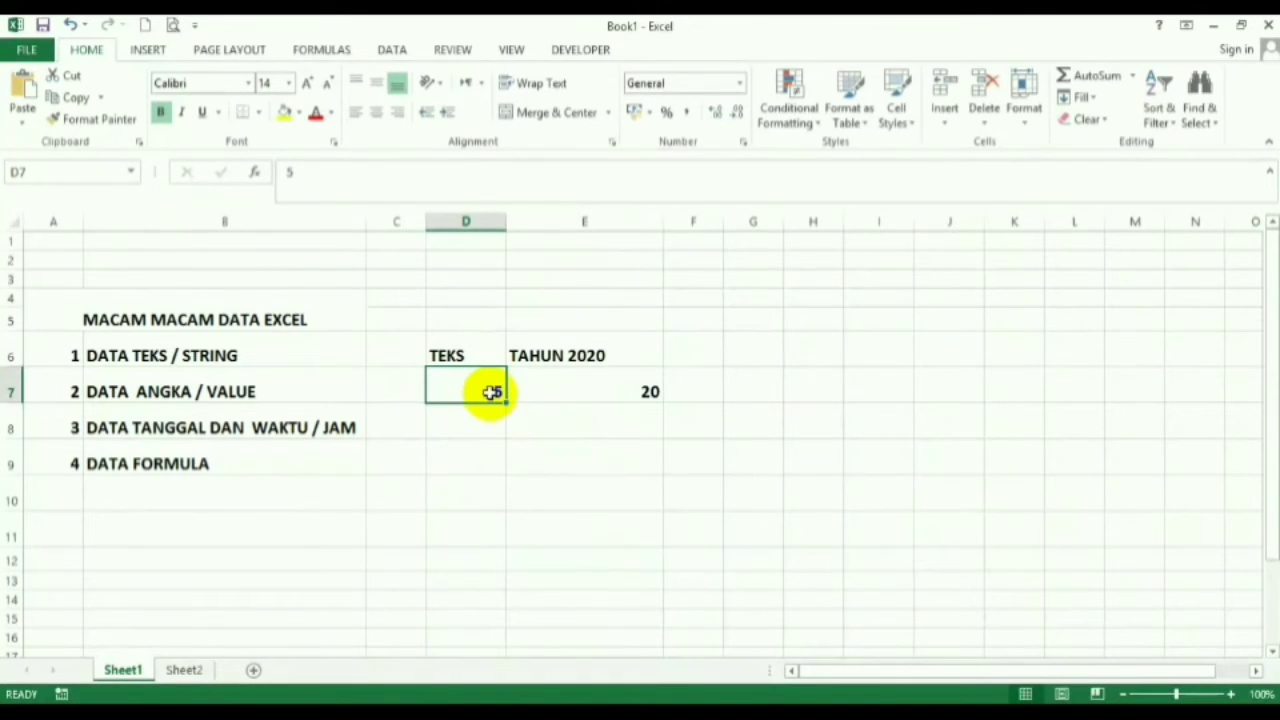
click(560, 397)
click(483, 397)
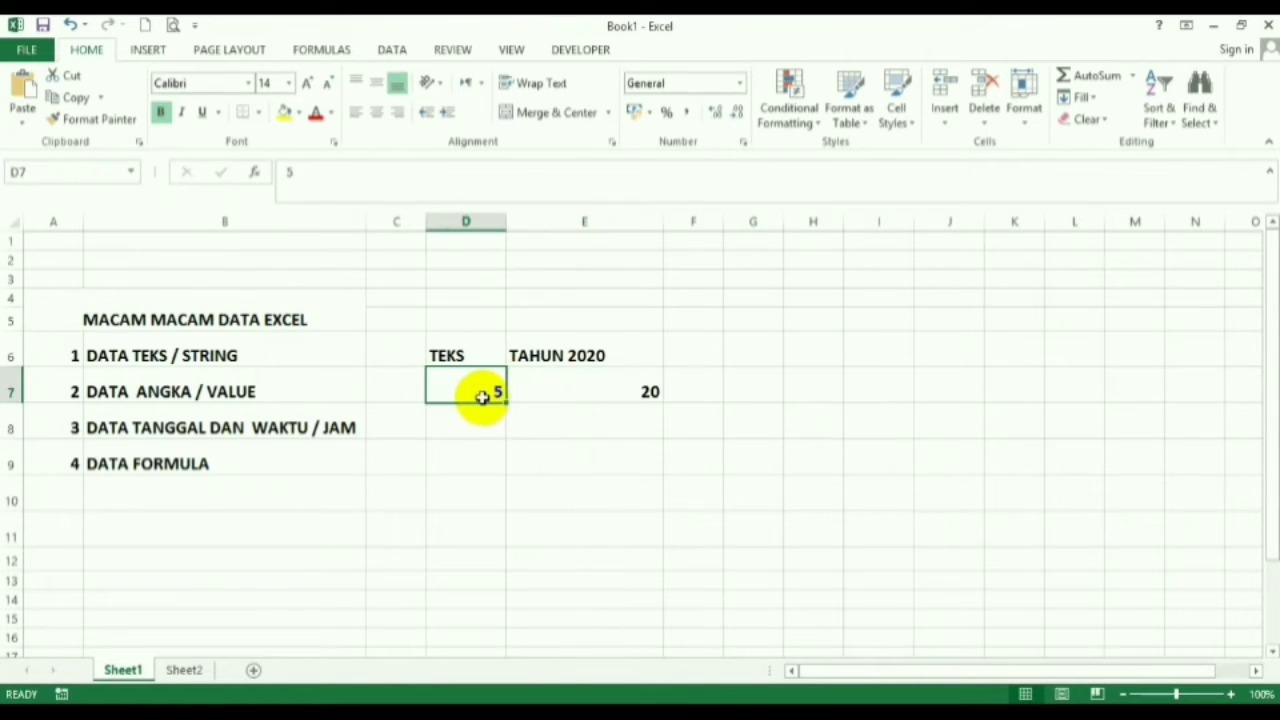
click(441, 349)
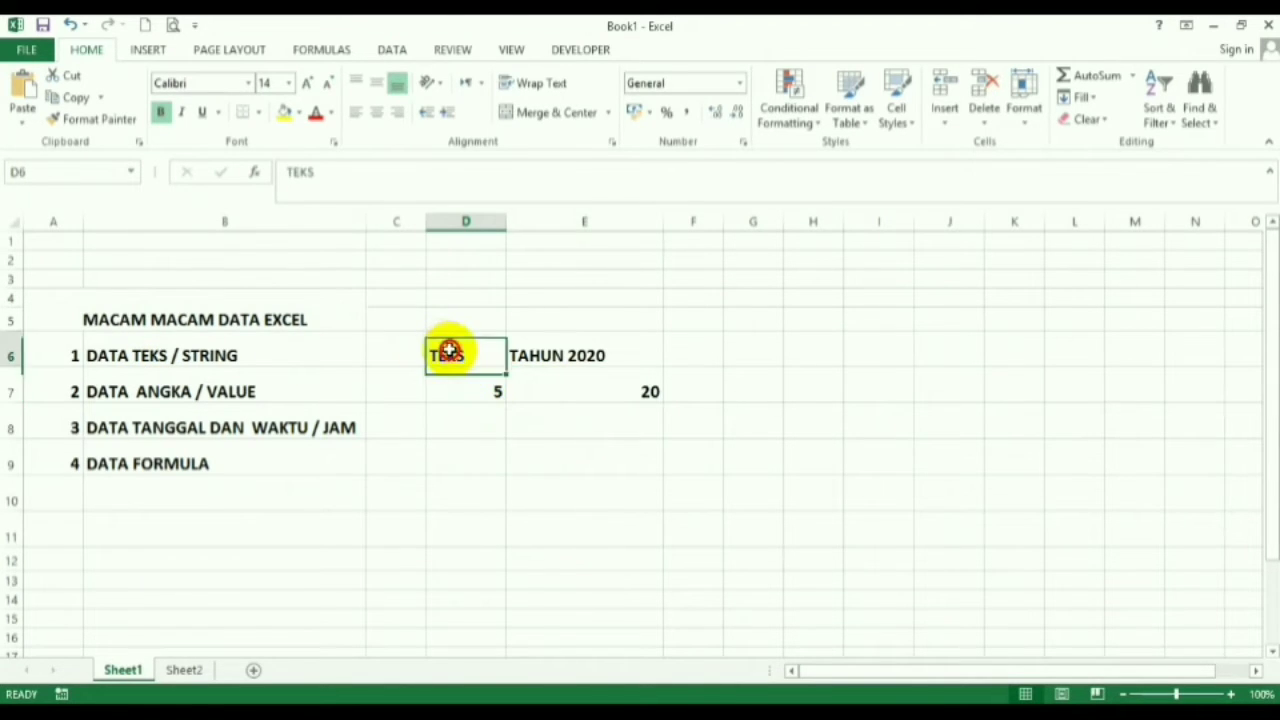
click(538, 350)
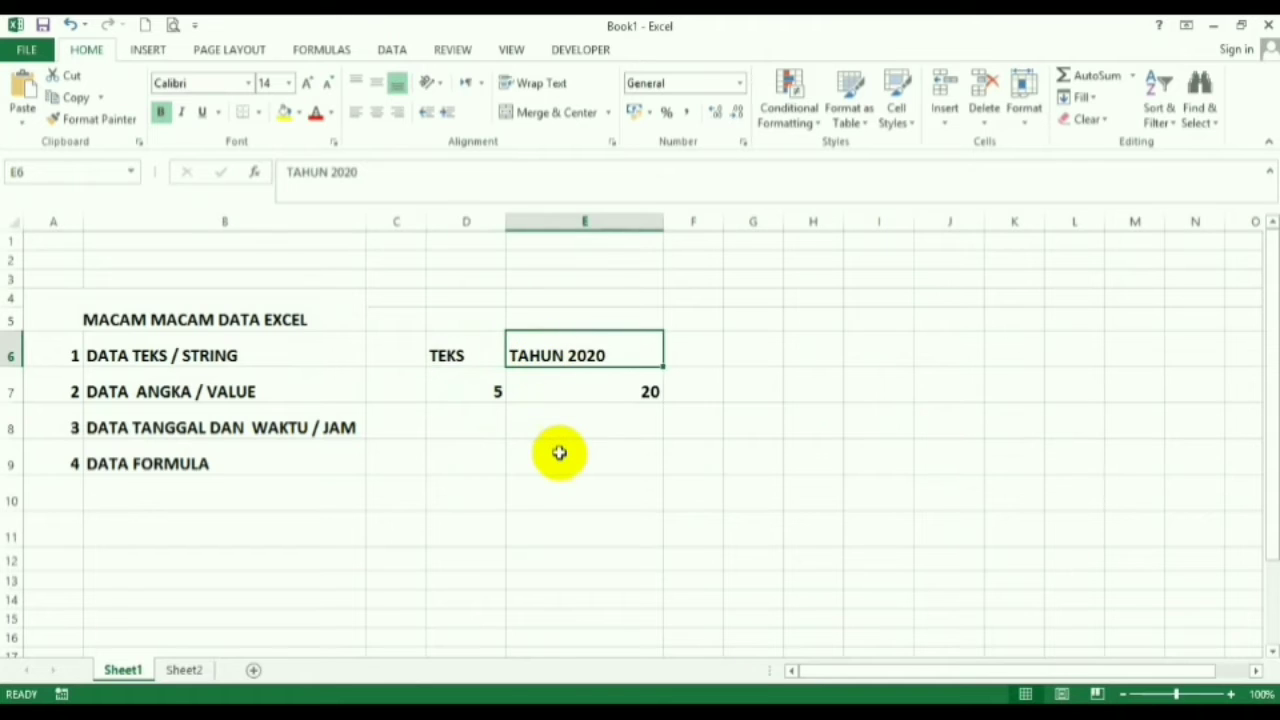
click(559, 455)
click(457, 354)
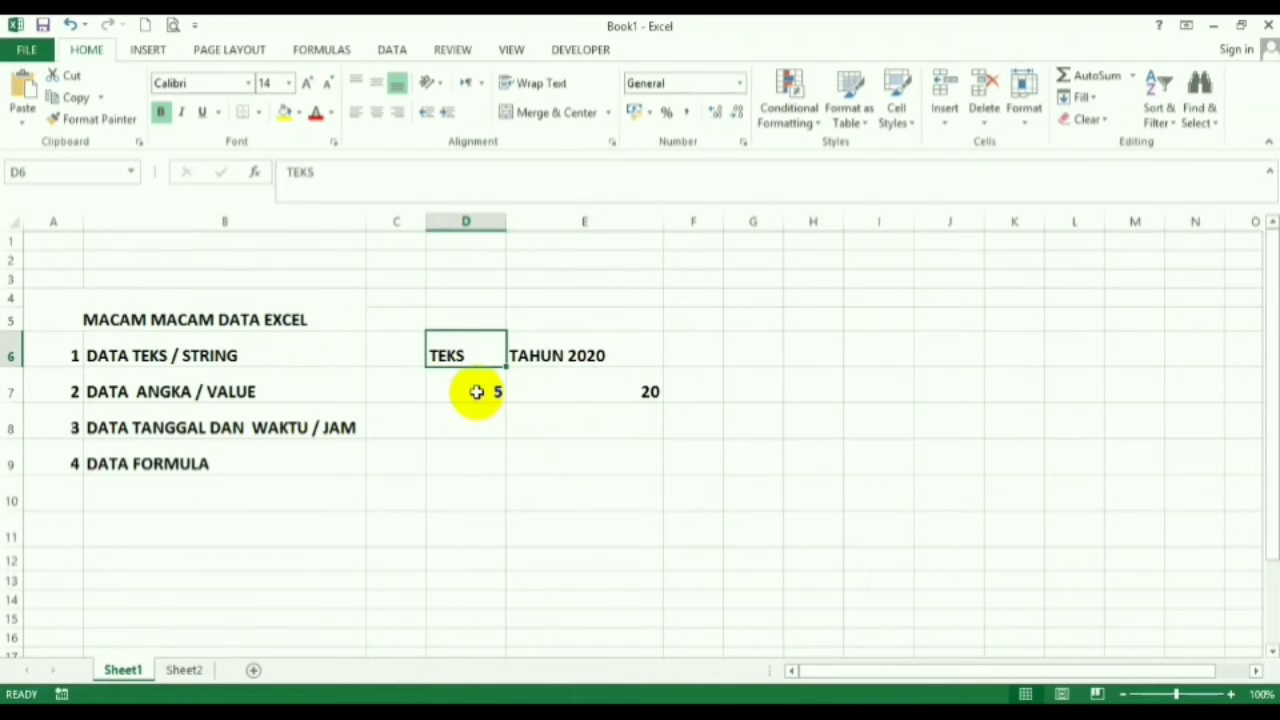
click(477, 392)
click(605, 388)
click(497, 391)
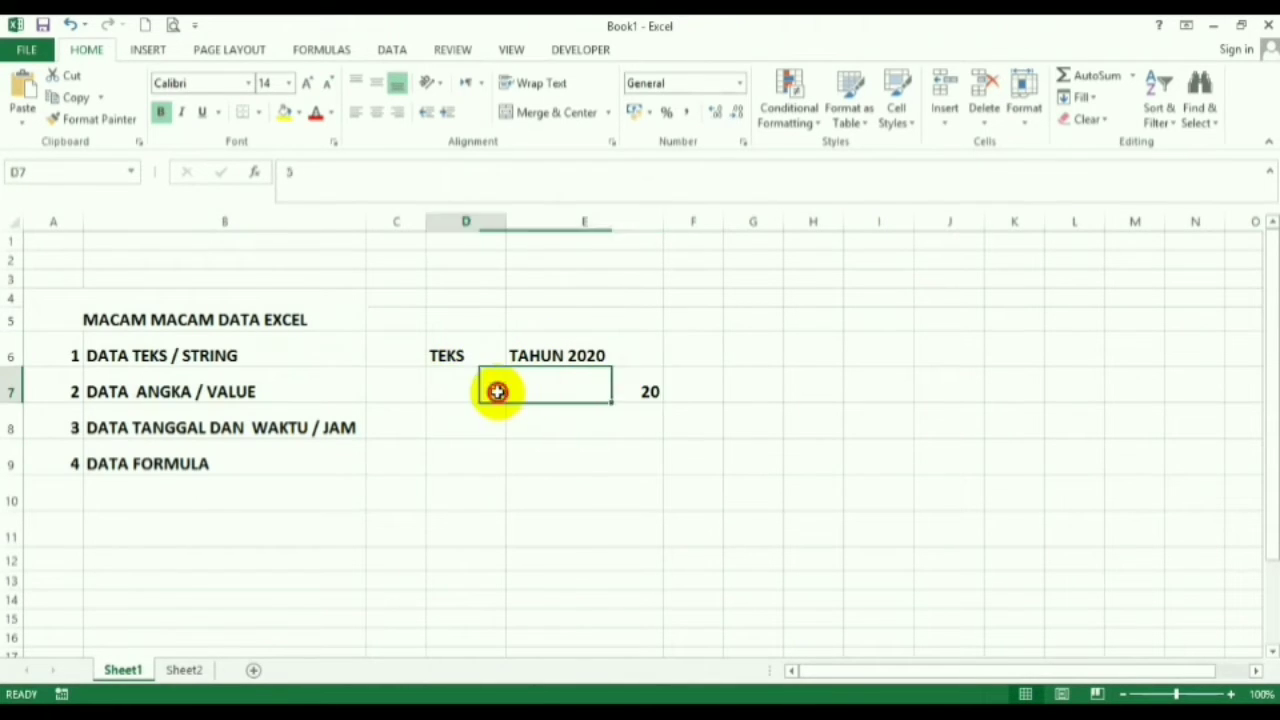
click(630, 388)
click(678, 384)
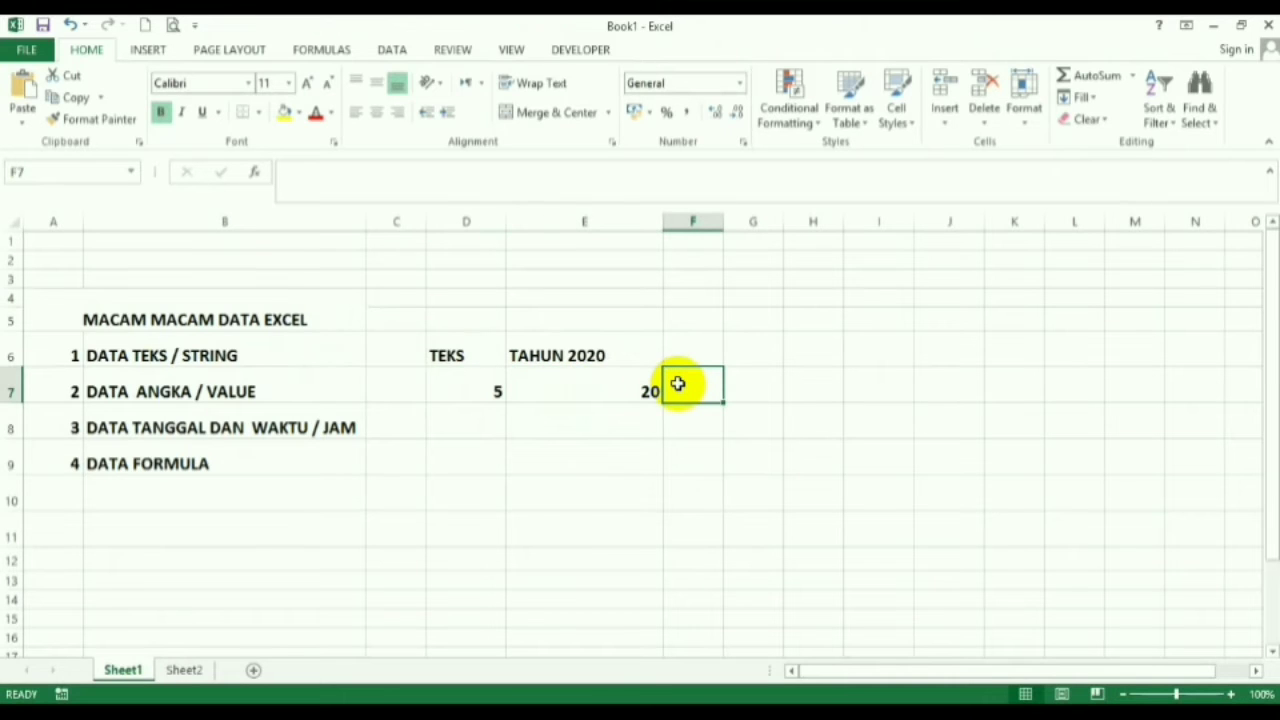
- Enter the formula =E7+D7 in F7 so it shows 25
text(=)
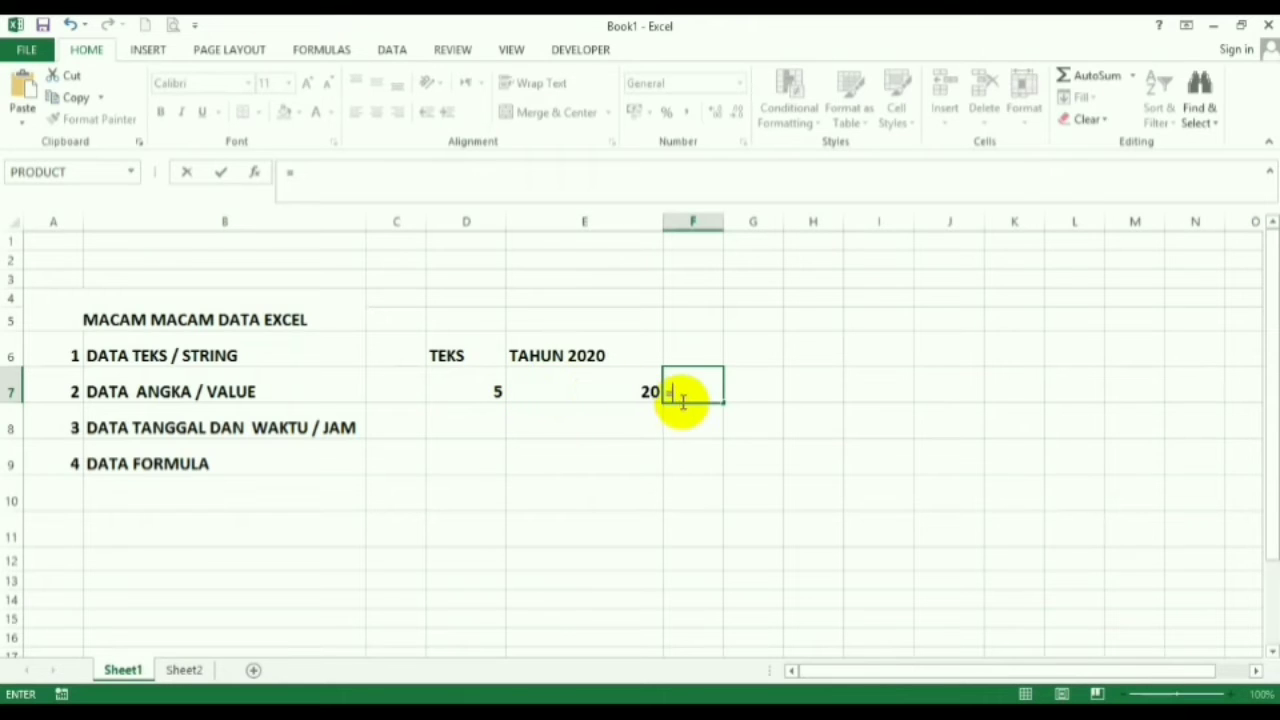
click(615, 394)
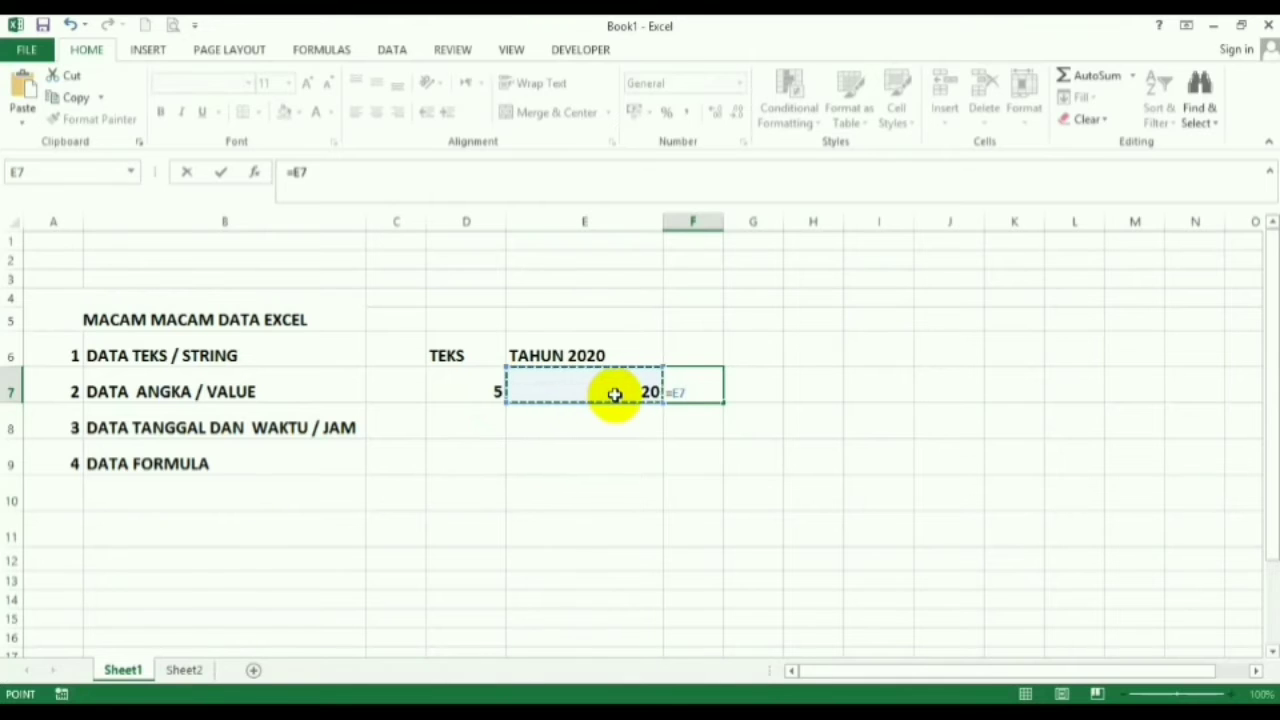
text(+)
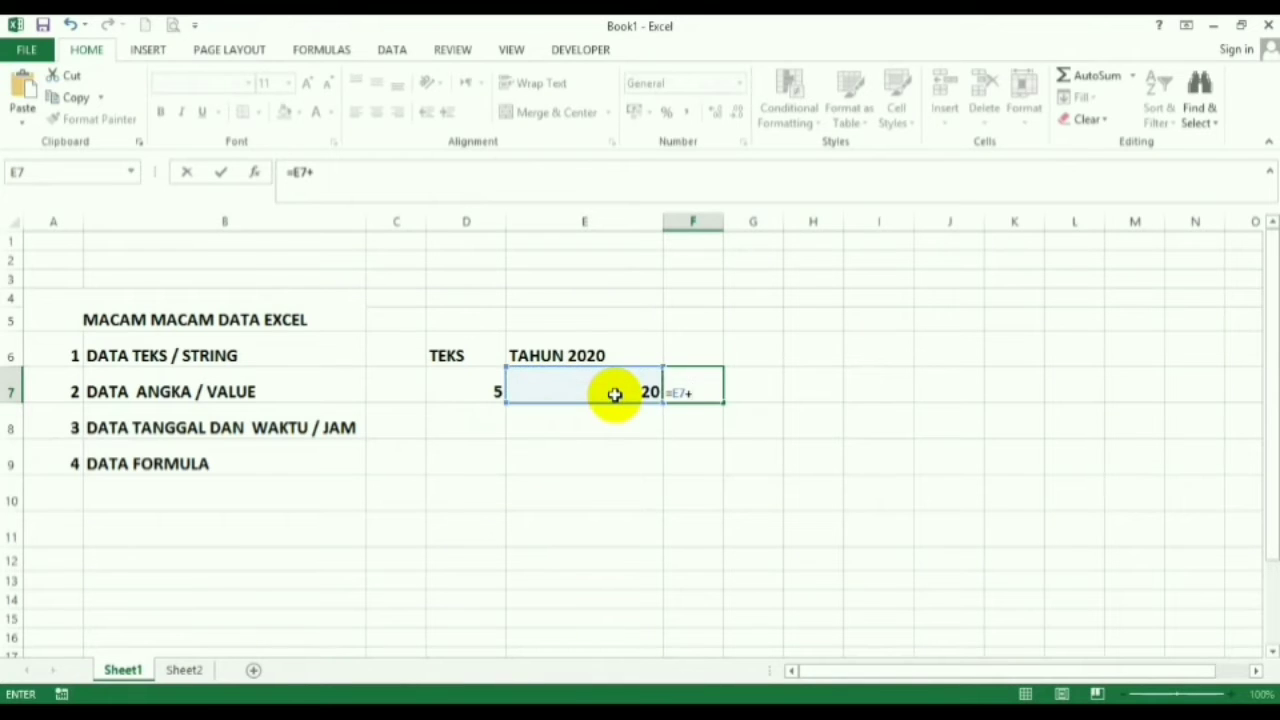
click(480, 389)
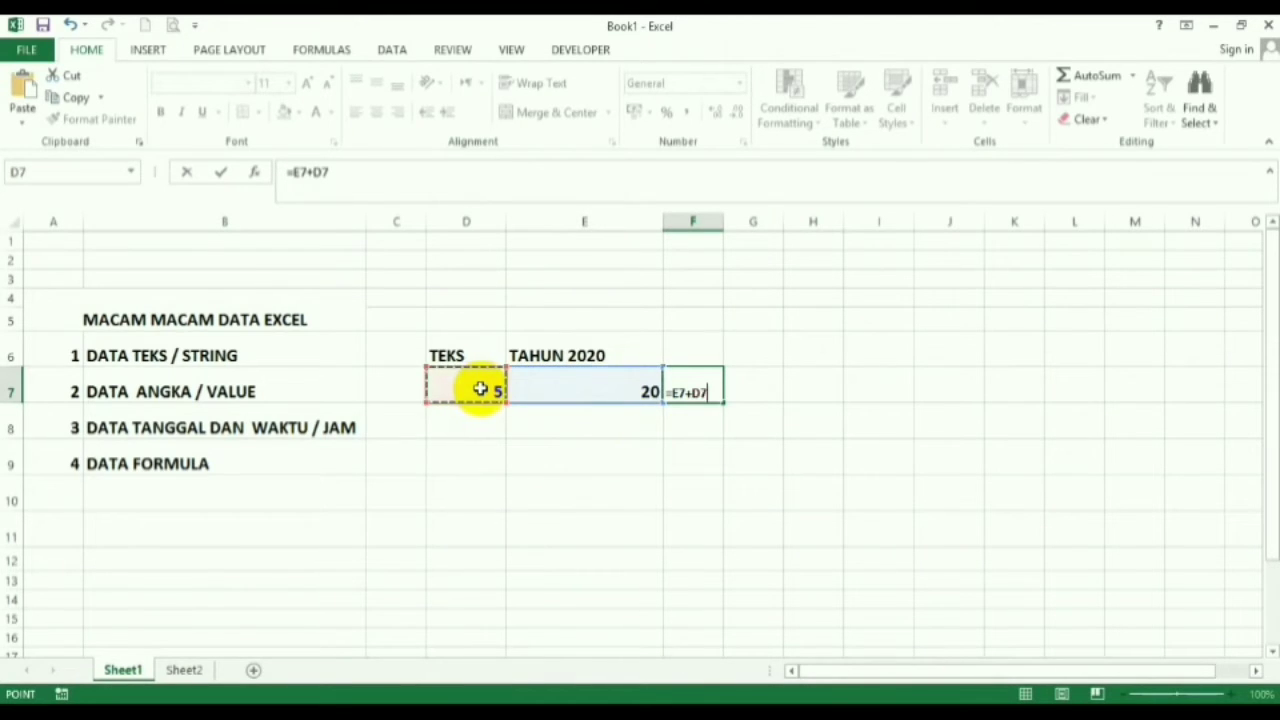
key(Return)
click(694, 382)
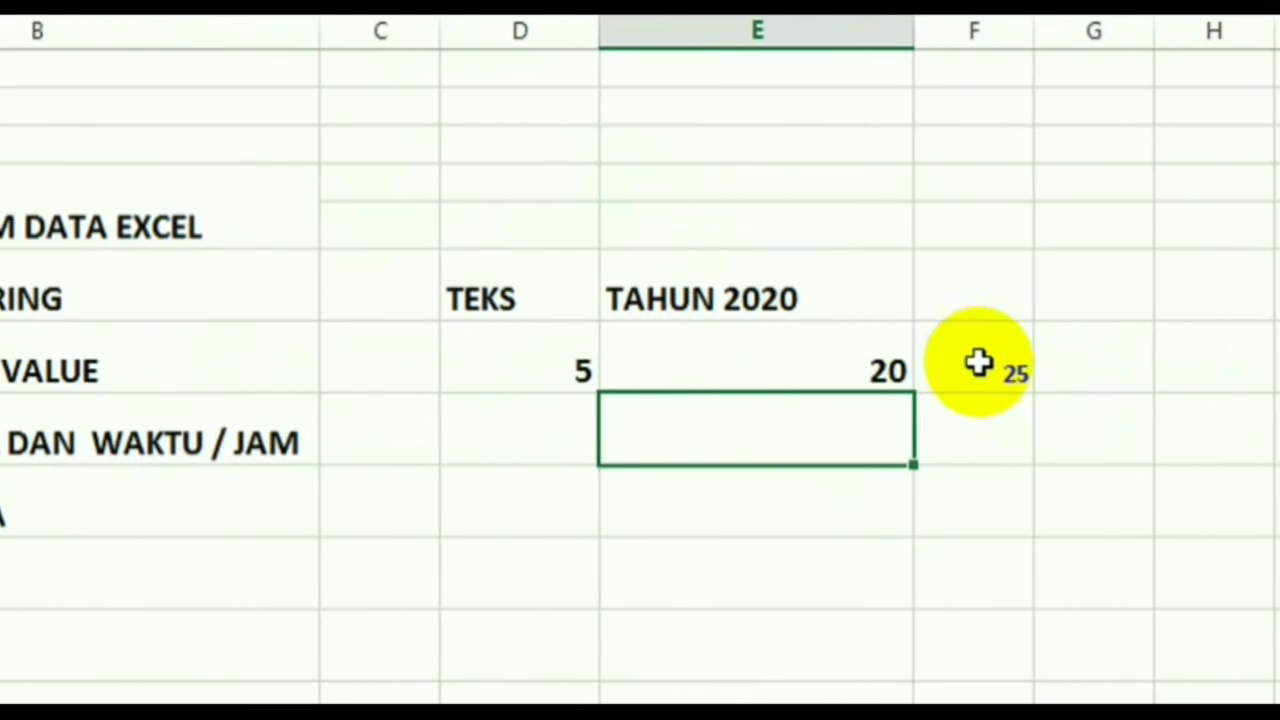
- Review the 25 result and the 20 in E7, ending on cell E9
click(978, 364)
click(852, 377)
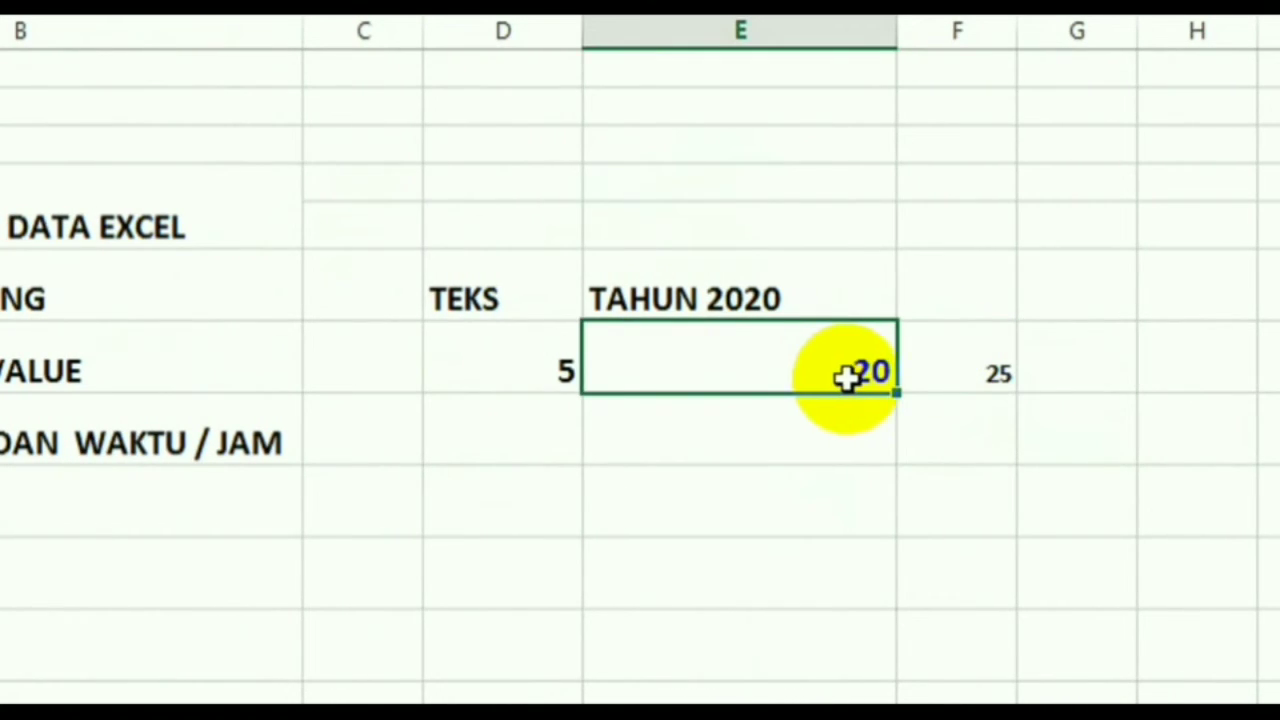
click(837, 434)
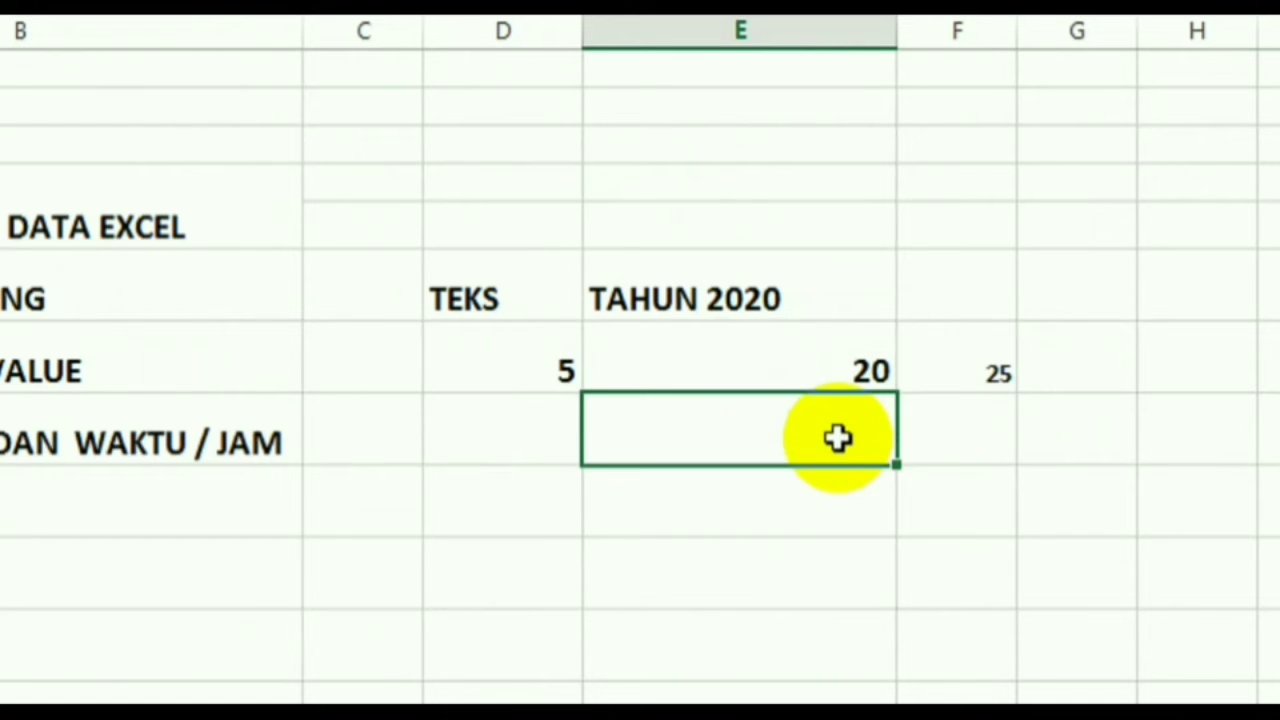
click(806, 365)
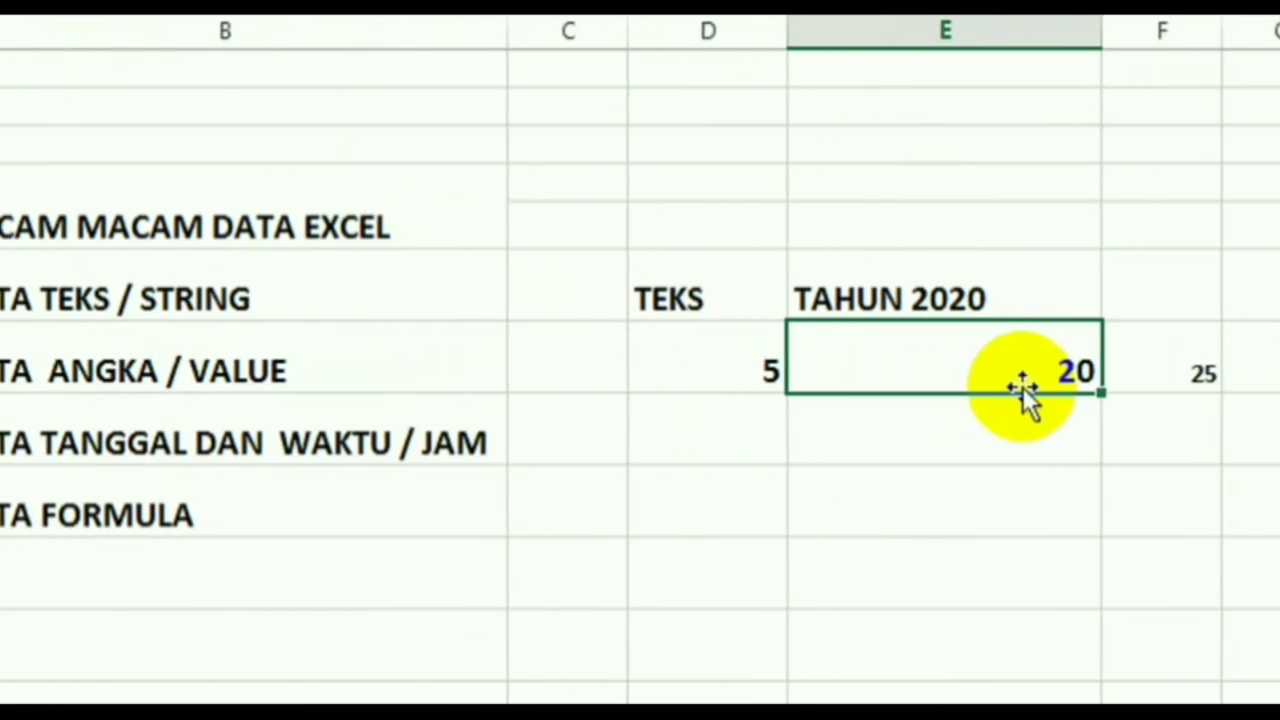
click(986, 458)
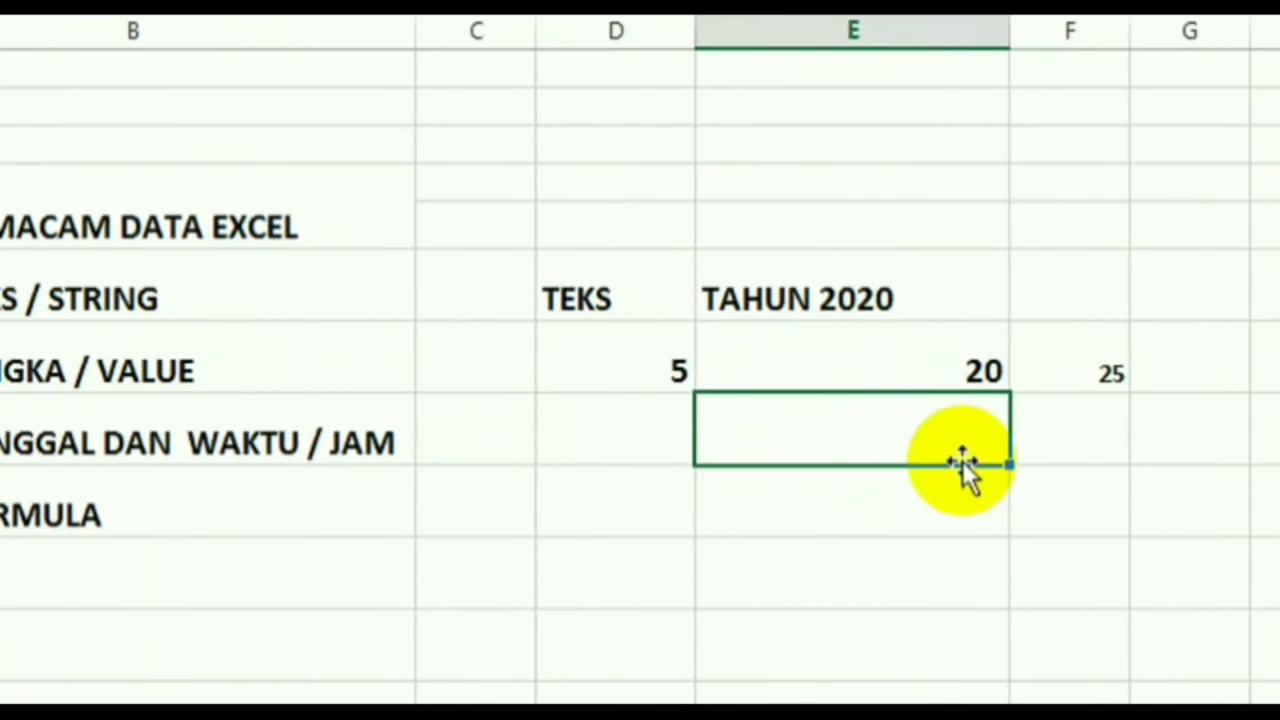
click(941, 520)
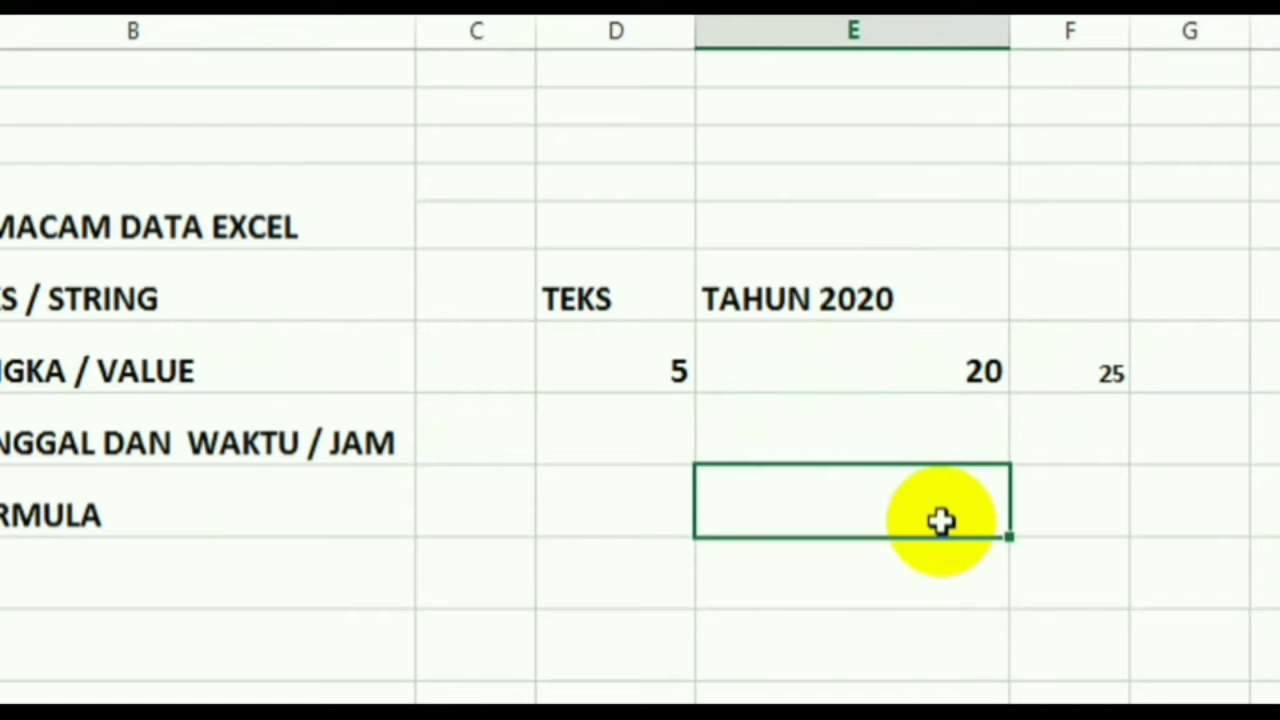
click(926, 440)
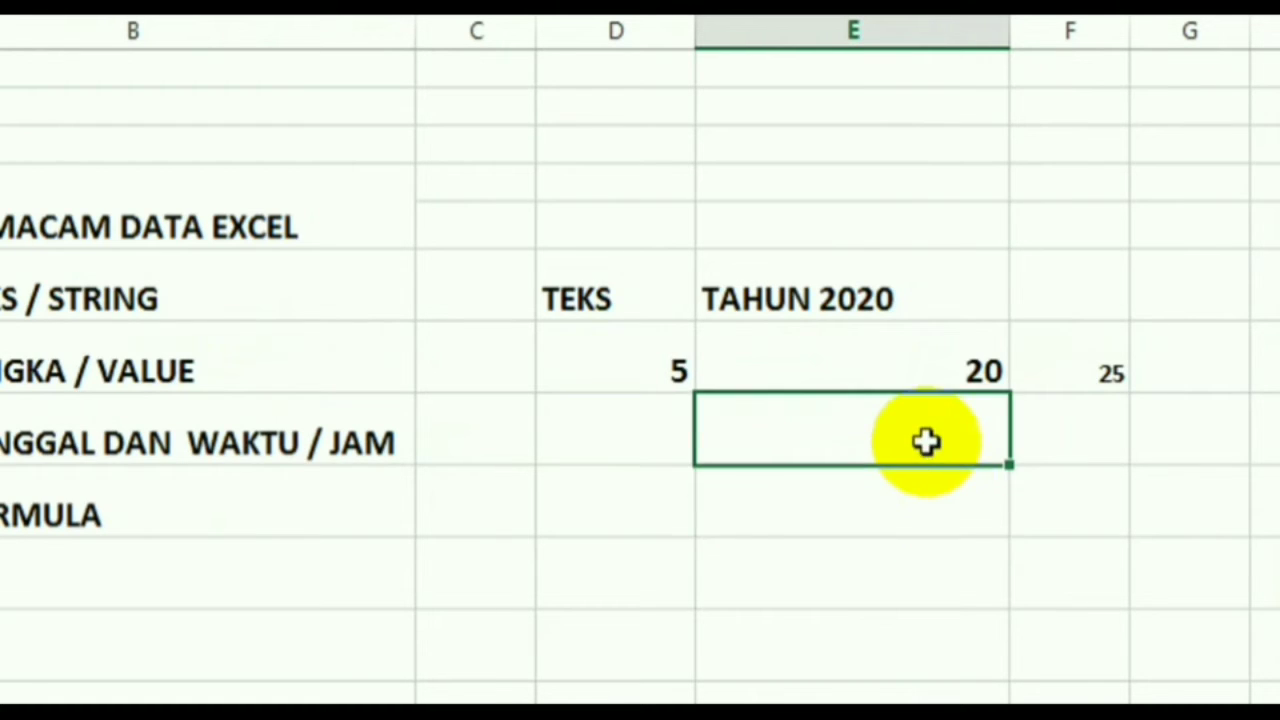
click(940, 503)
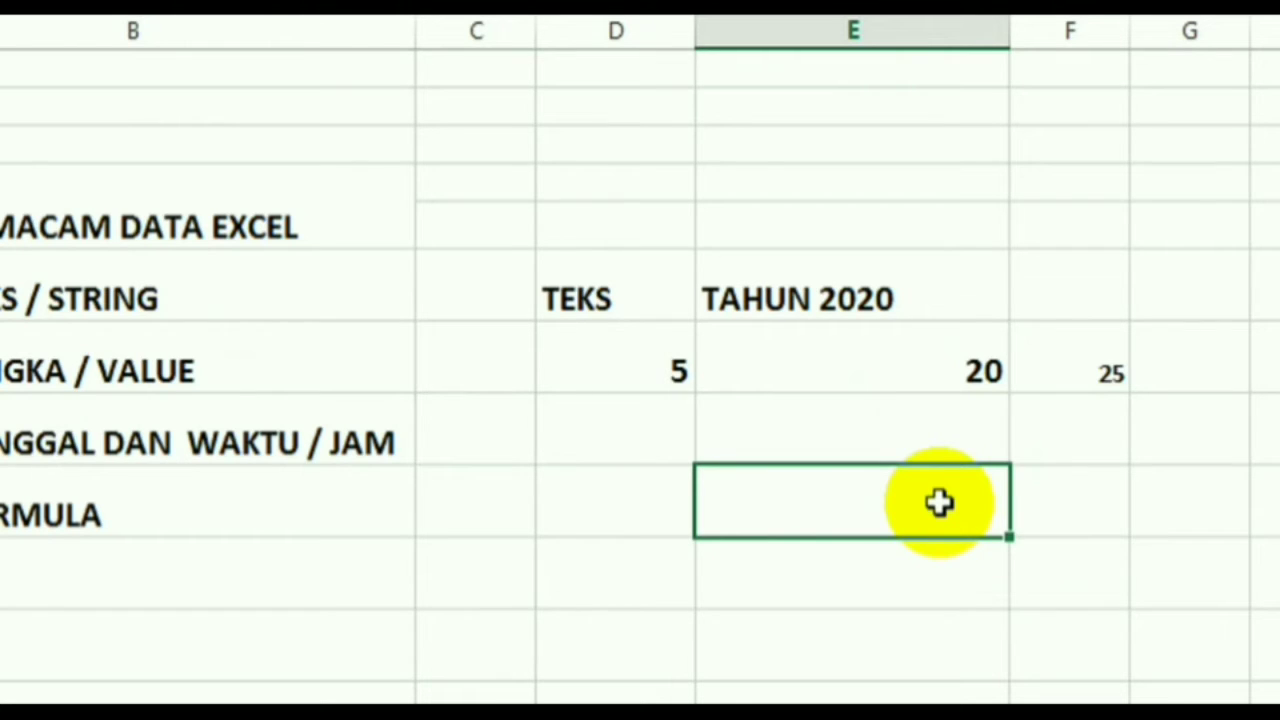
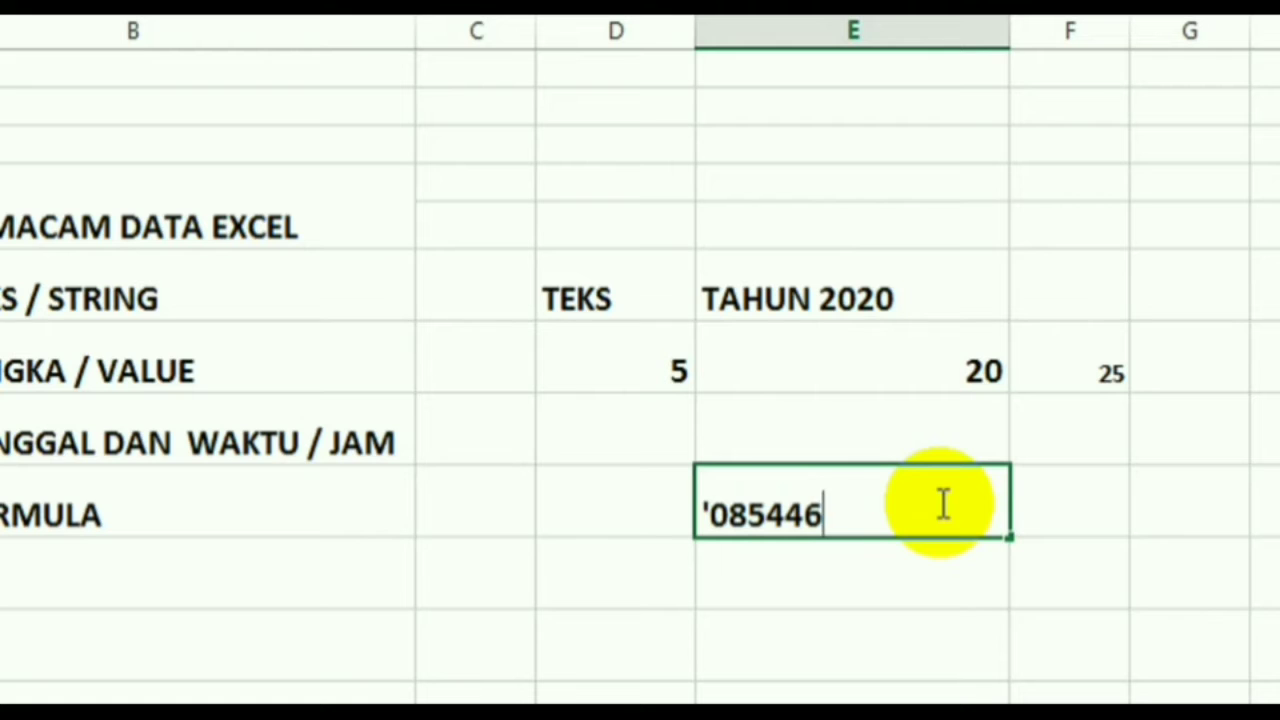
key(Return)
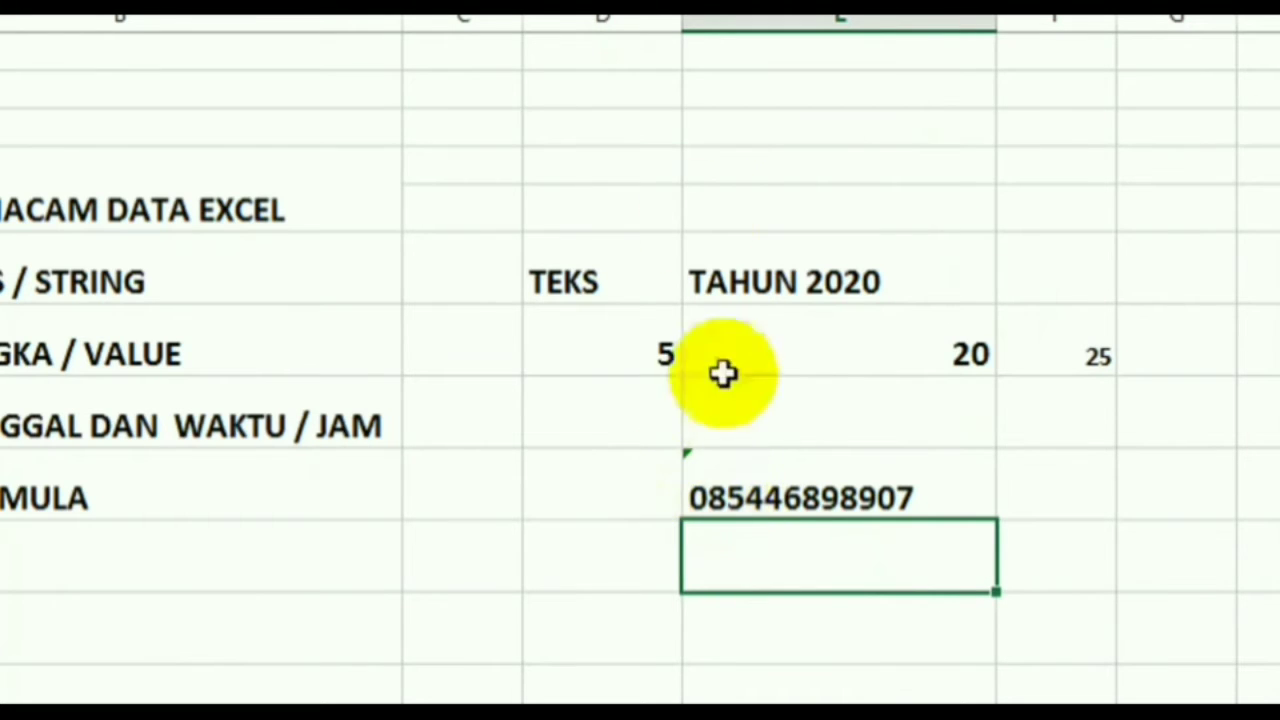
click(614, 278)
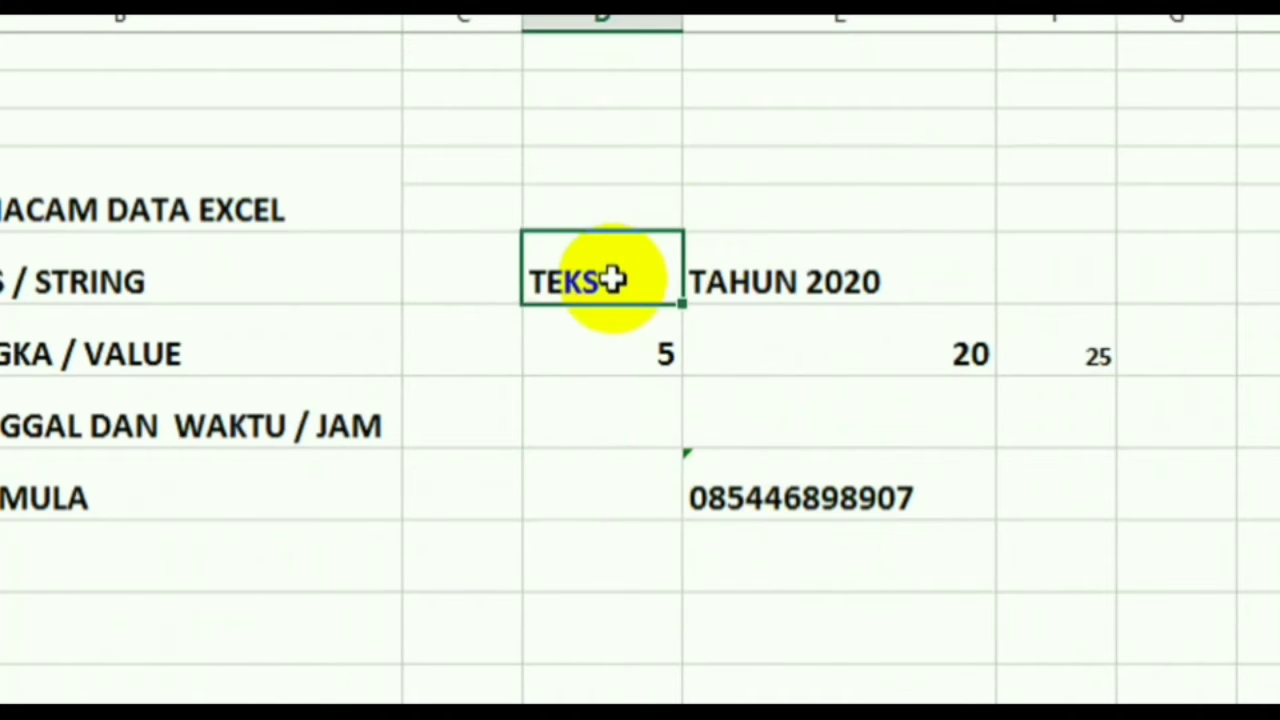
click(763, 260)
click(727, 490)
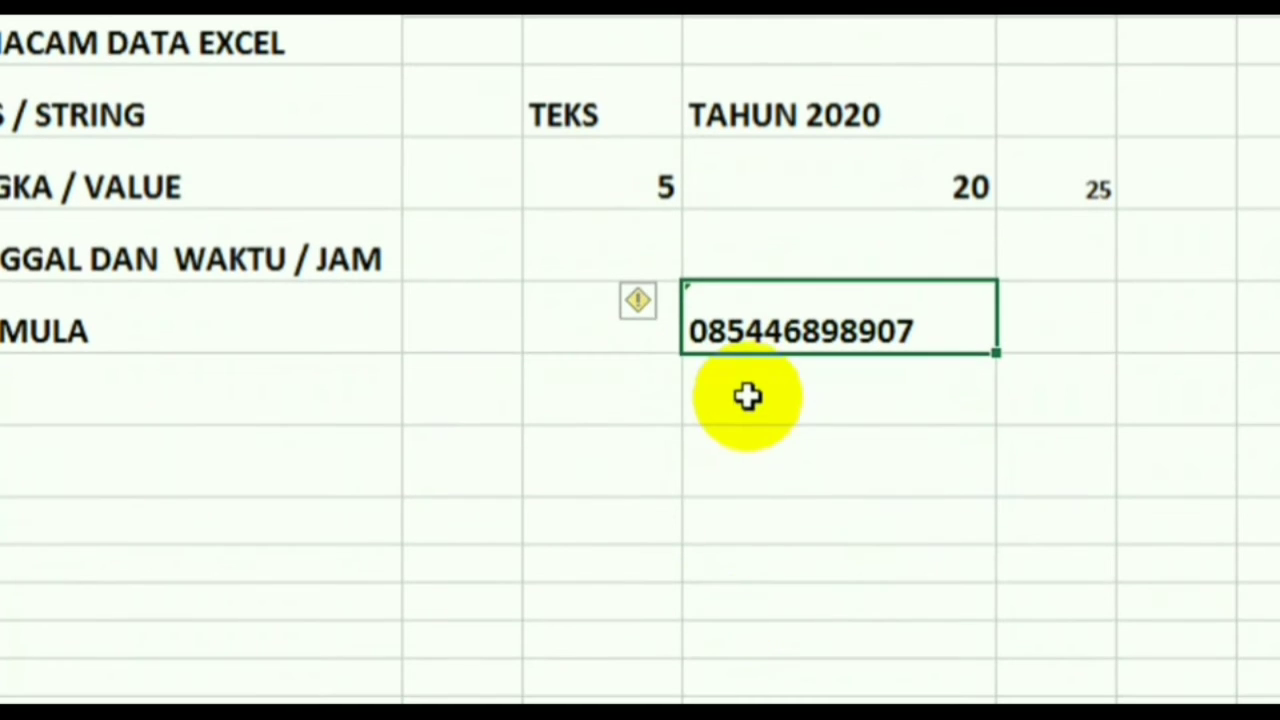
click(746, 557)
text(')
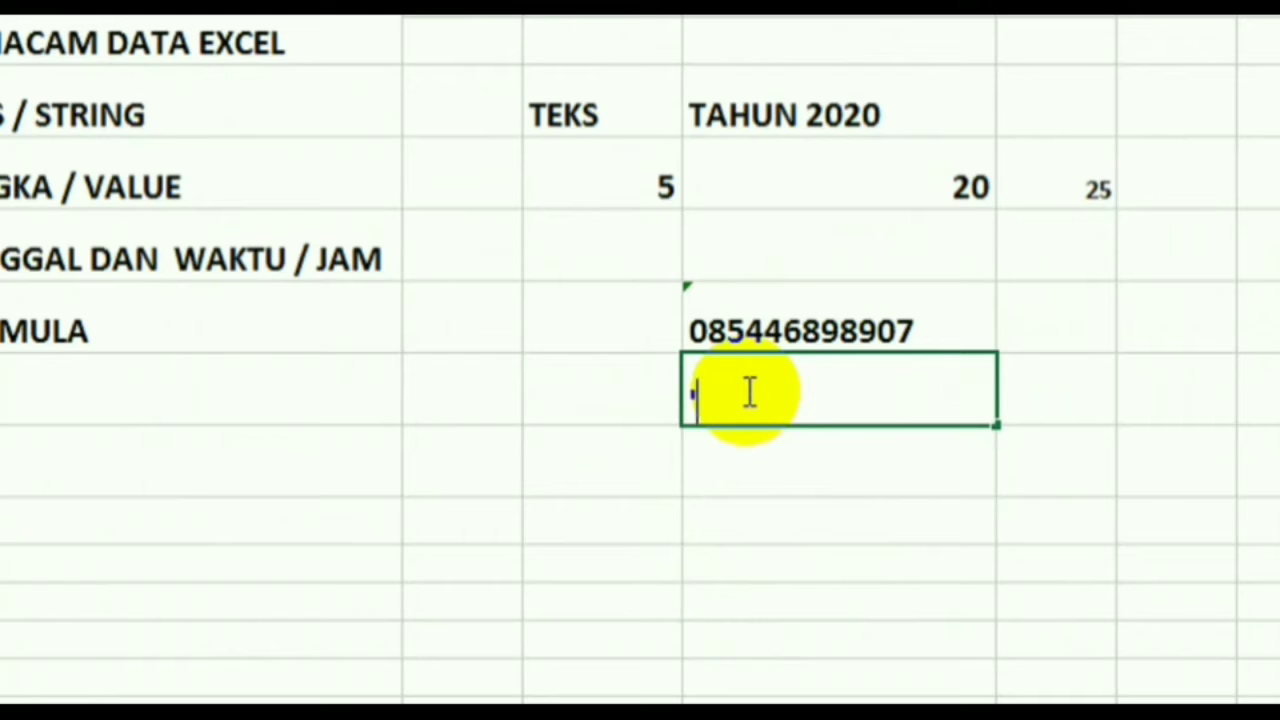
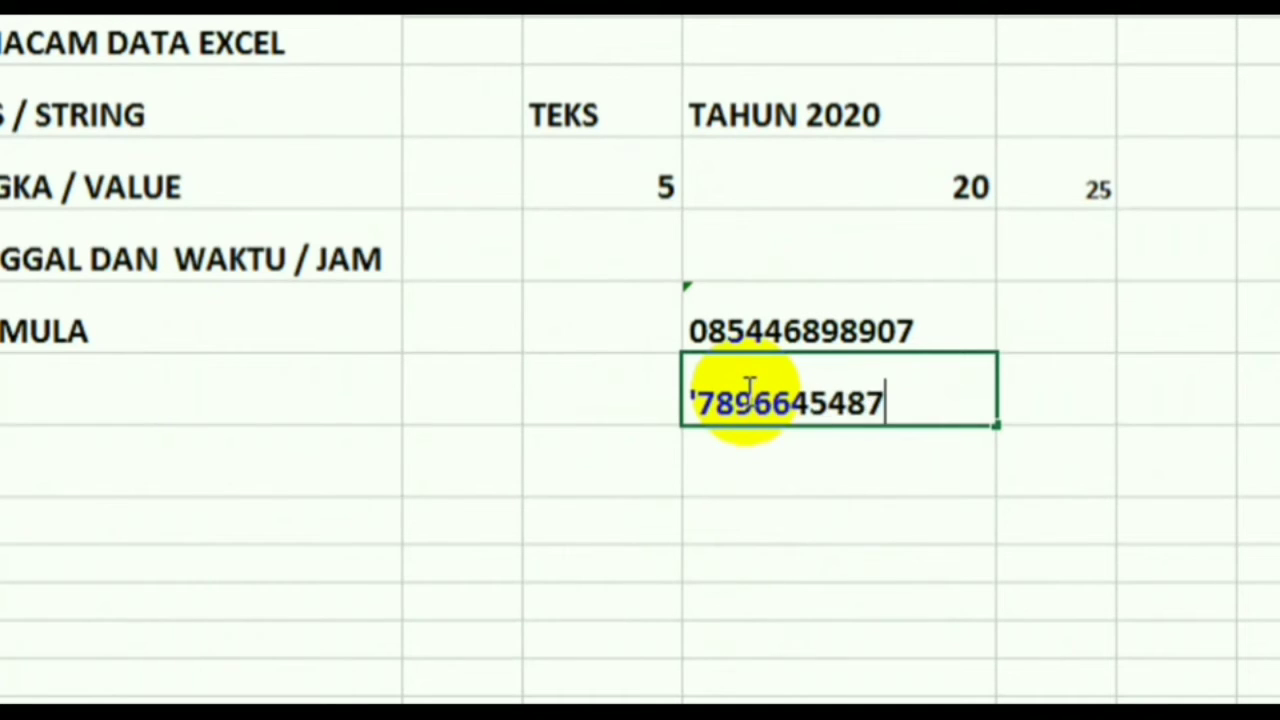
key(Return)
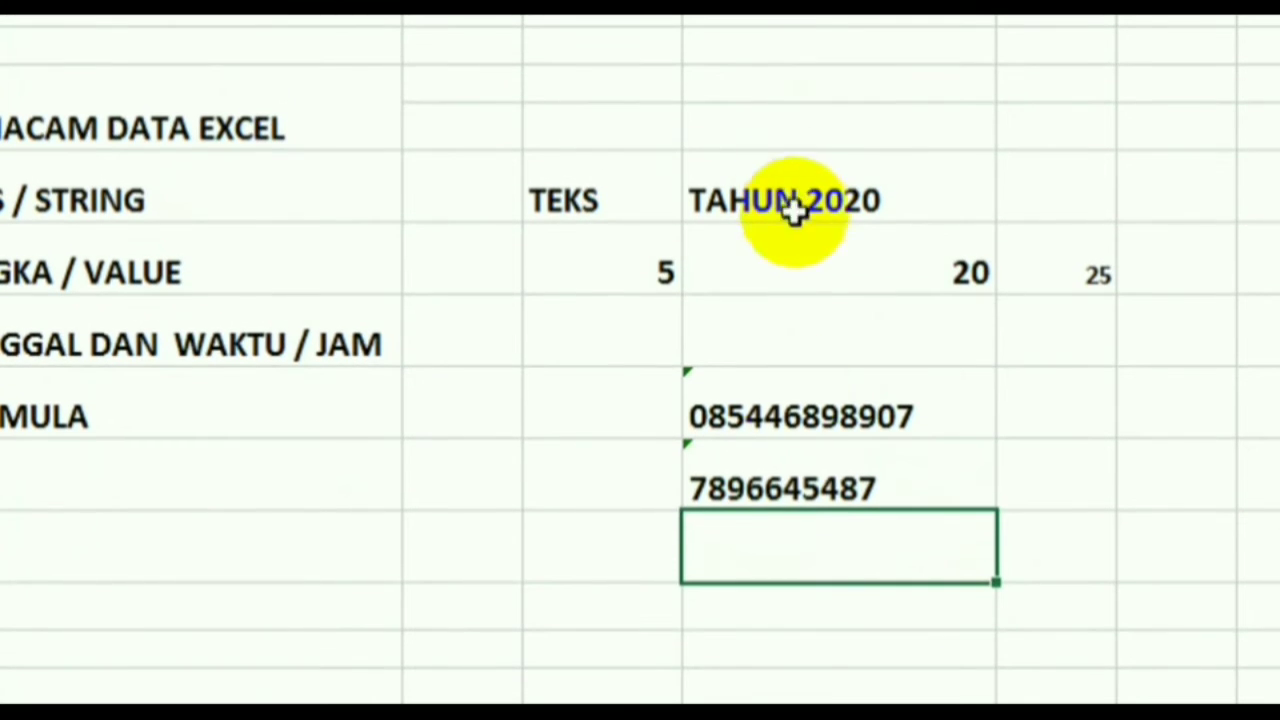
click(750, 398)
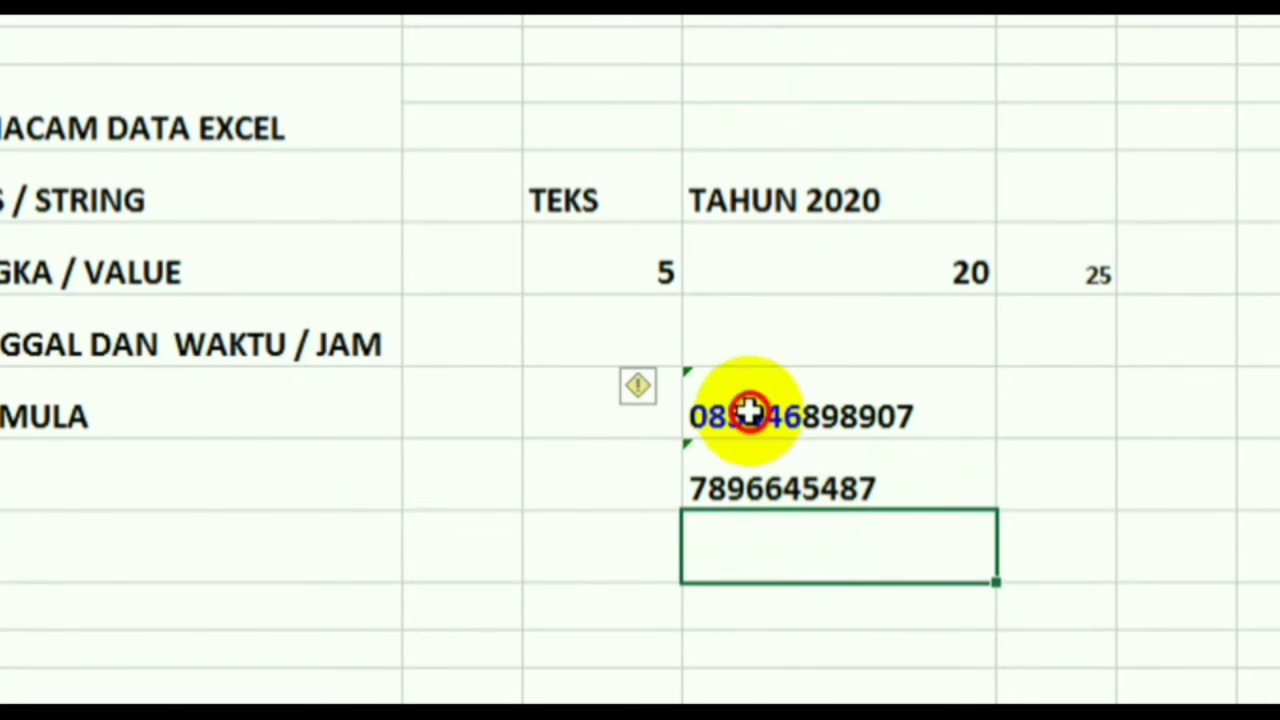
click(777, 486)
click(762, 393)
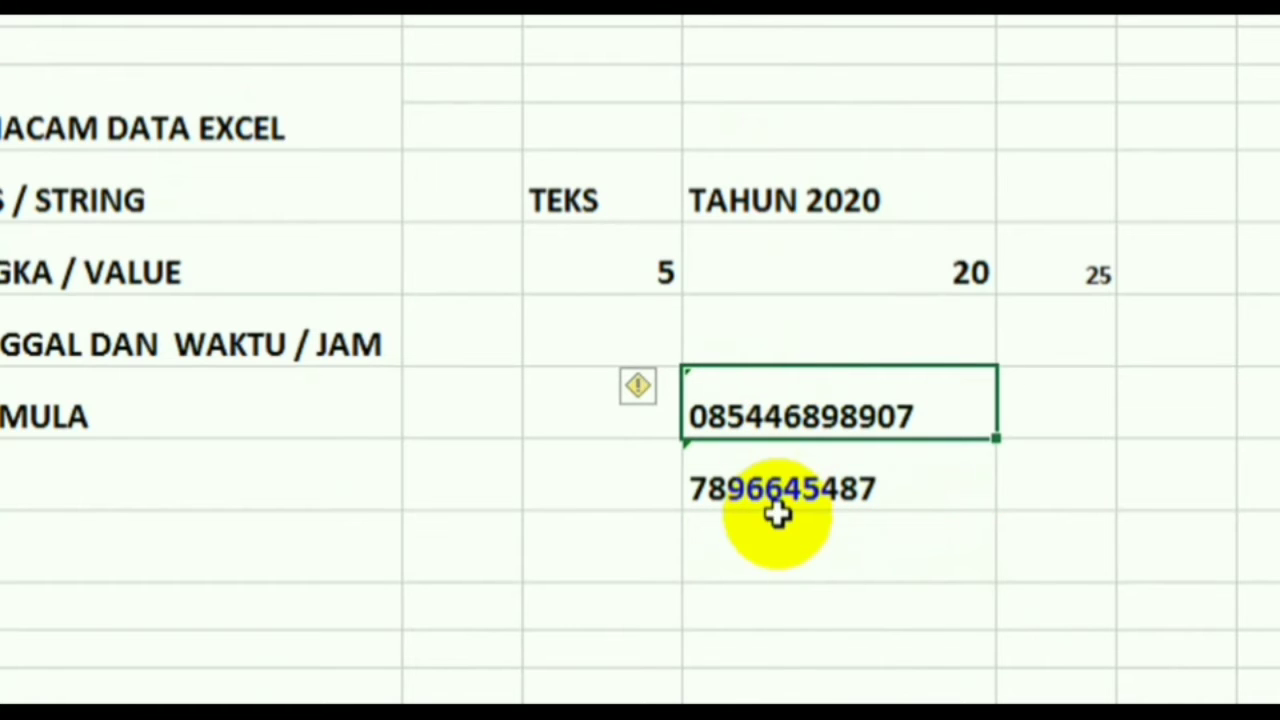
click(777, 484)
click(777, 418)
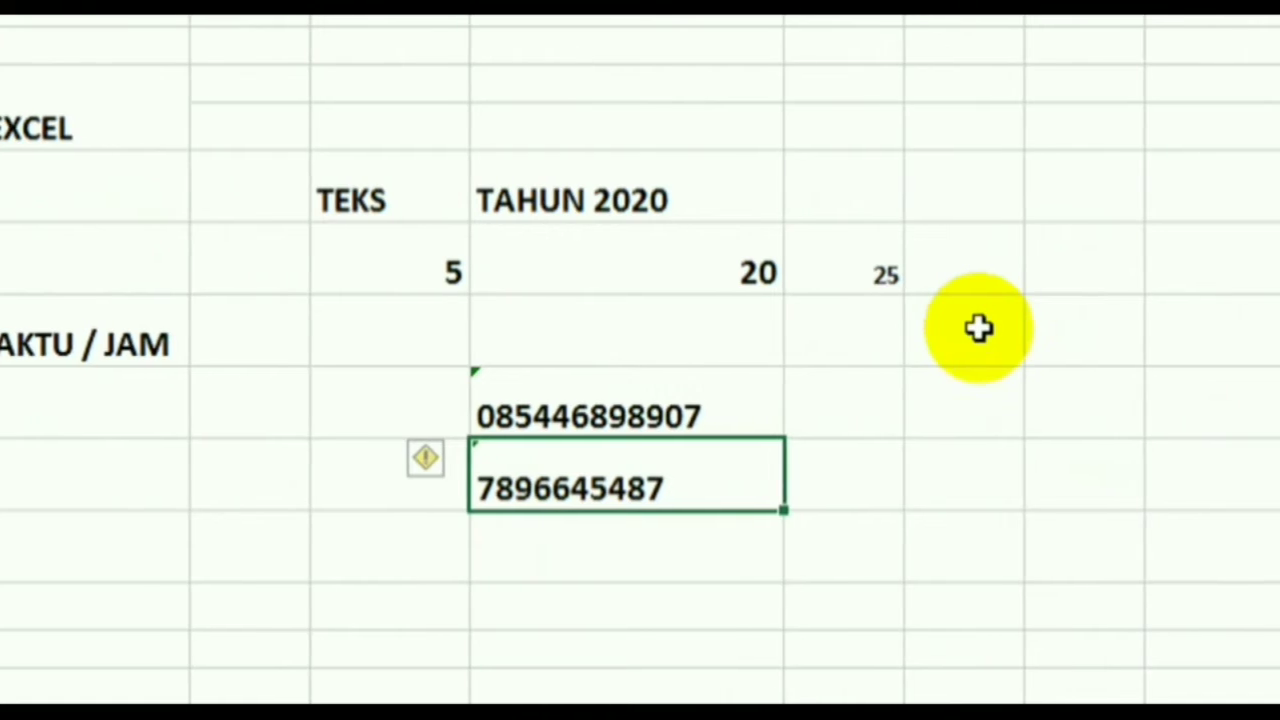
- Enter the decimal 2,5 in an empty cell and inspect it
click(962, 330)
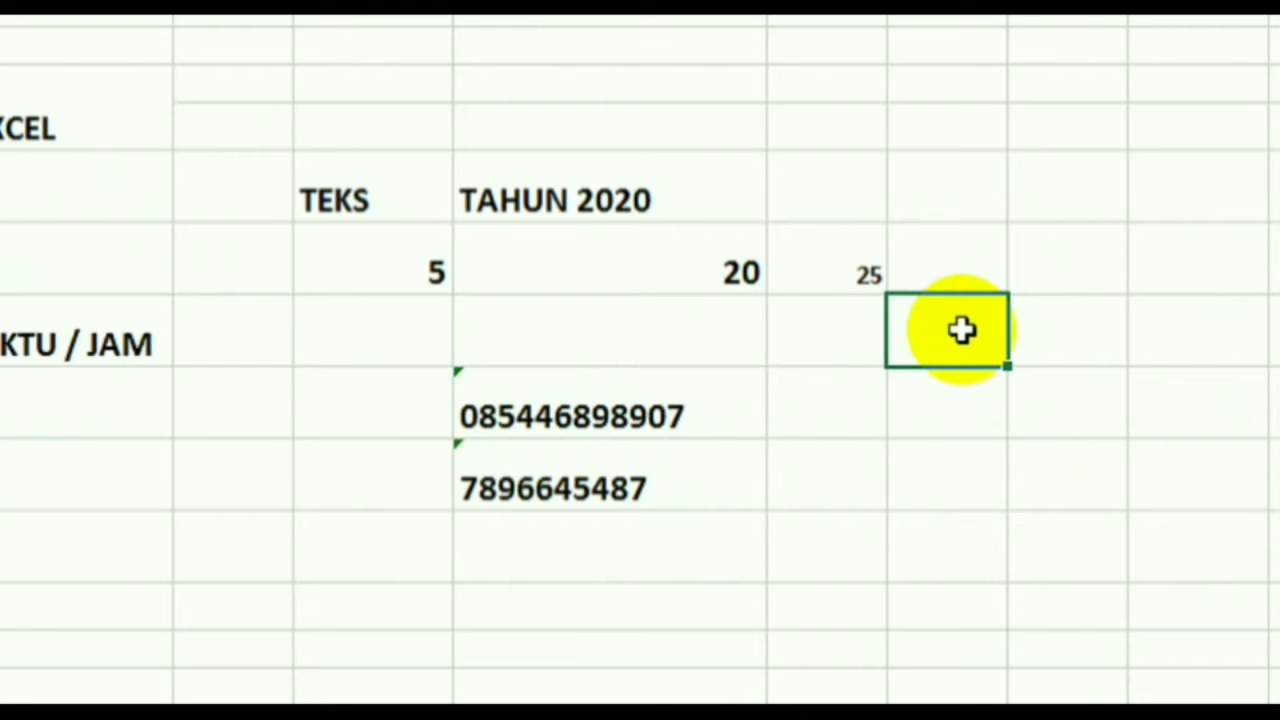
text(2,5)
key(Return)
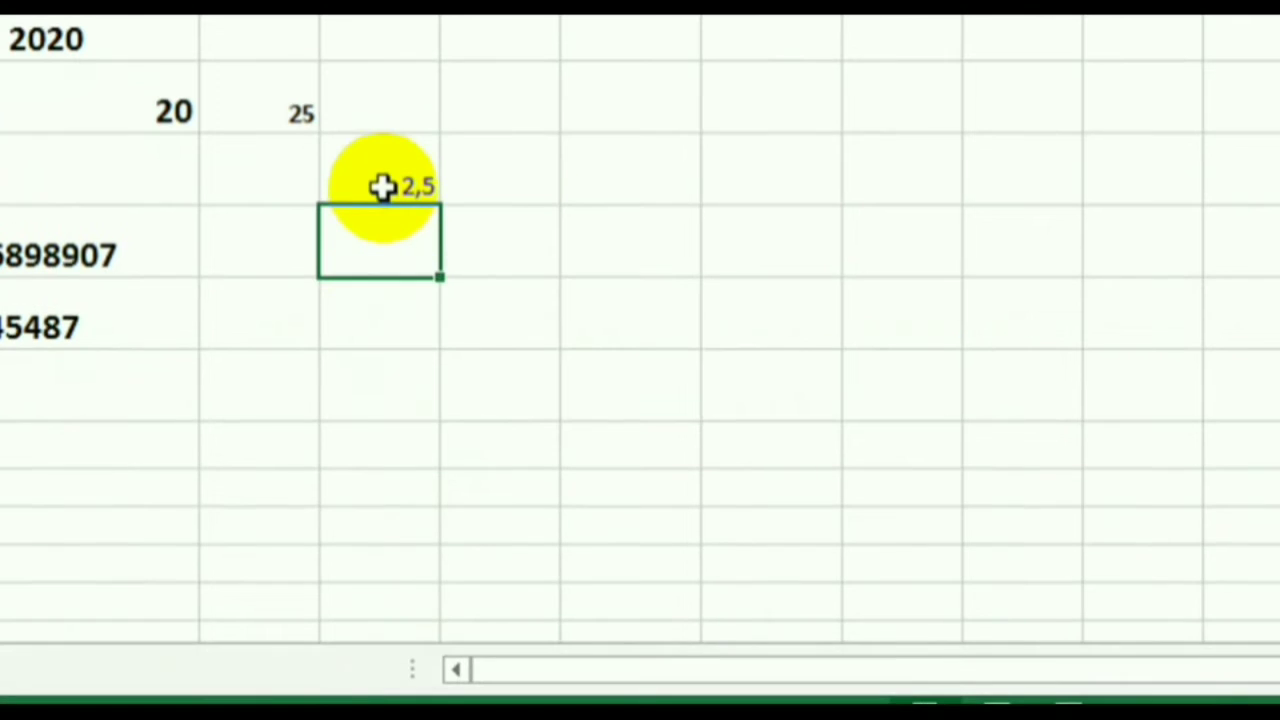
click(385, 187)
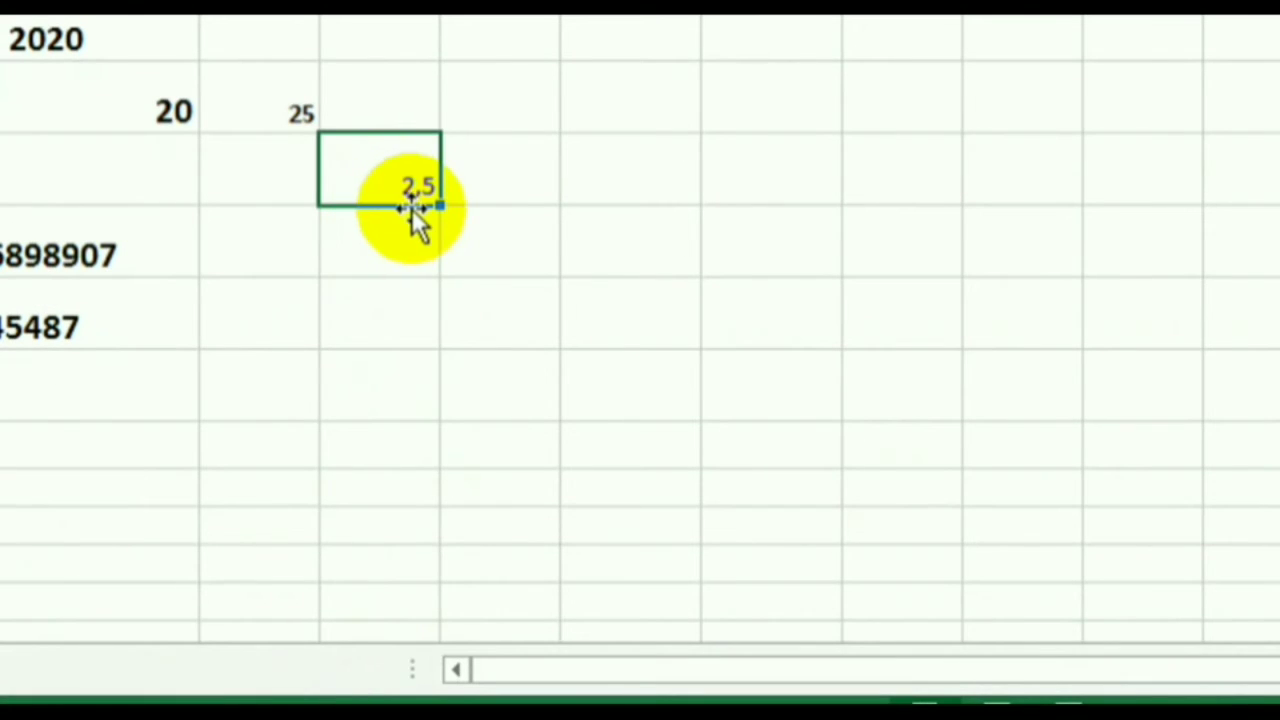
click(394, 112)
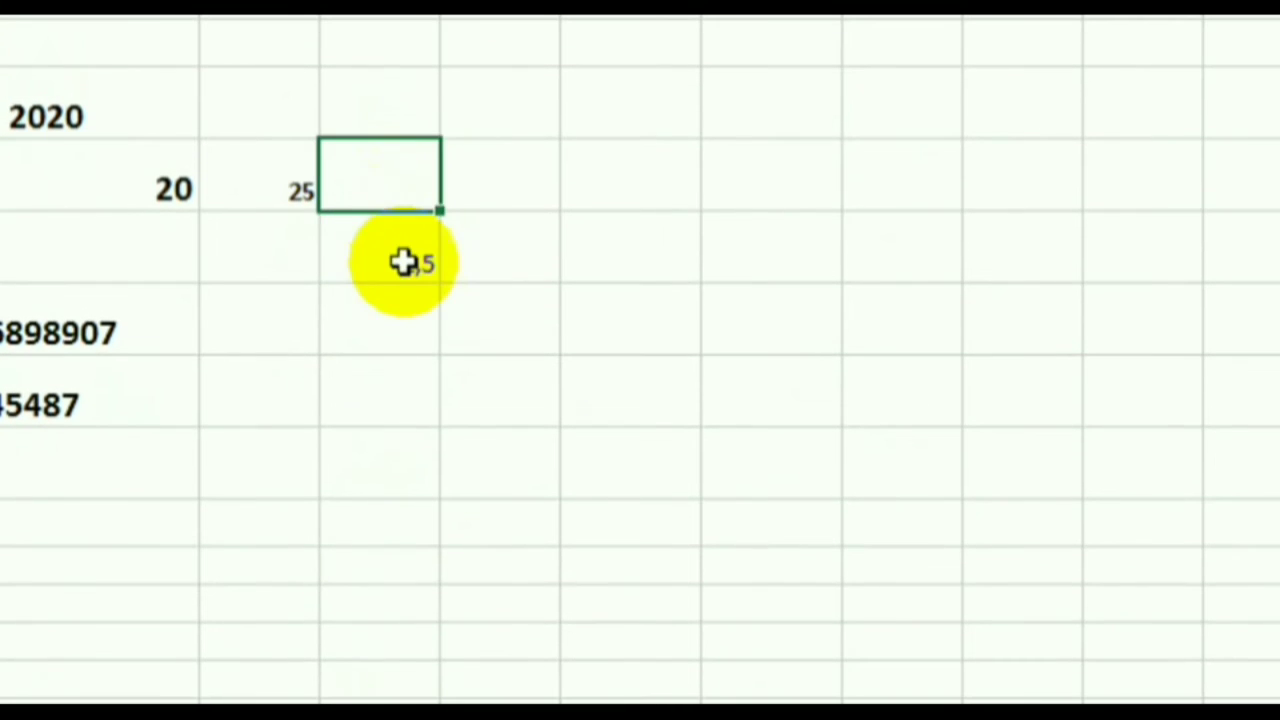
click(403, 189)
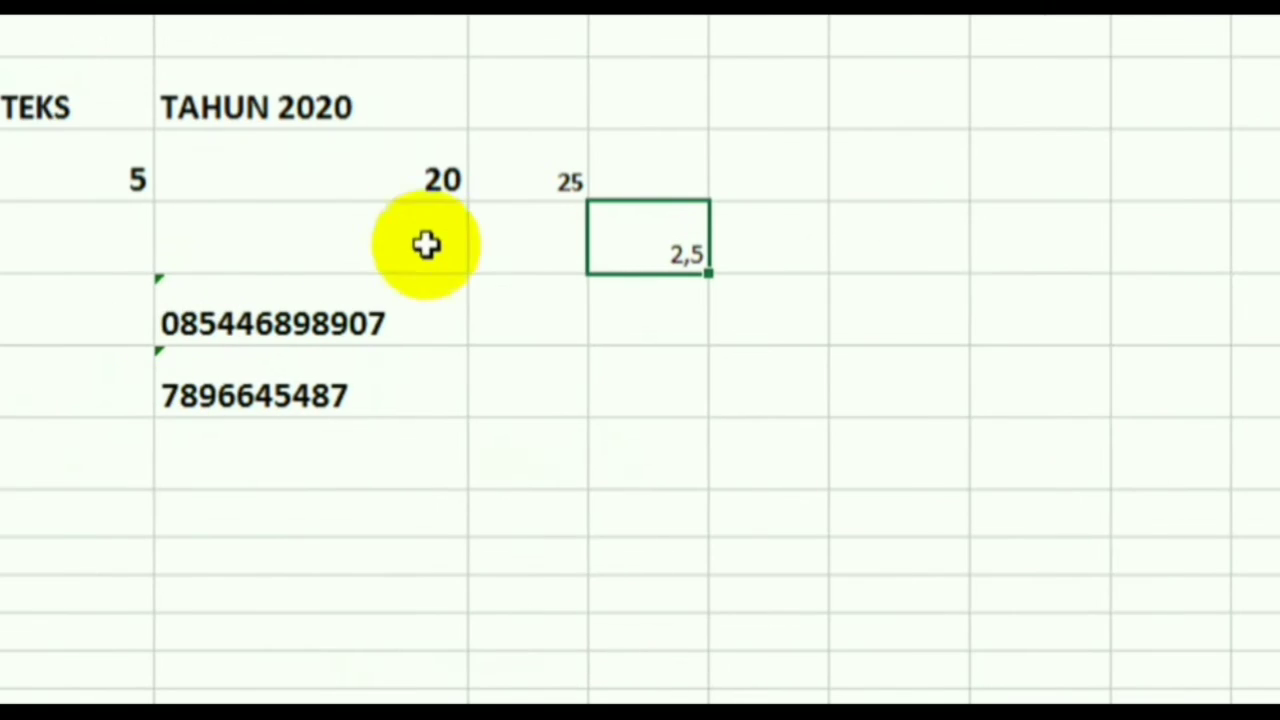
click(671, 365)
click(680, 257)
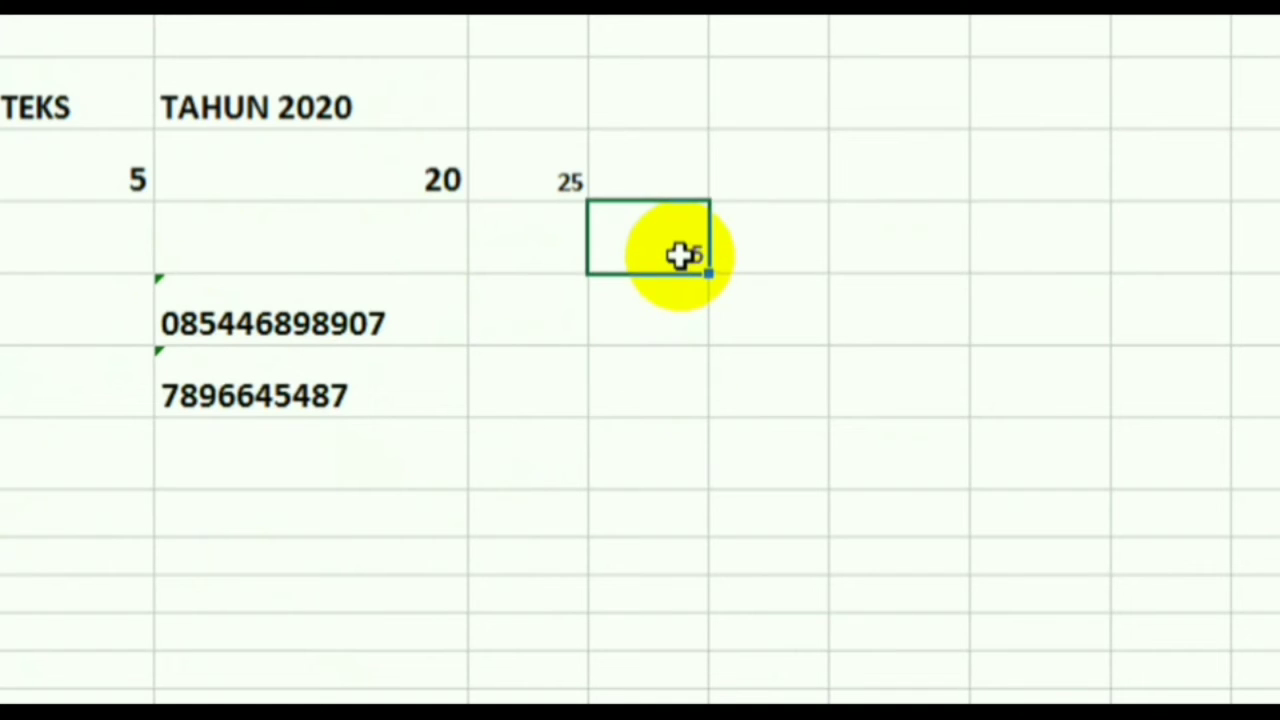
click(806, 318)
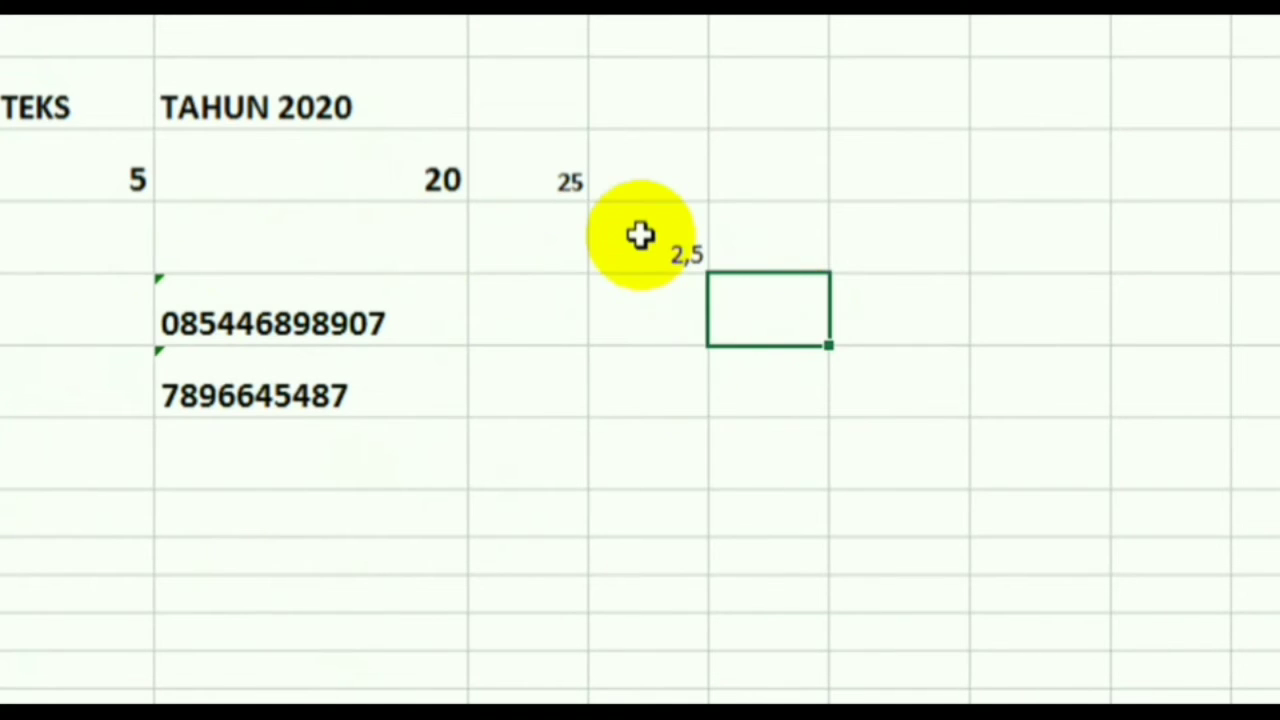
click(640, 235)
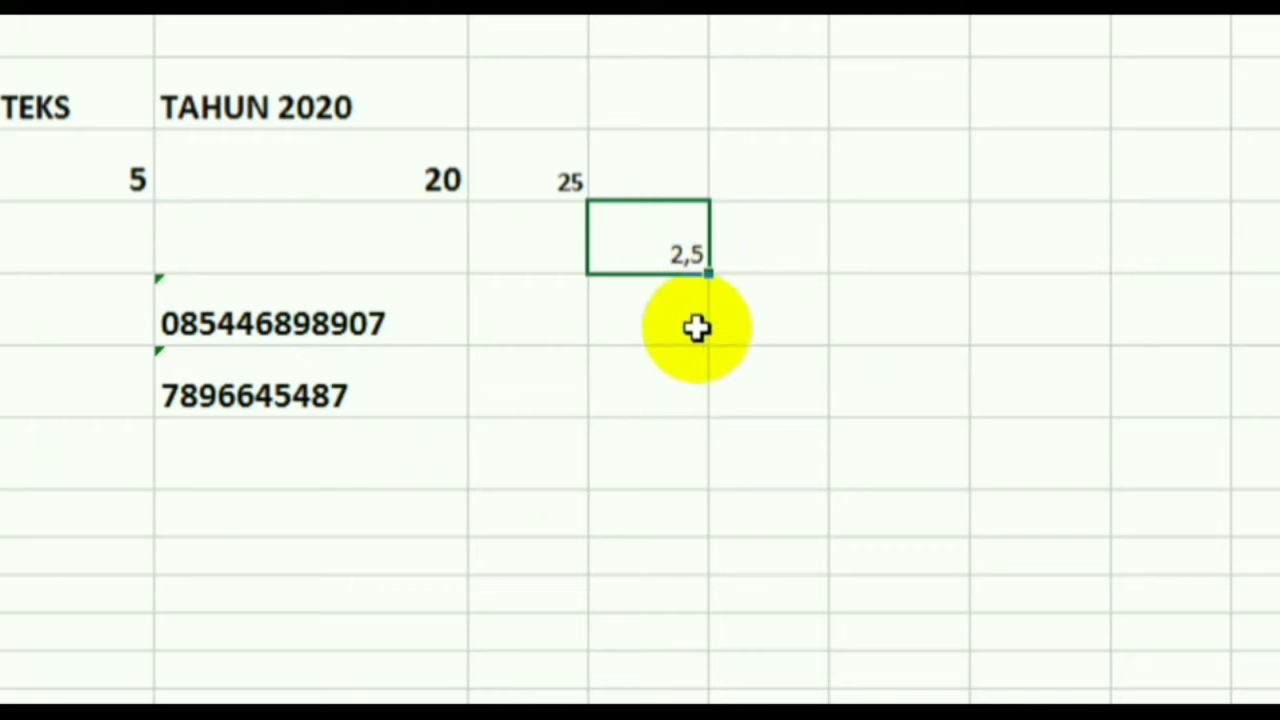
- Replace 2,5 with 2.5 using a period, leaving left-aligned text
scroll(640, 185, up, 1)
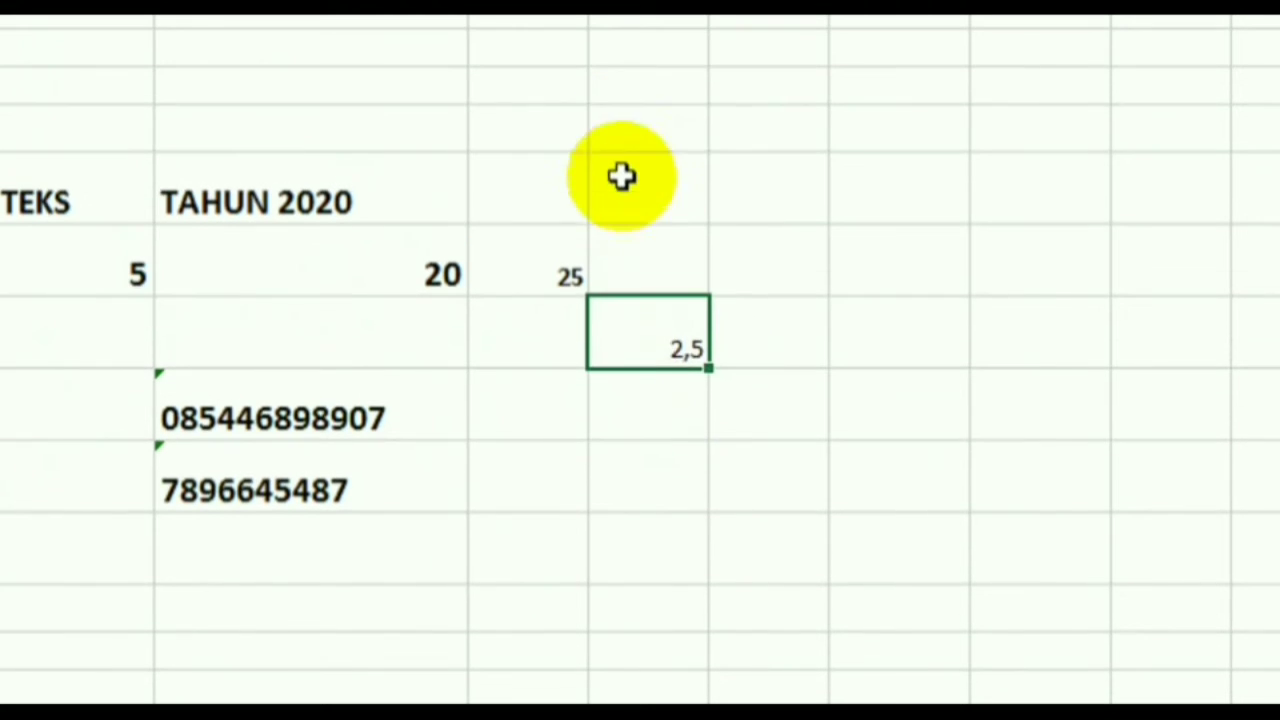
click(654, 390)
click(648, 341)
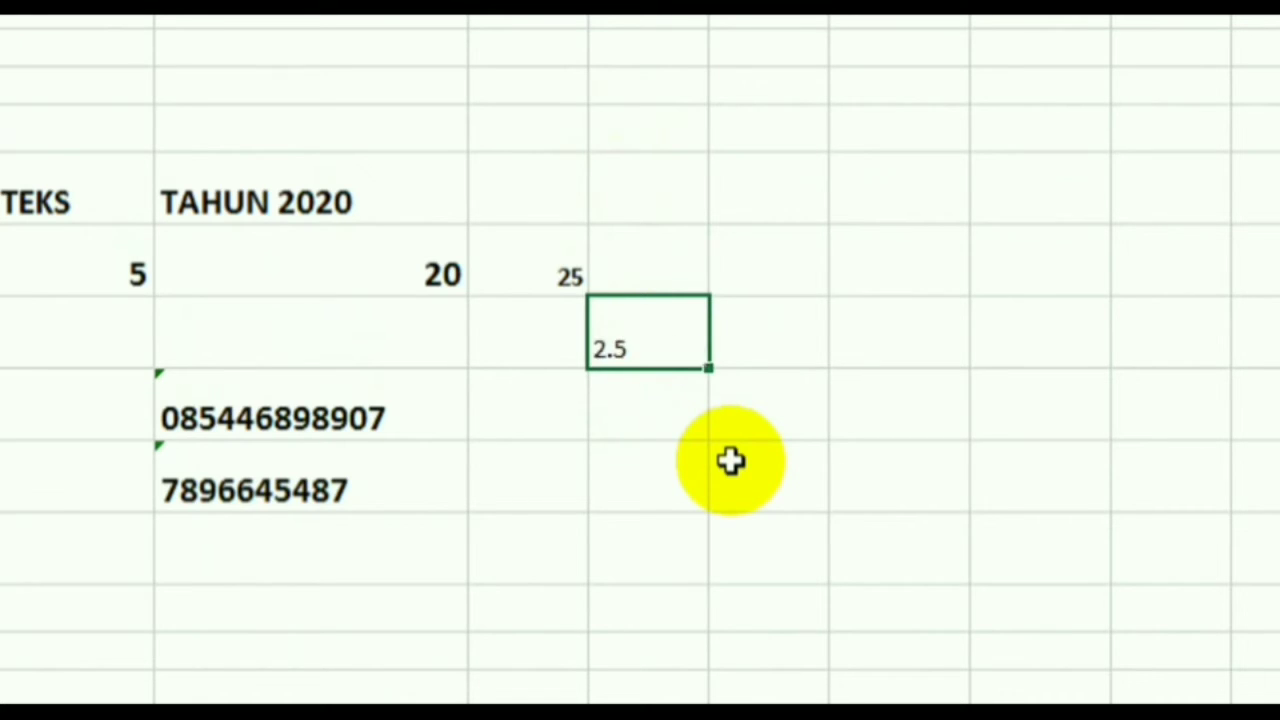
key(Down)
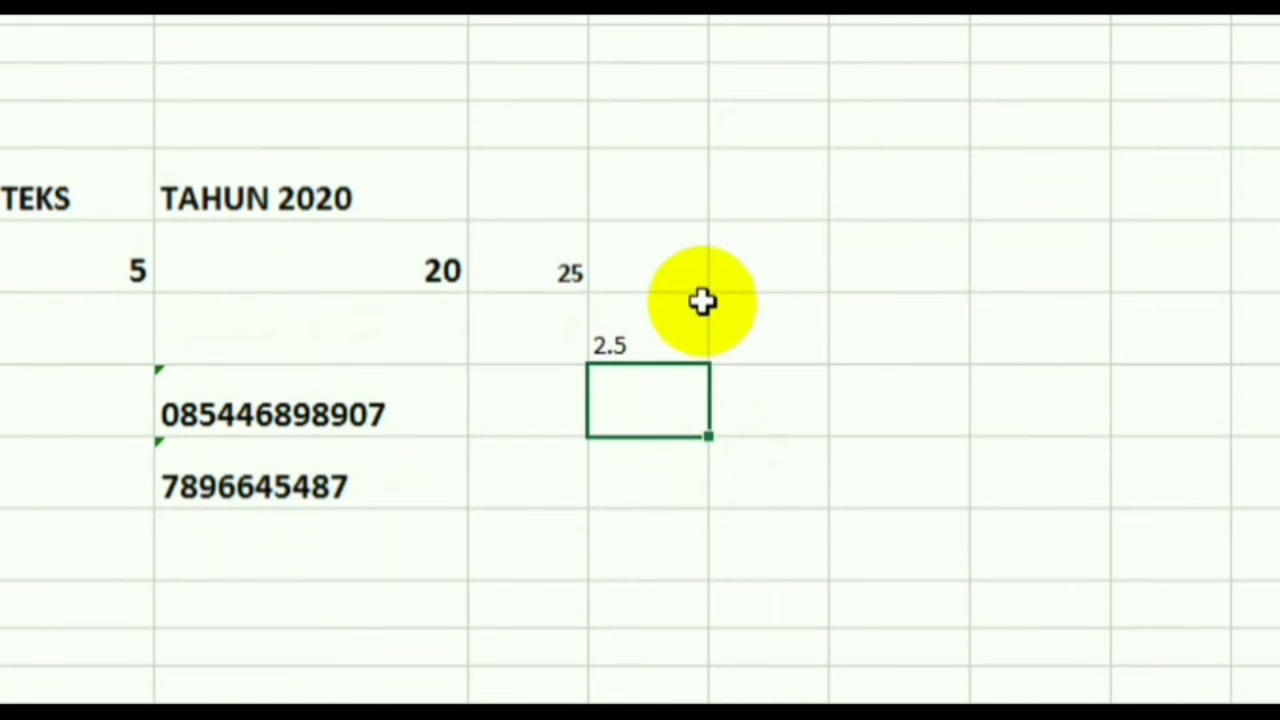
- Recheck the 2.5 cell and select an empty cell beside the 25 row
click(641, 351)
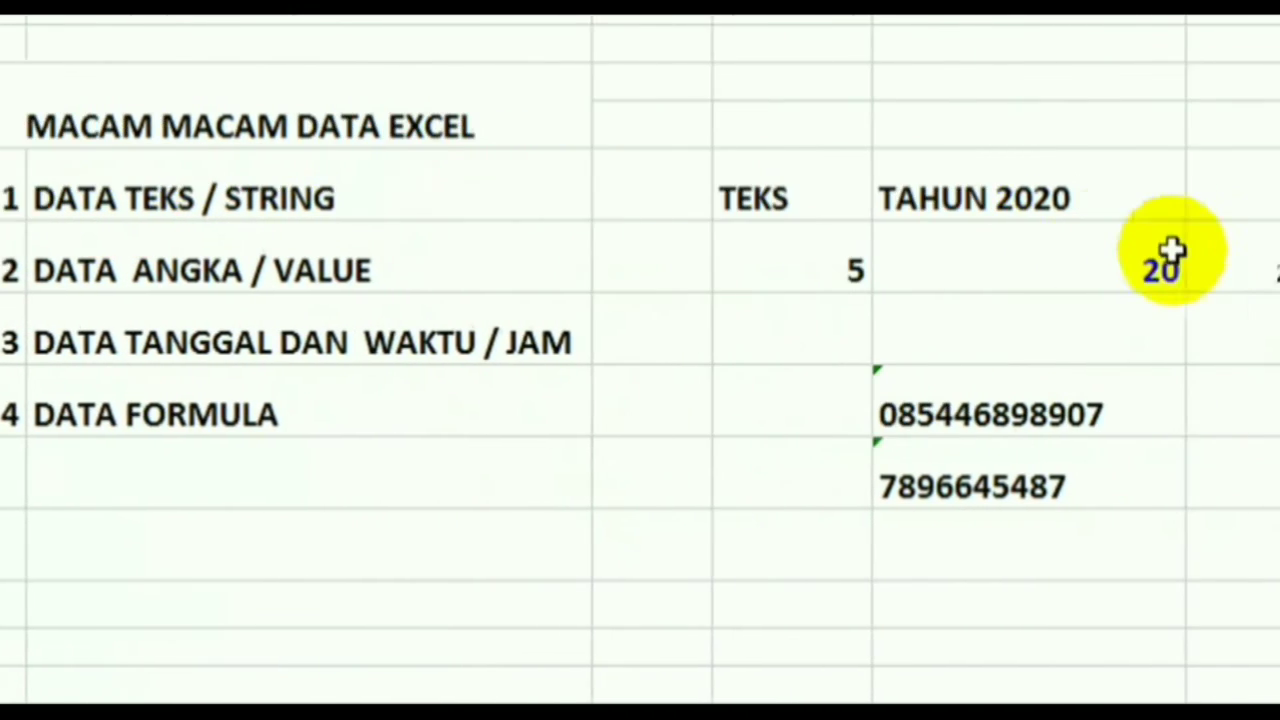
click(1007, 327)
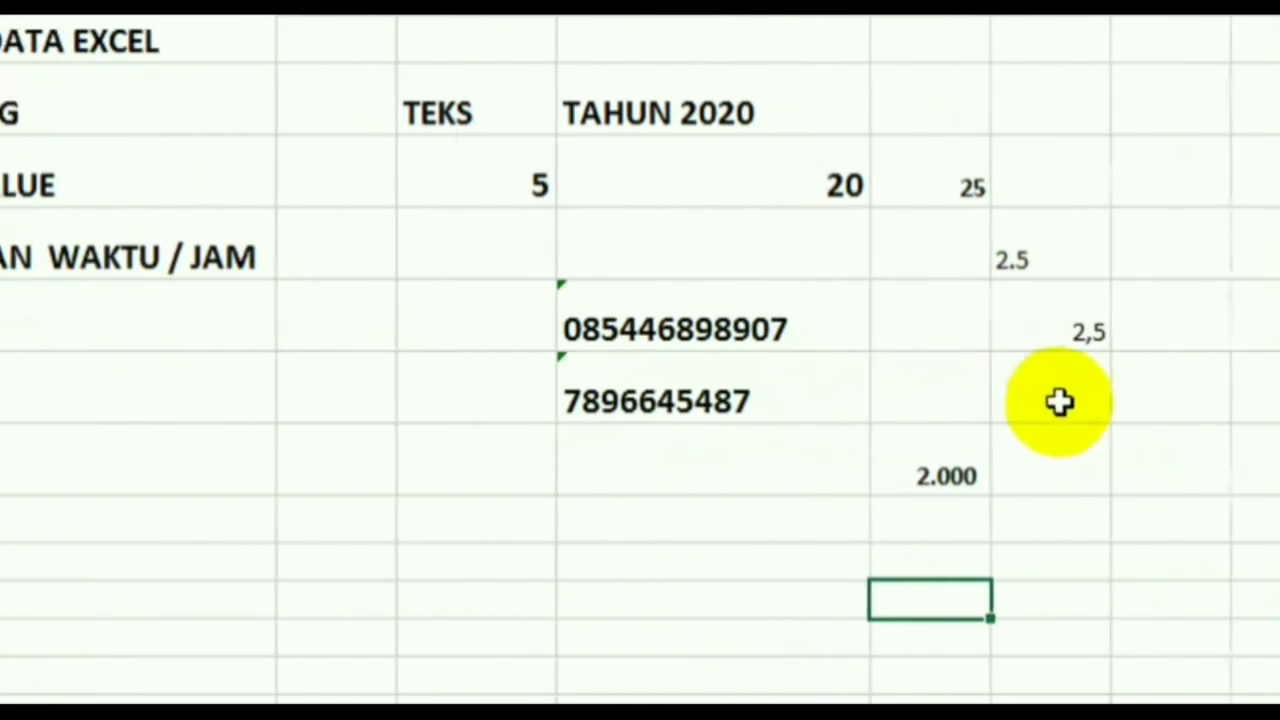
click(1190, 172)
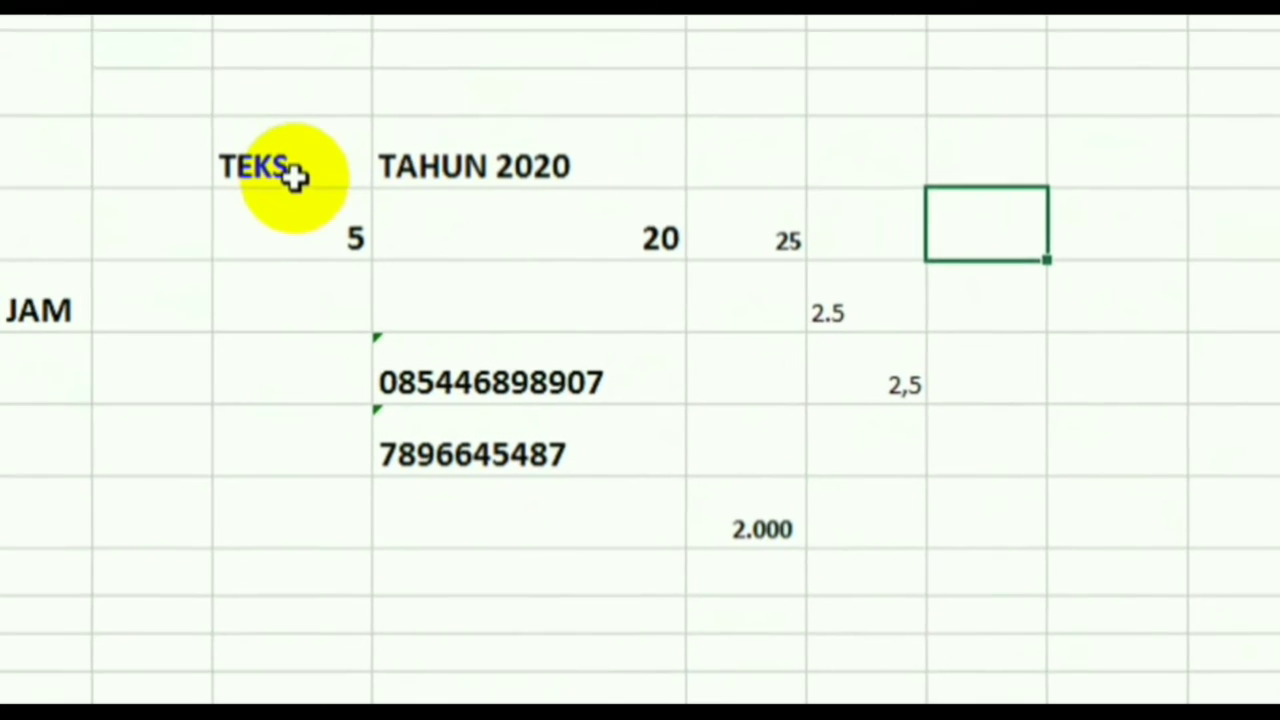
- Delete the sample entries from TEKS down to 2.000 in one range
drag(238, 135, 969, 571)
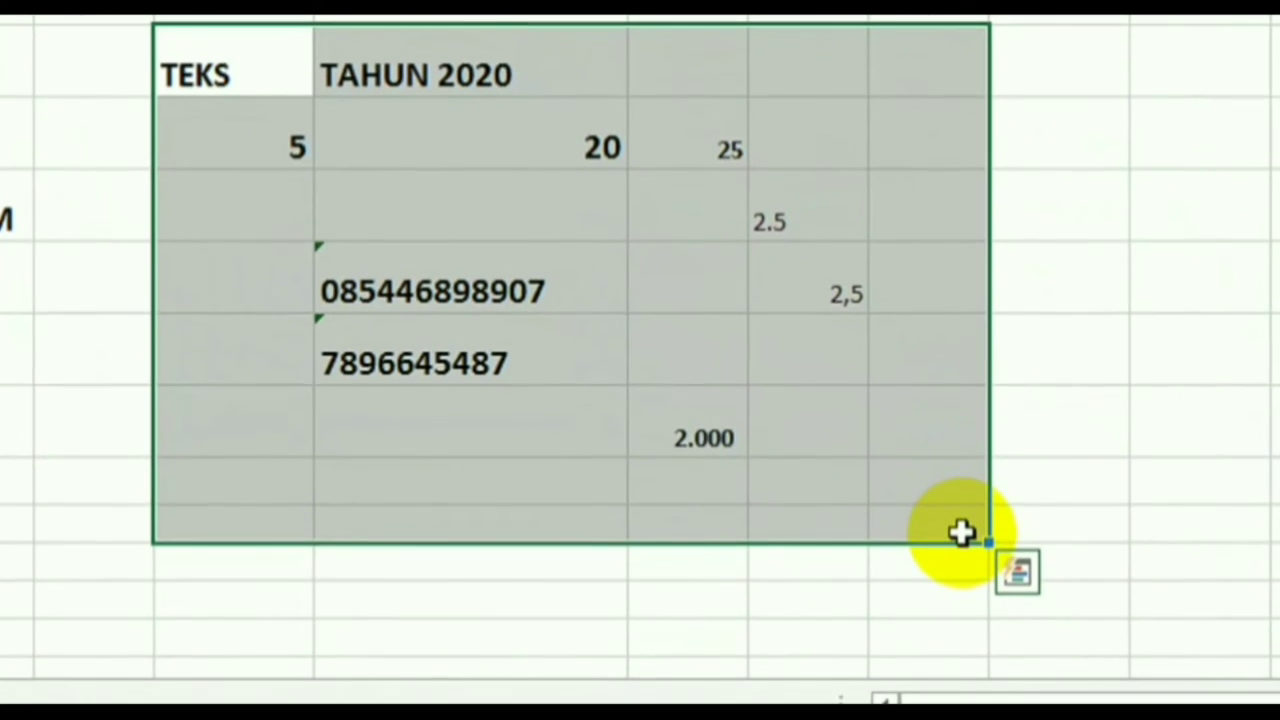
key(Delete)
click(655, 385)
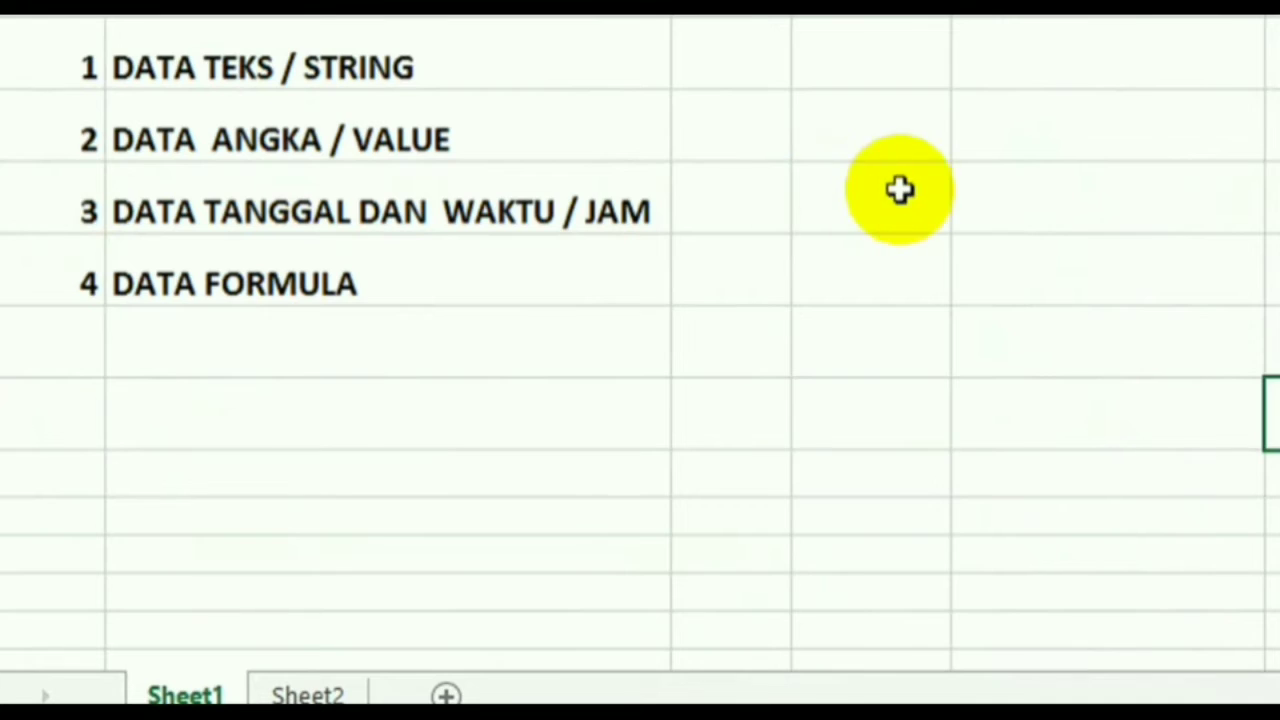
click(997, 208)
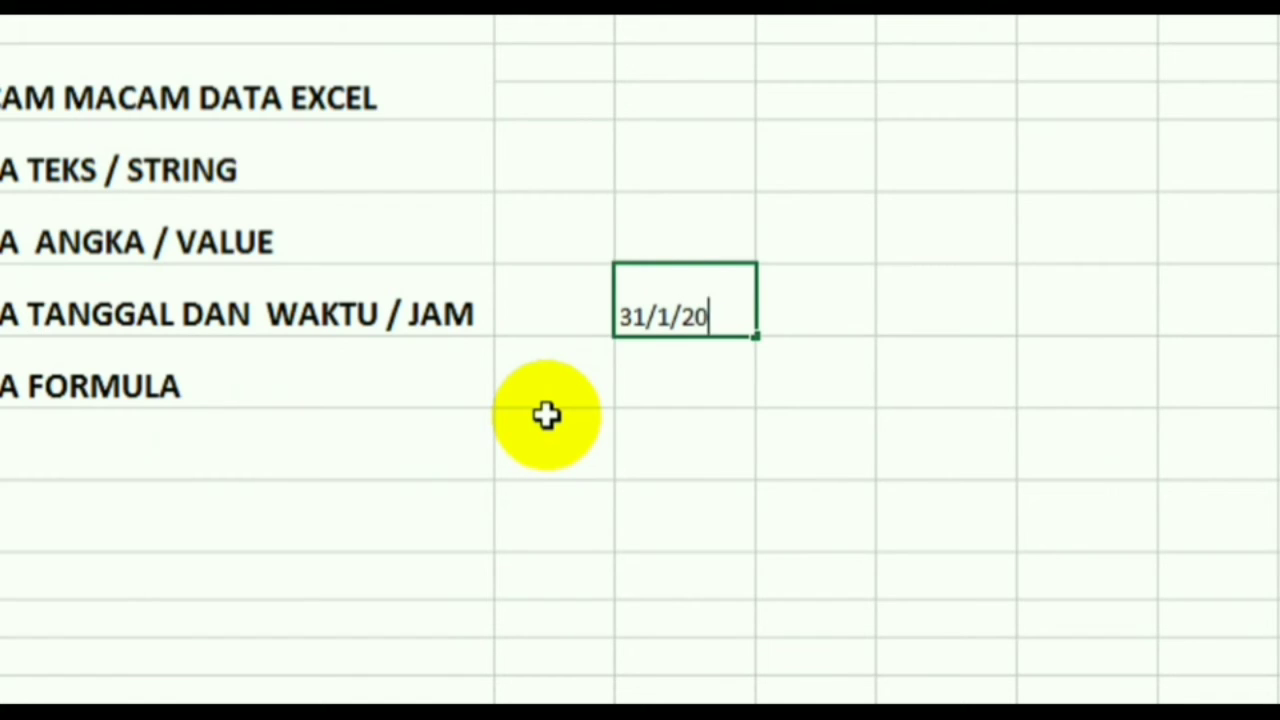
- Enter the date 31/01/2020 in the row 8 cell
key(Return)
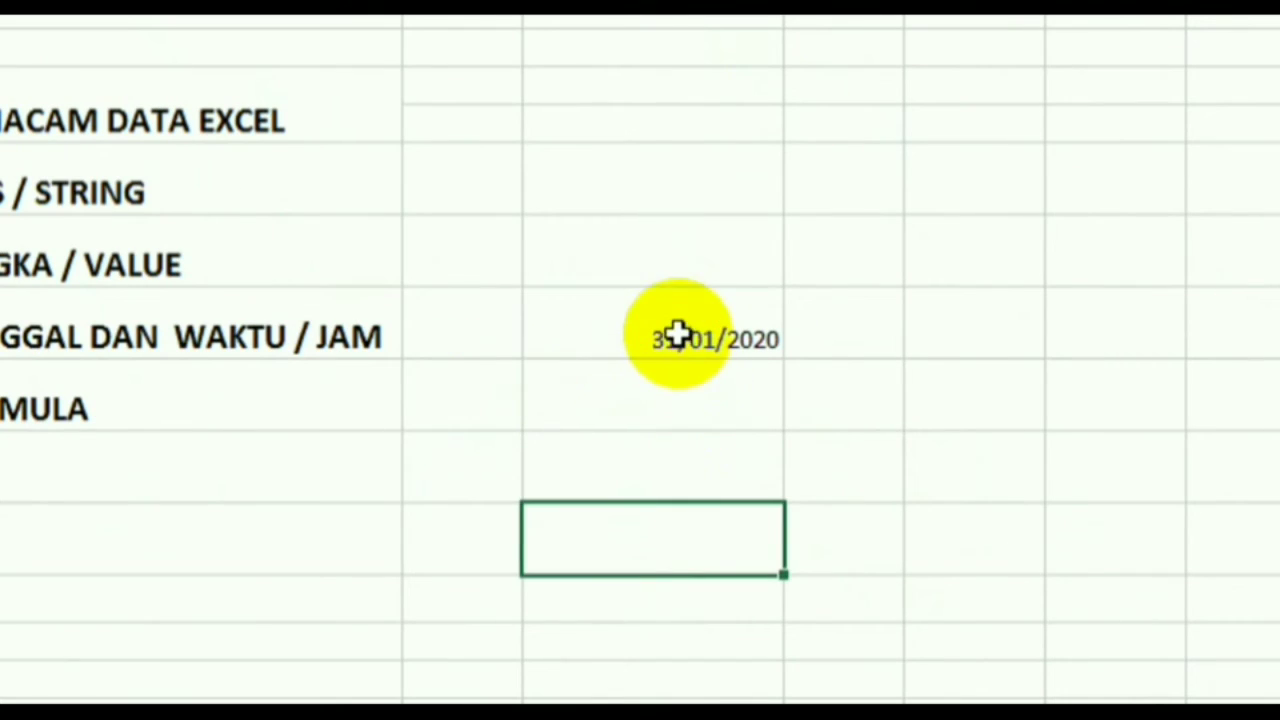
click(678, 330)
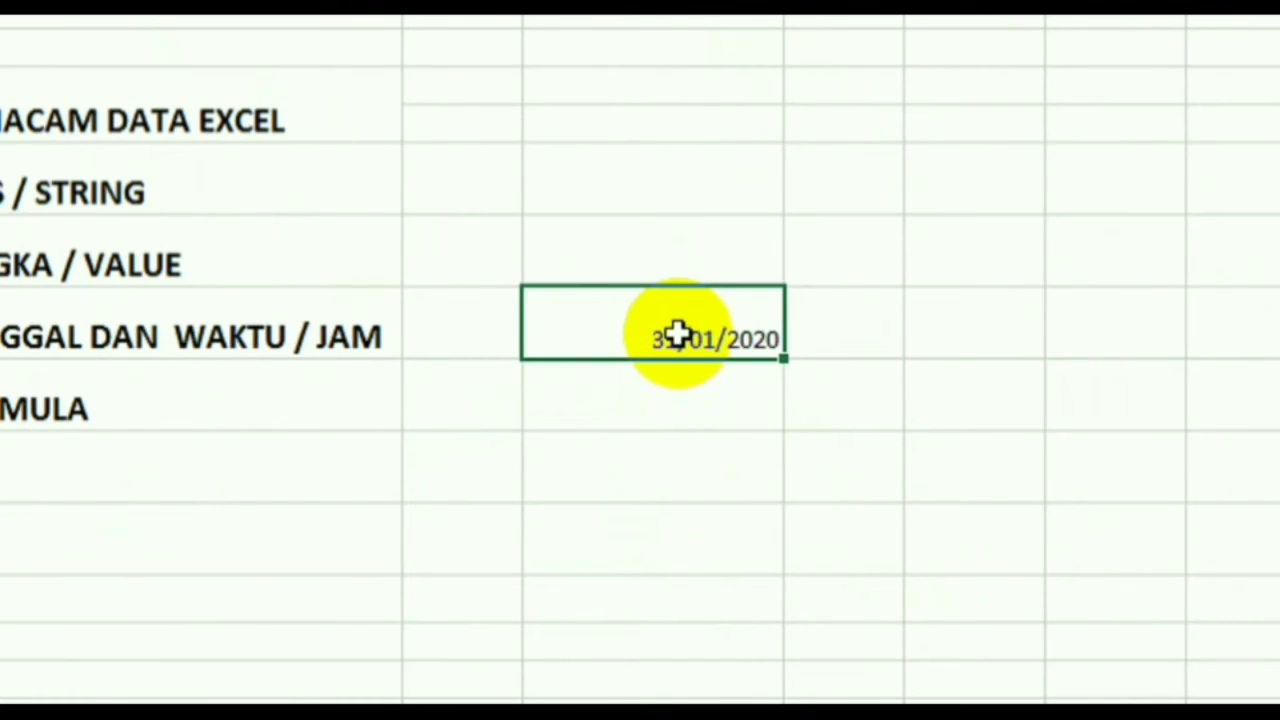
click(714, 391)
- Enter the impossible date 31/2/2020 in row 9, where it stays left-aligned text
text(31;2;2020)
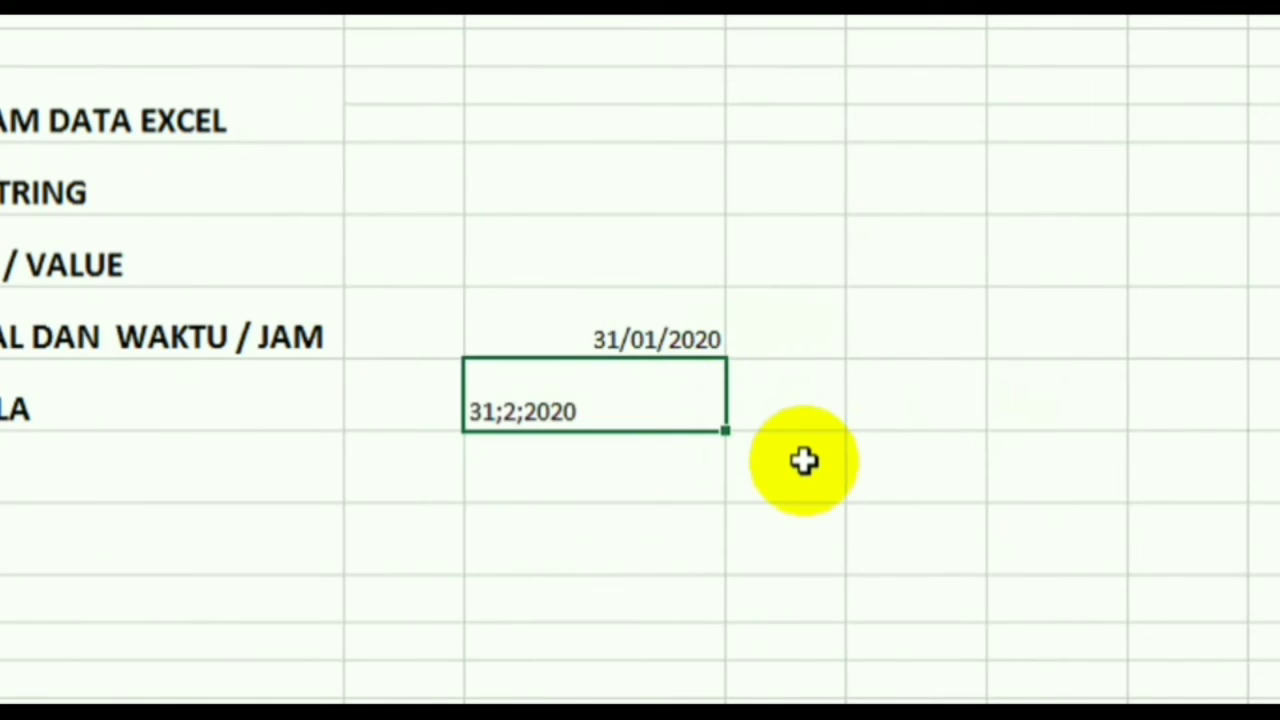
text(3)
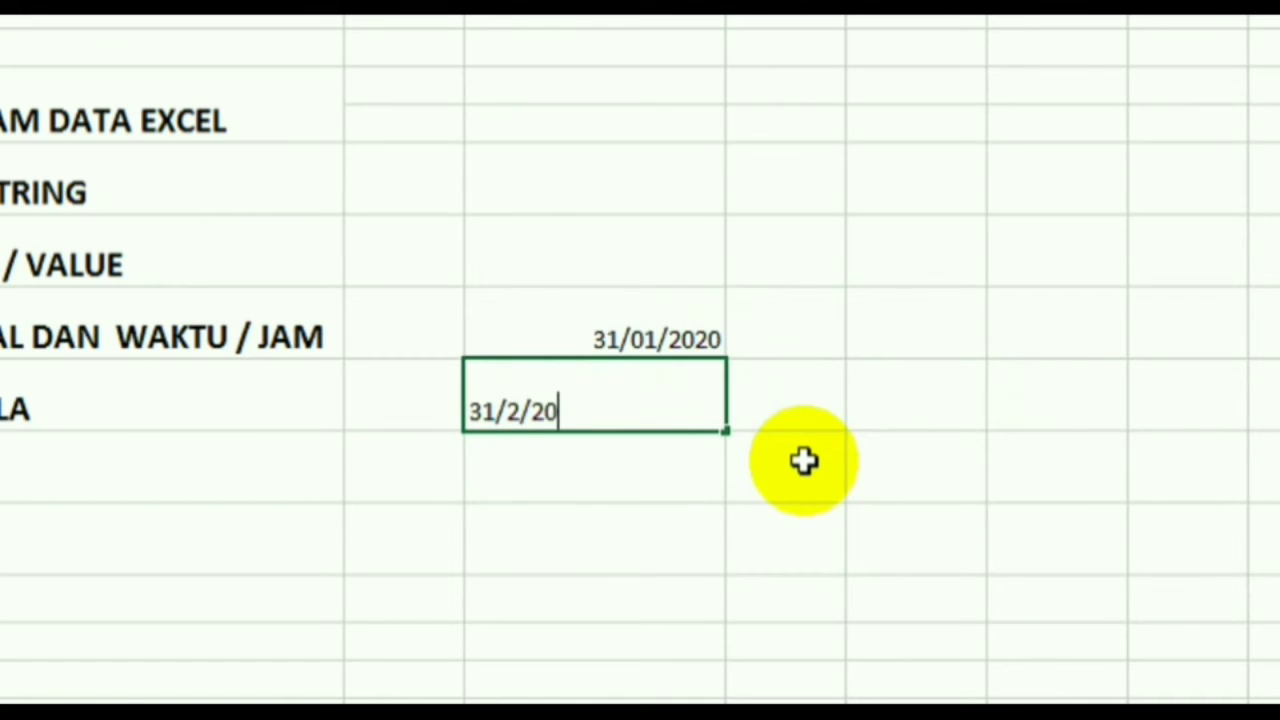
key(Return)
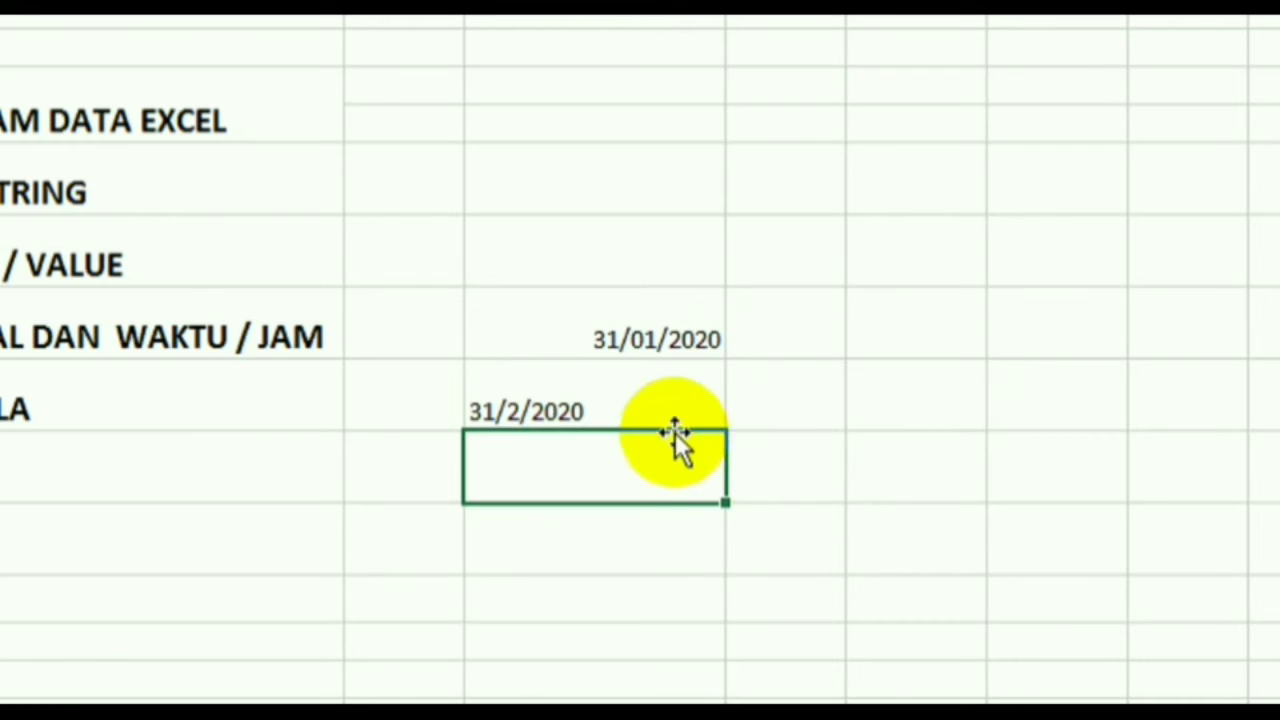
click(651, 414)
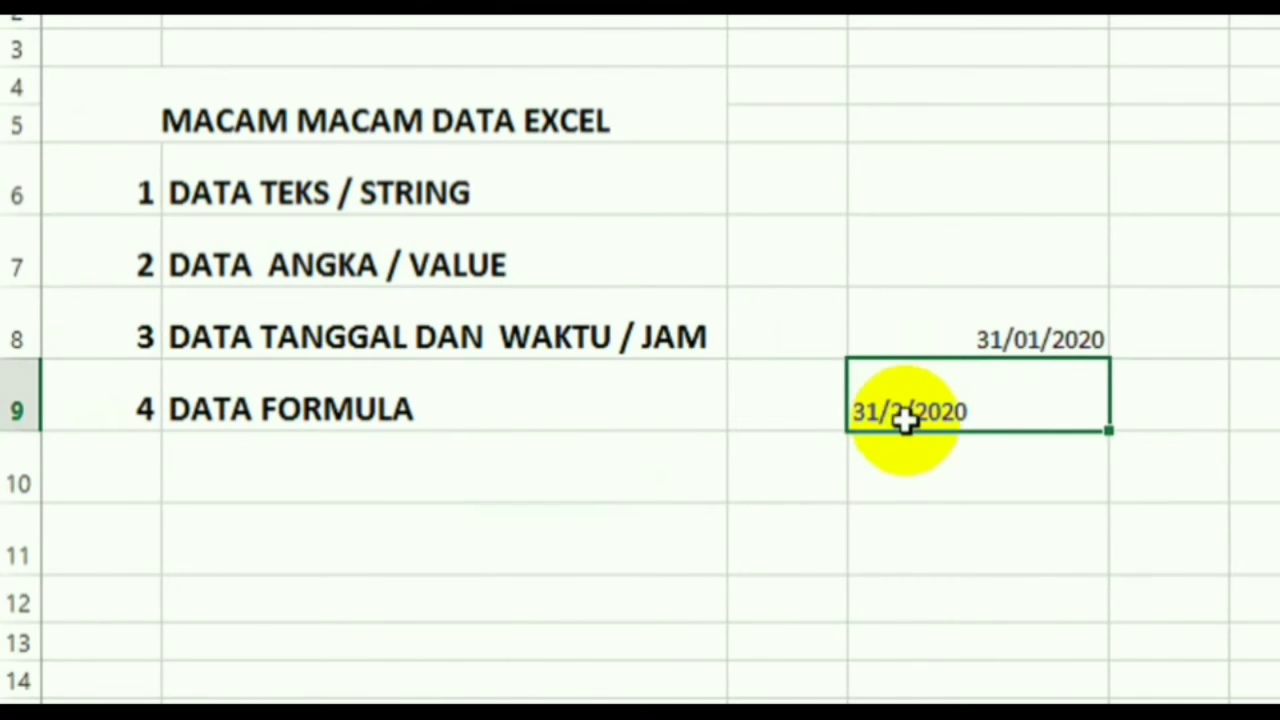
click(931, 497)
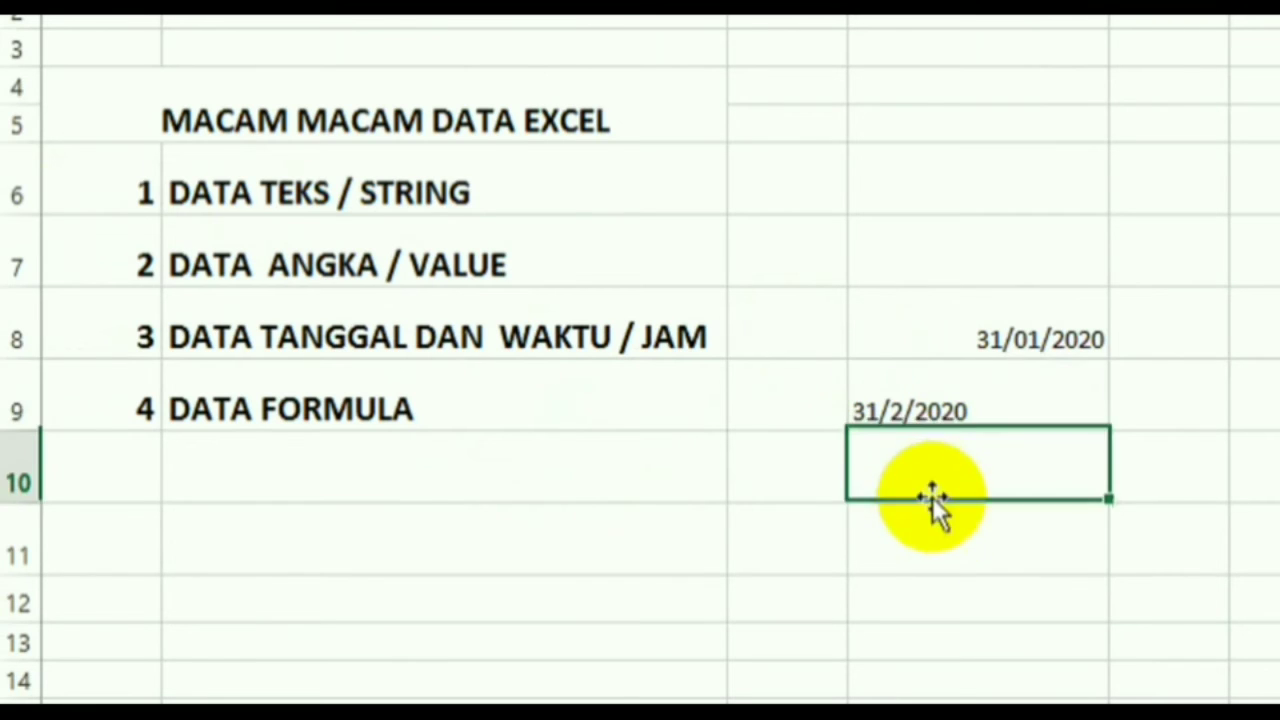
click(909, 413)
click(237, 211)
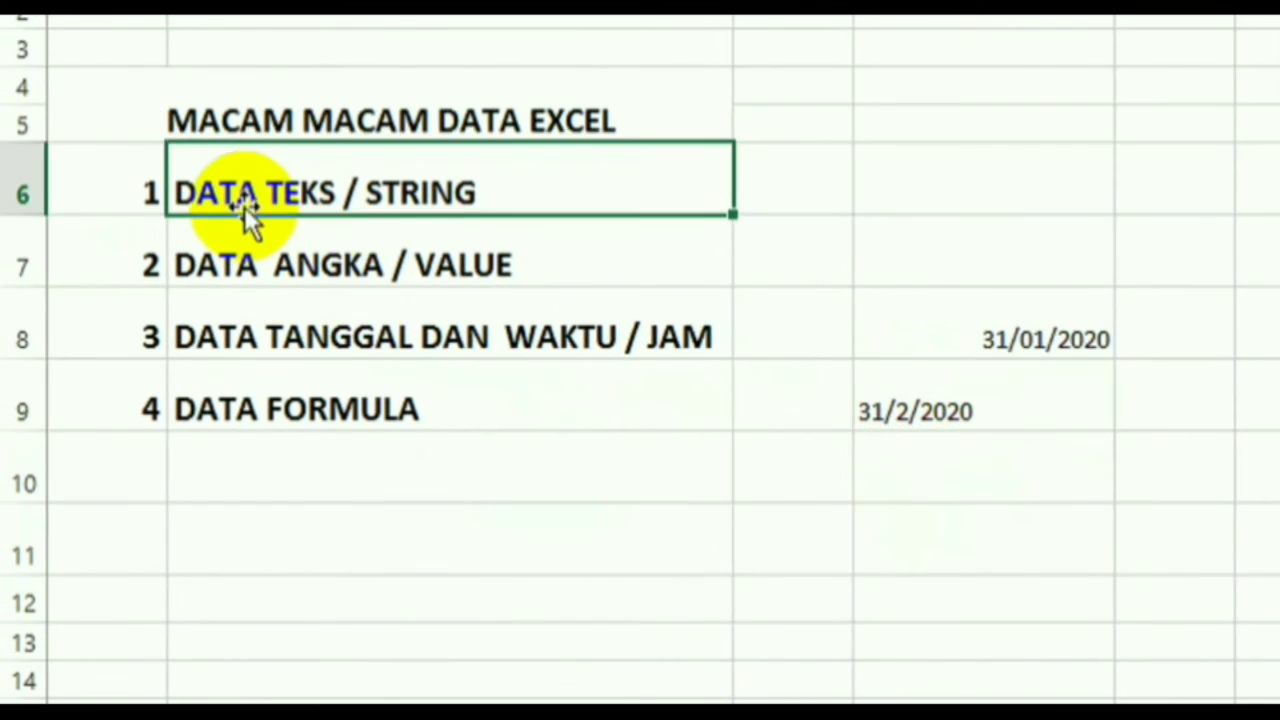
click(888, 422)
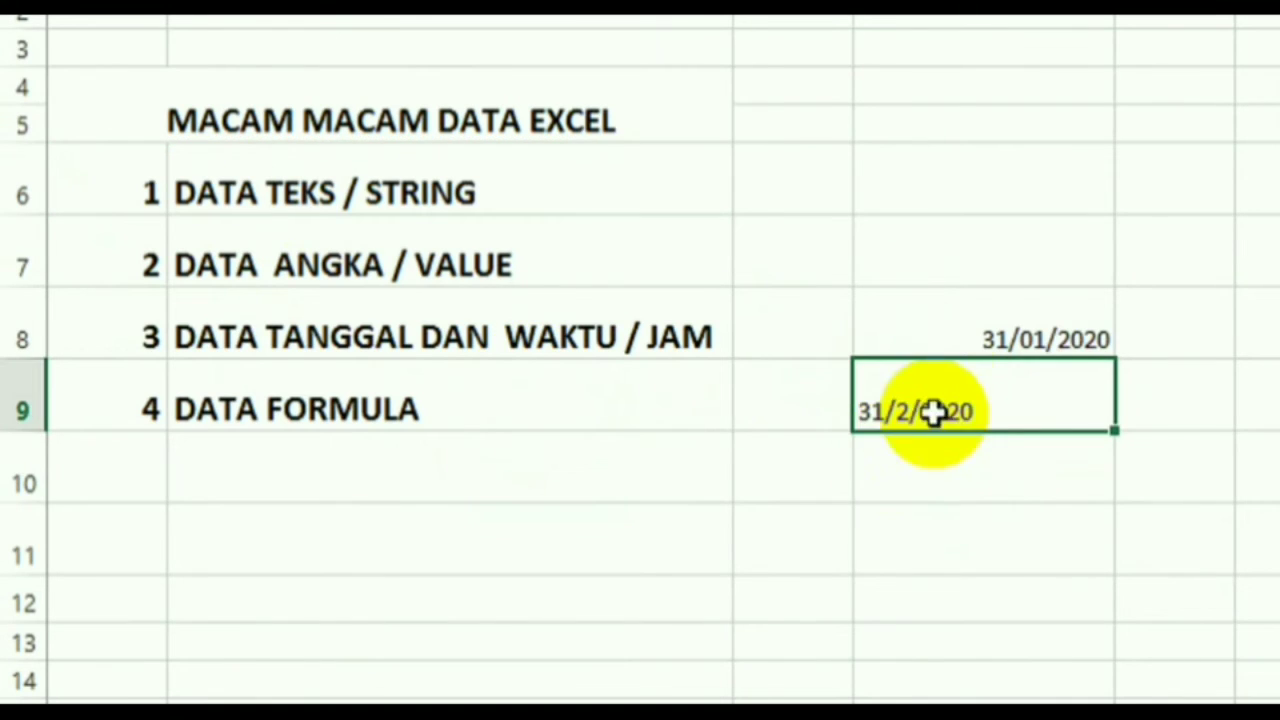
double_click(1258, 338)
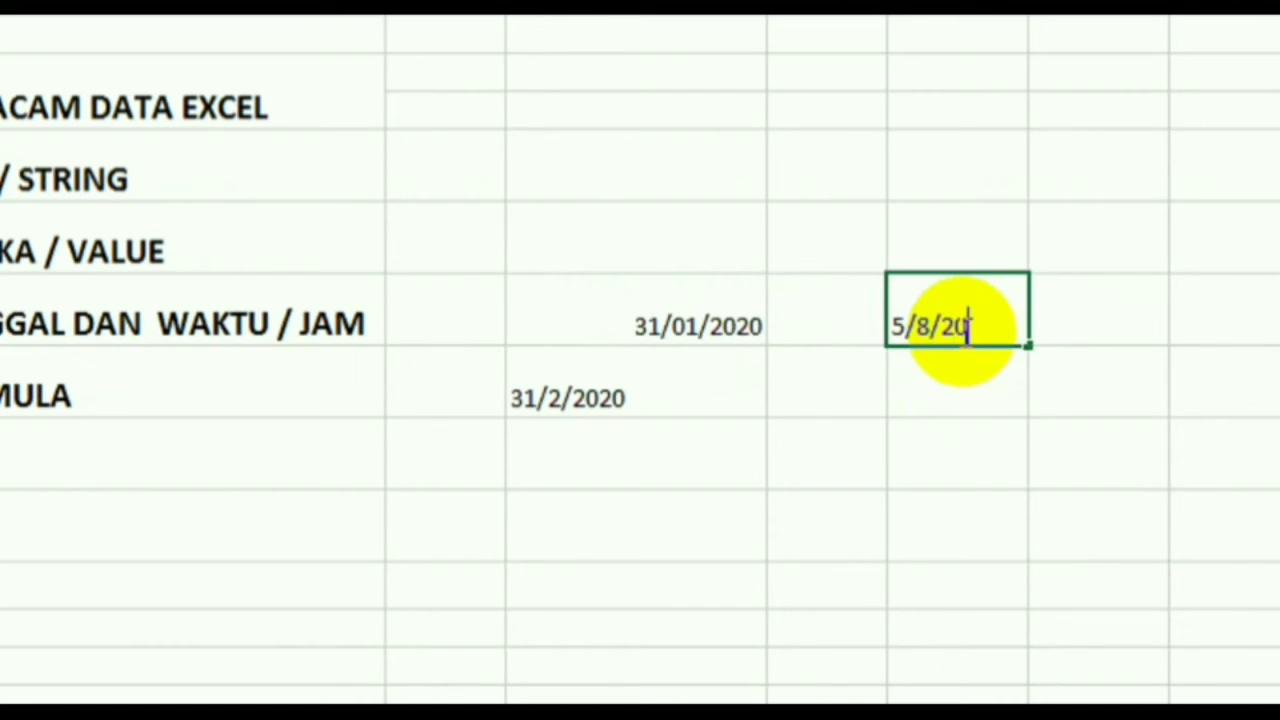
key(Return)
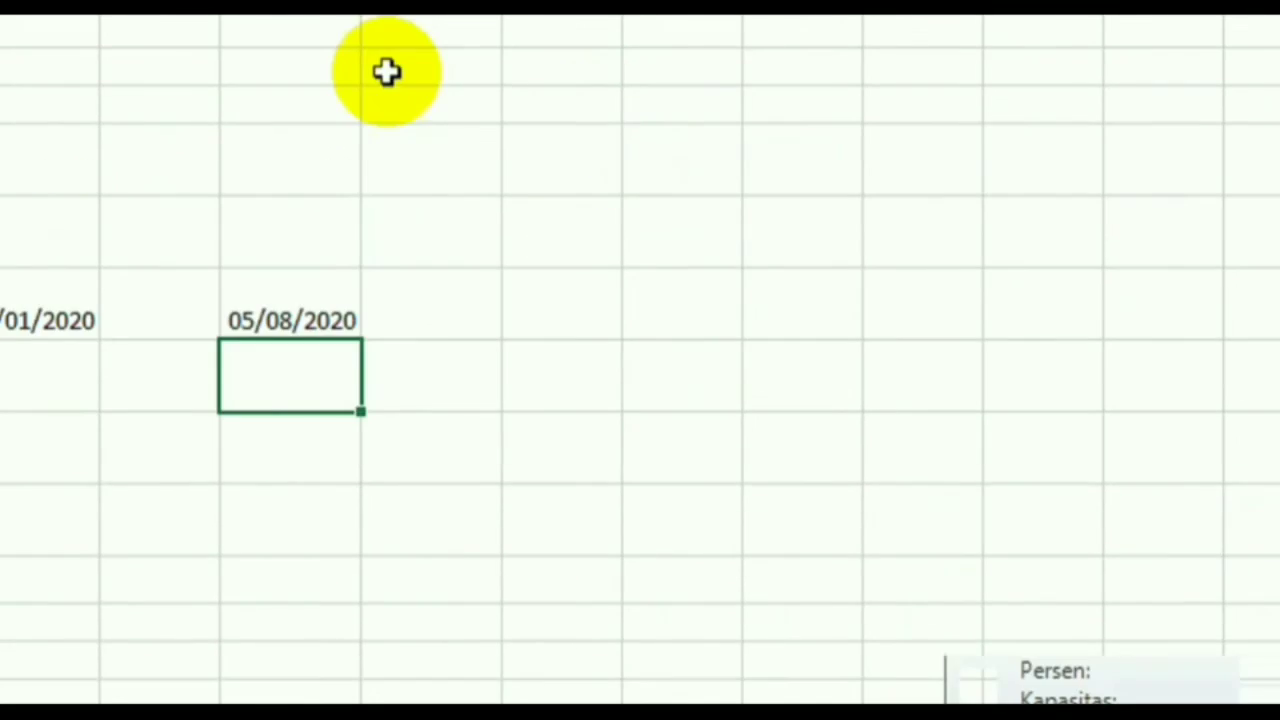
drag(360, 143, 504, 186)
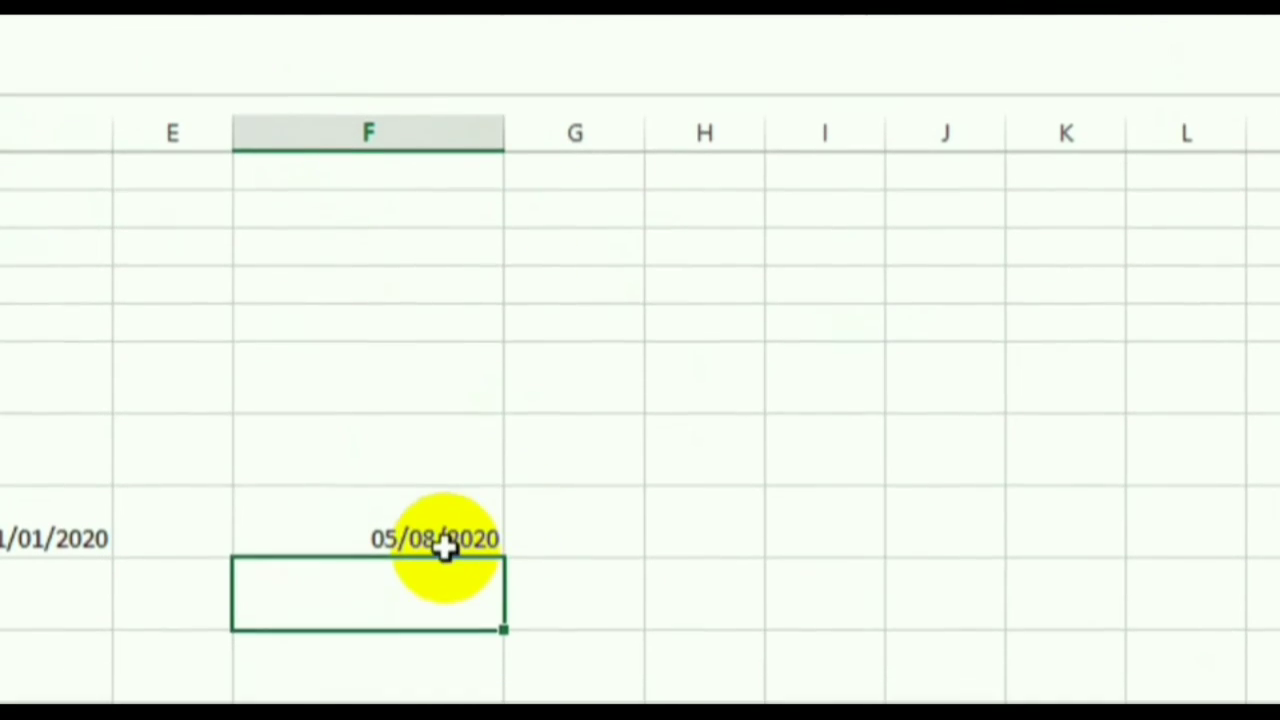
click(440, 590)
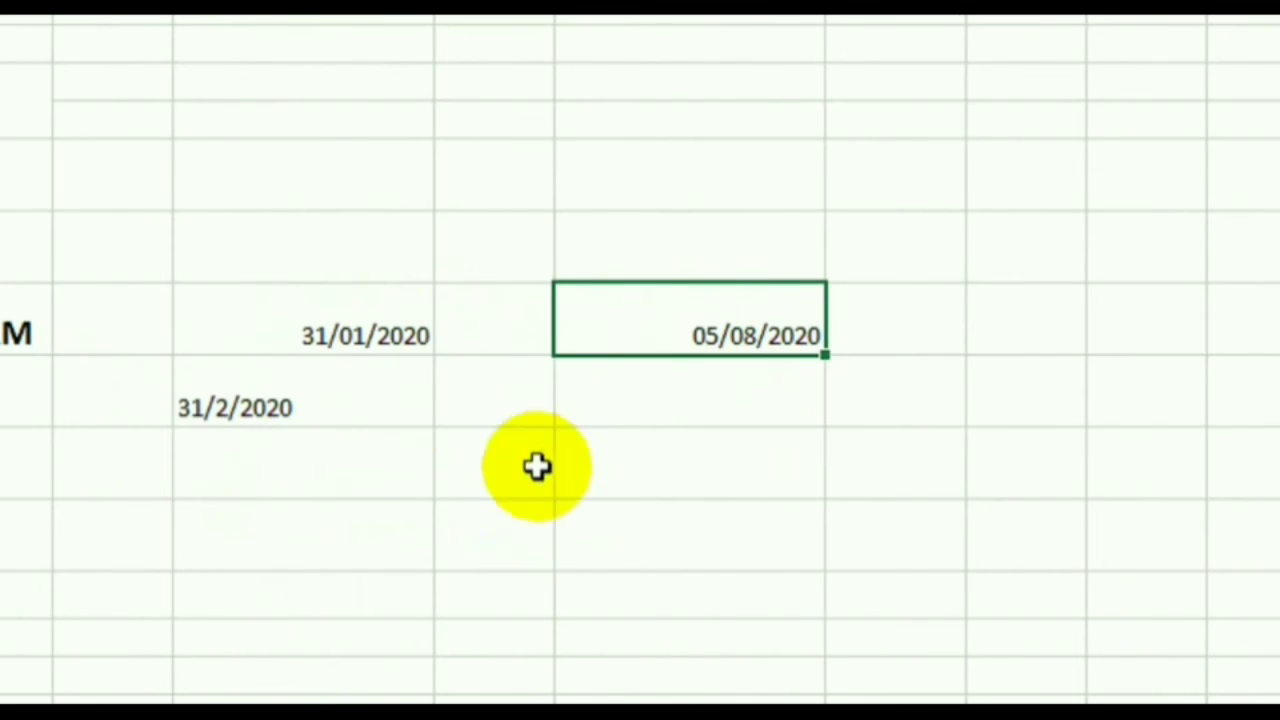
click(642, 415)
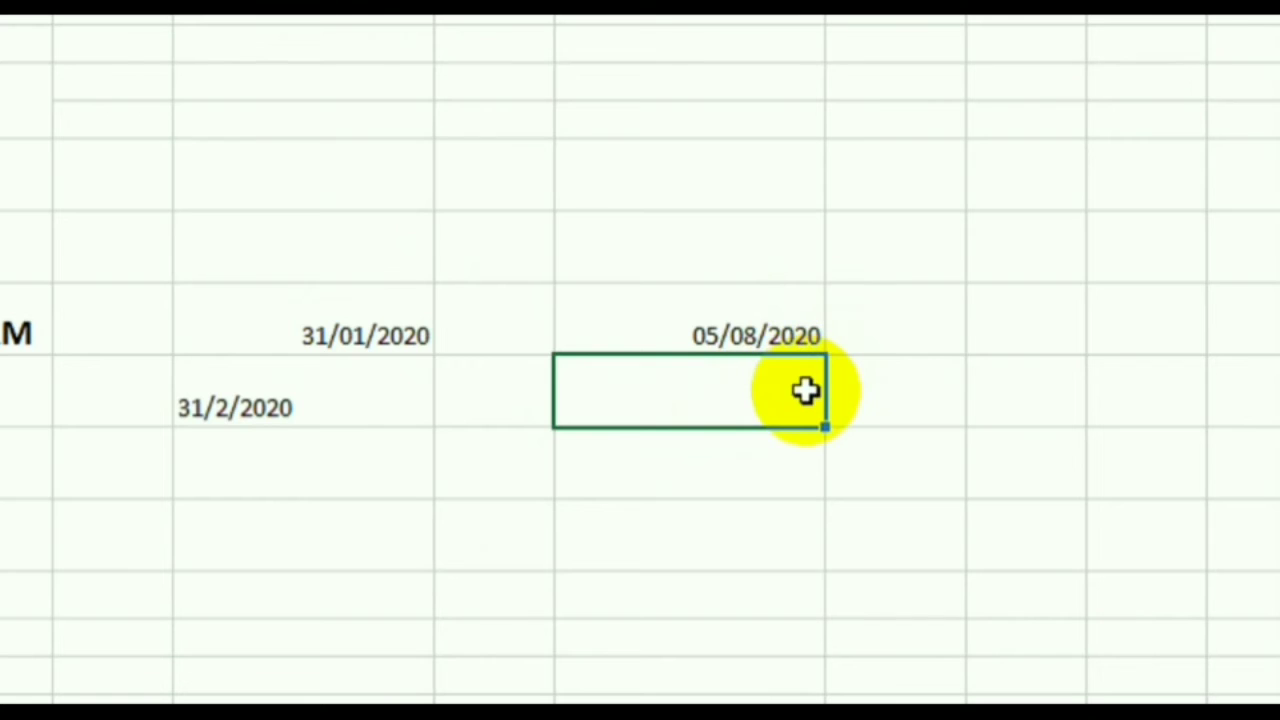
click(768, 333)
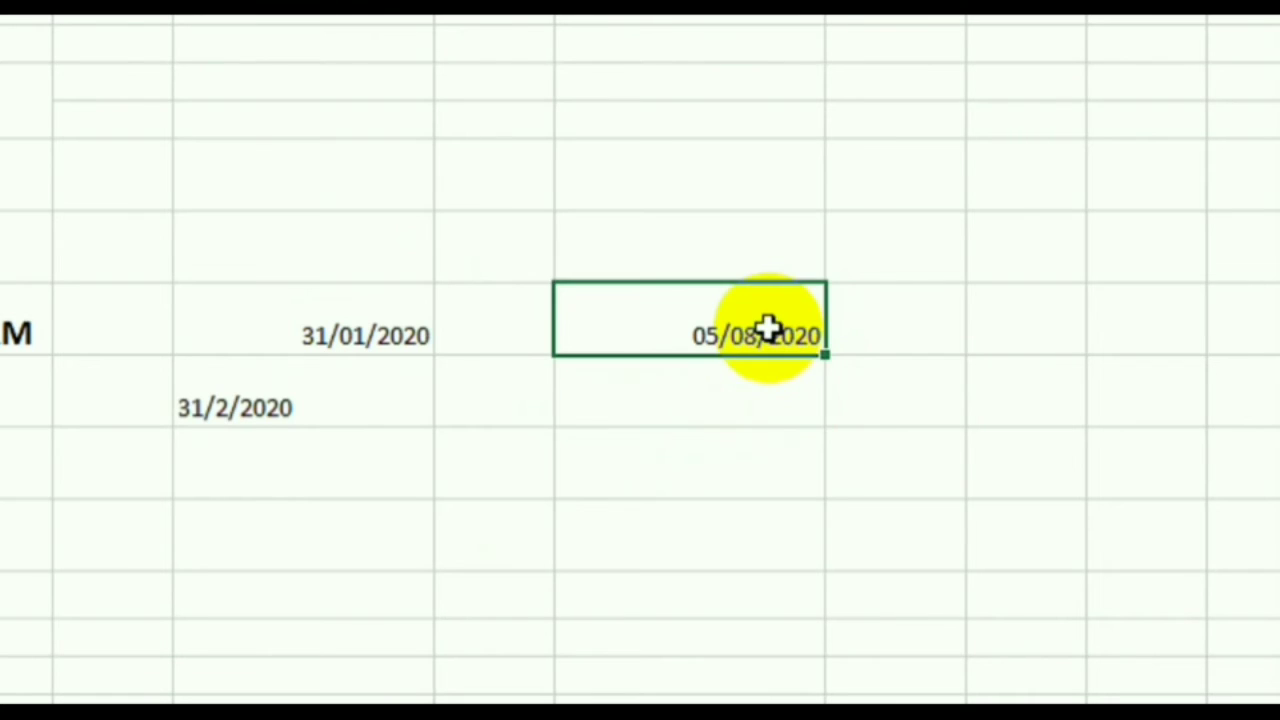
click(766, 407)
click(749, 335)
click(745, 385)
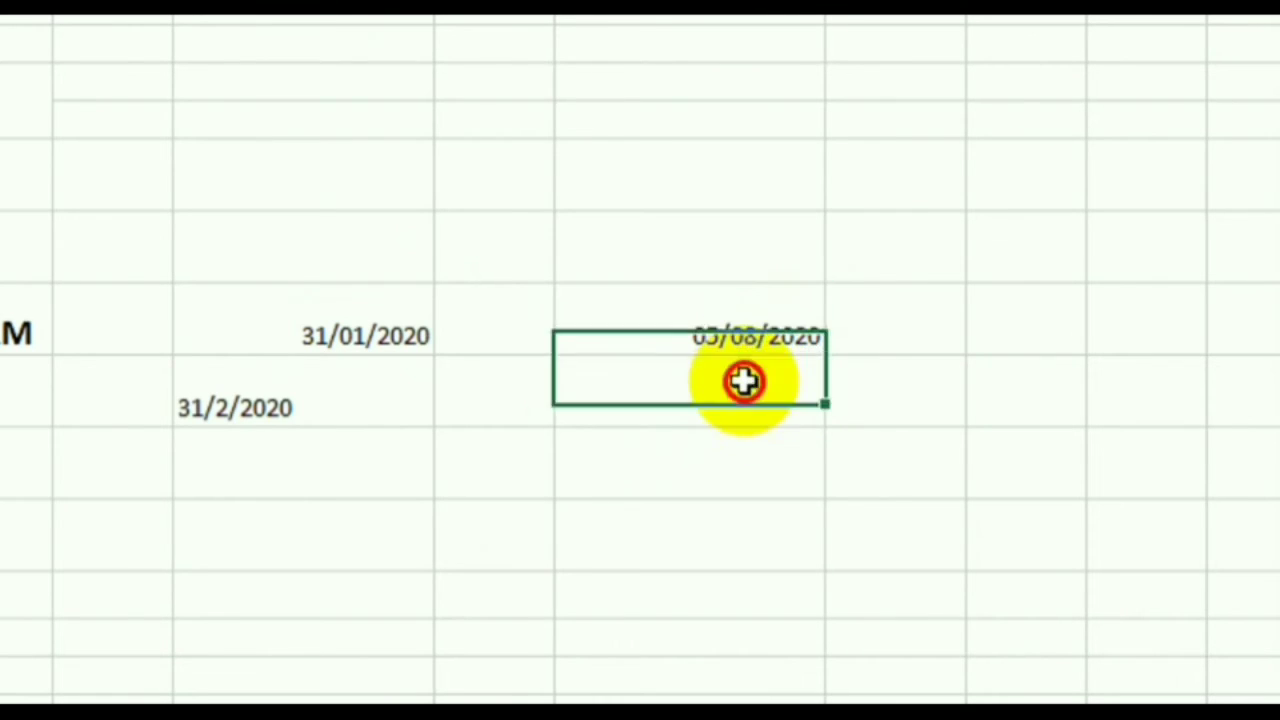
click(740, 335)
click(740, 396)
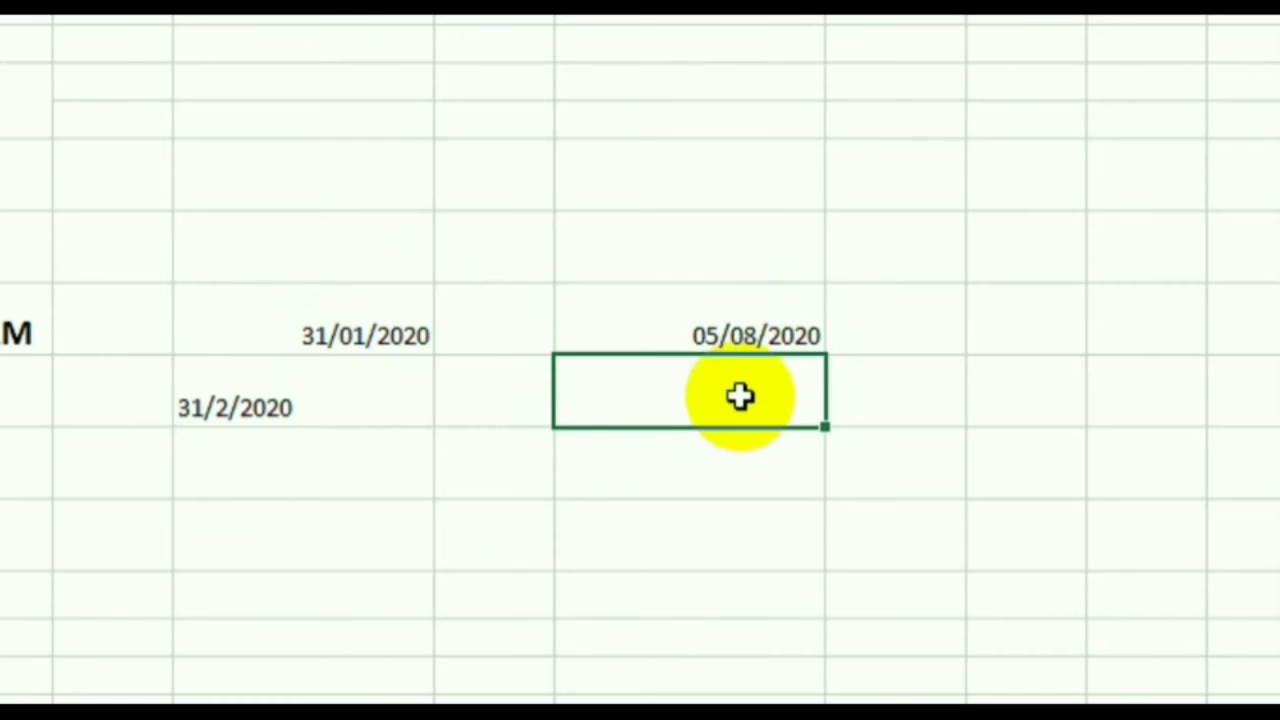
click(710, 338)
click(385, 347)
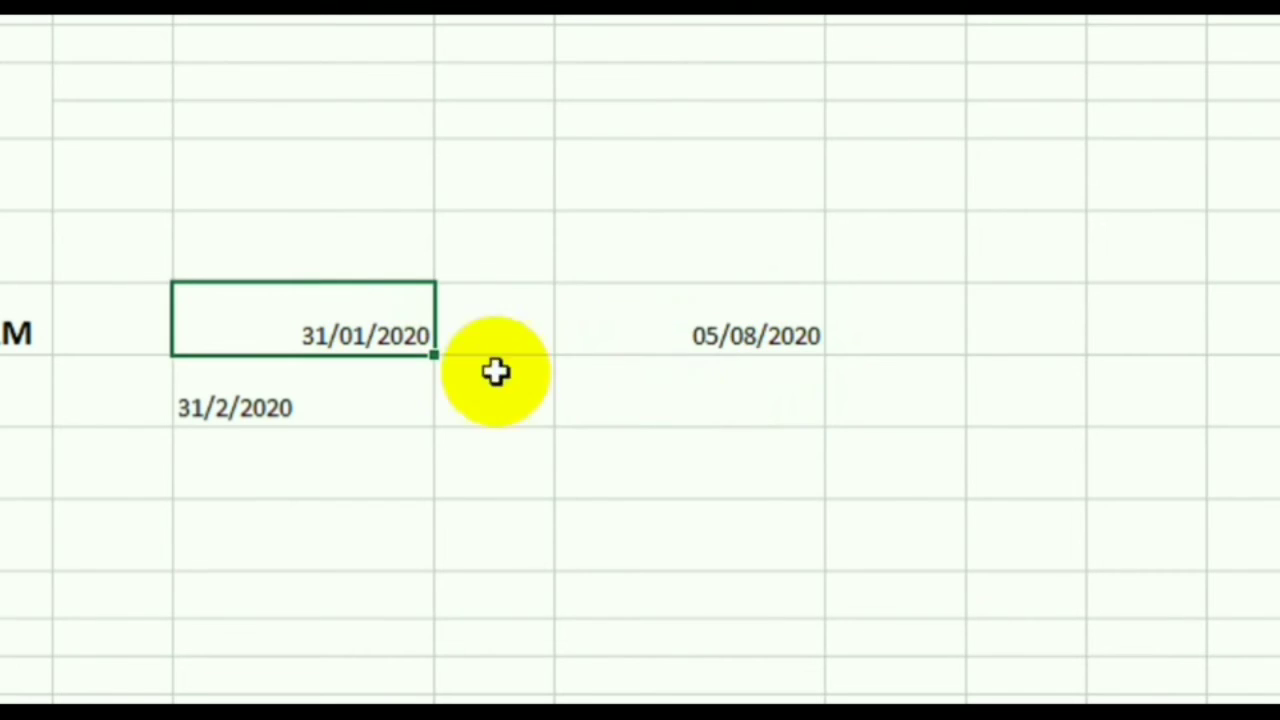
click(680, 340)
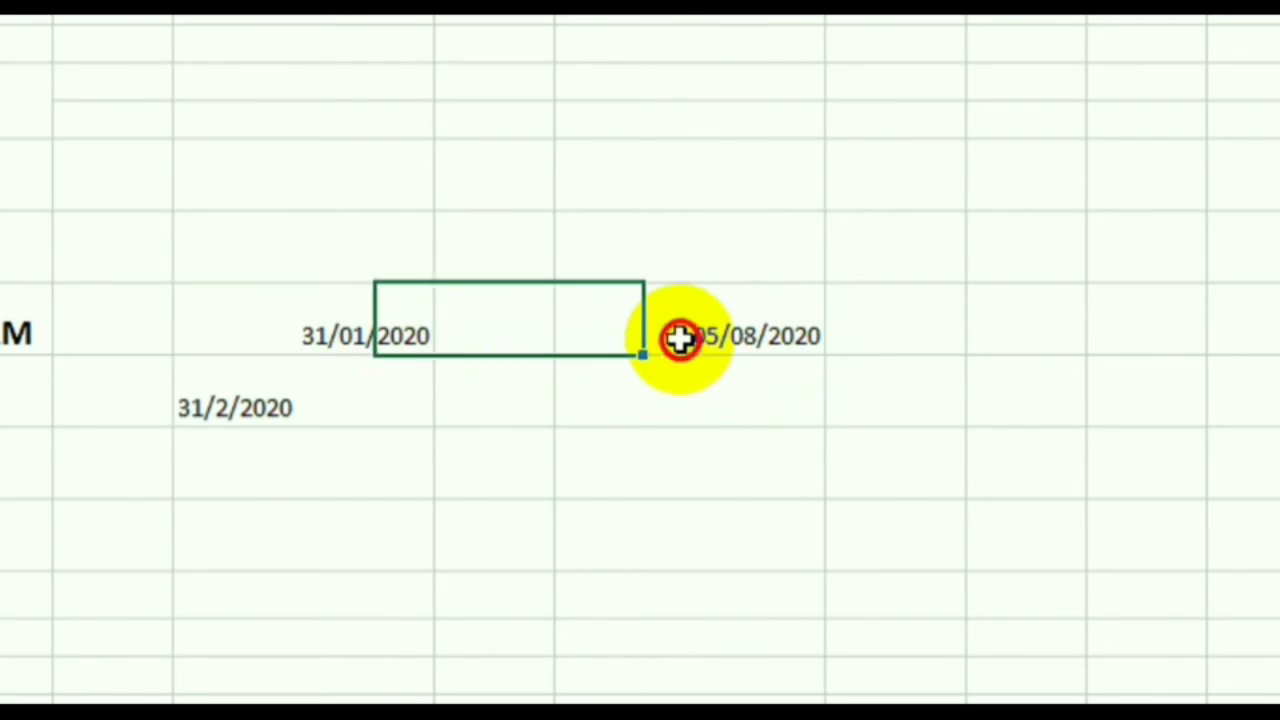
click(703, 480)
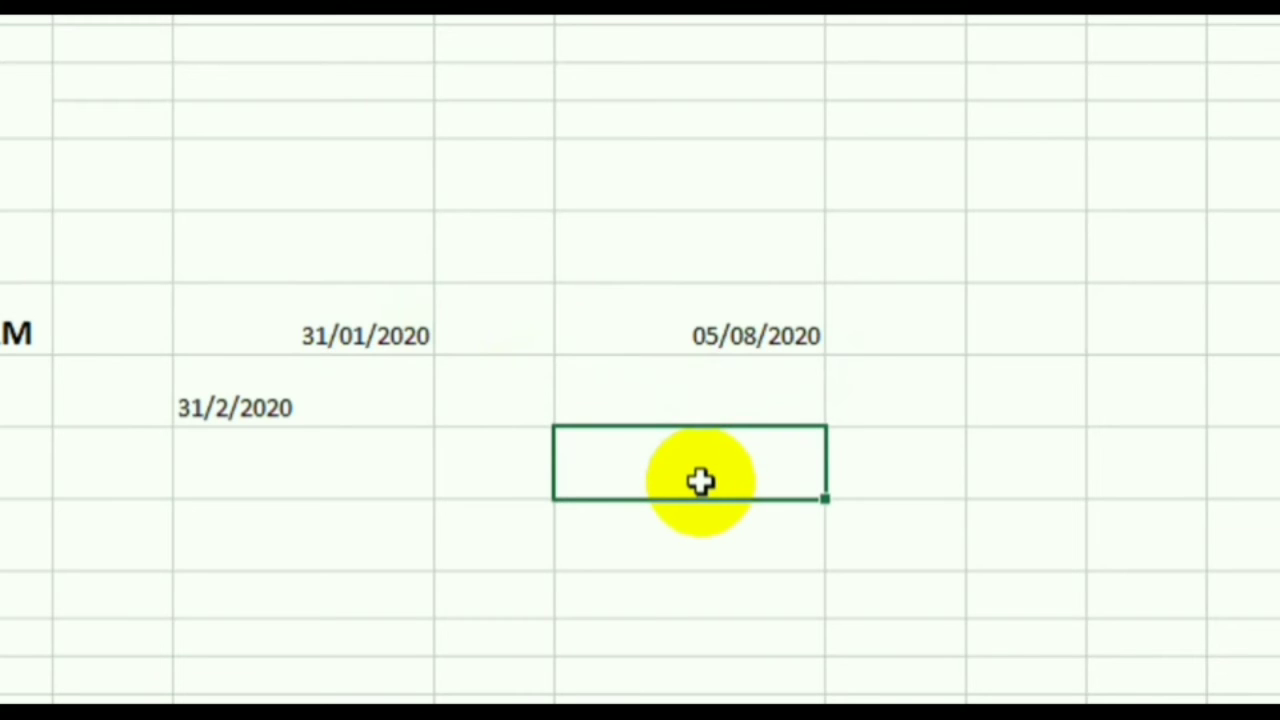
click(694, 345)
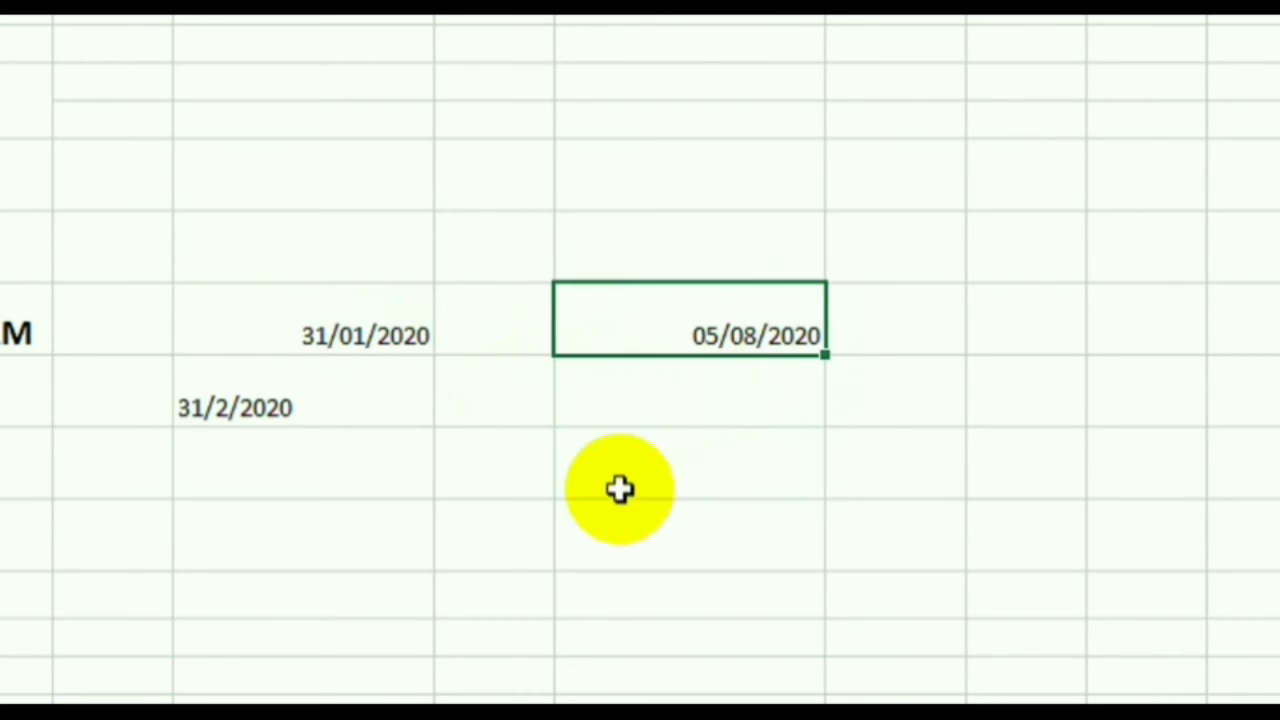
click(883, 335)
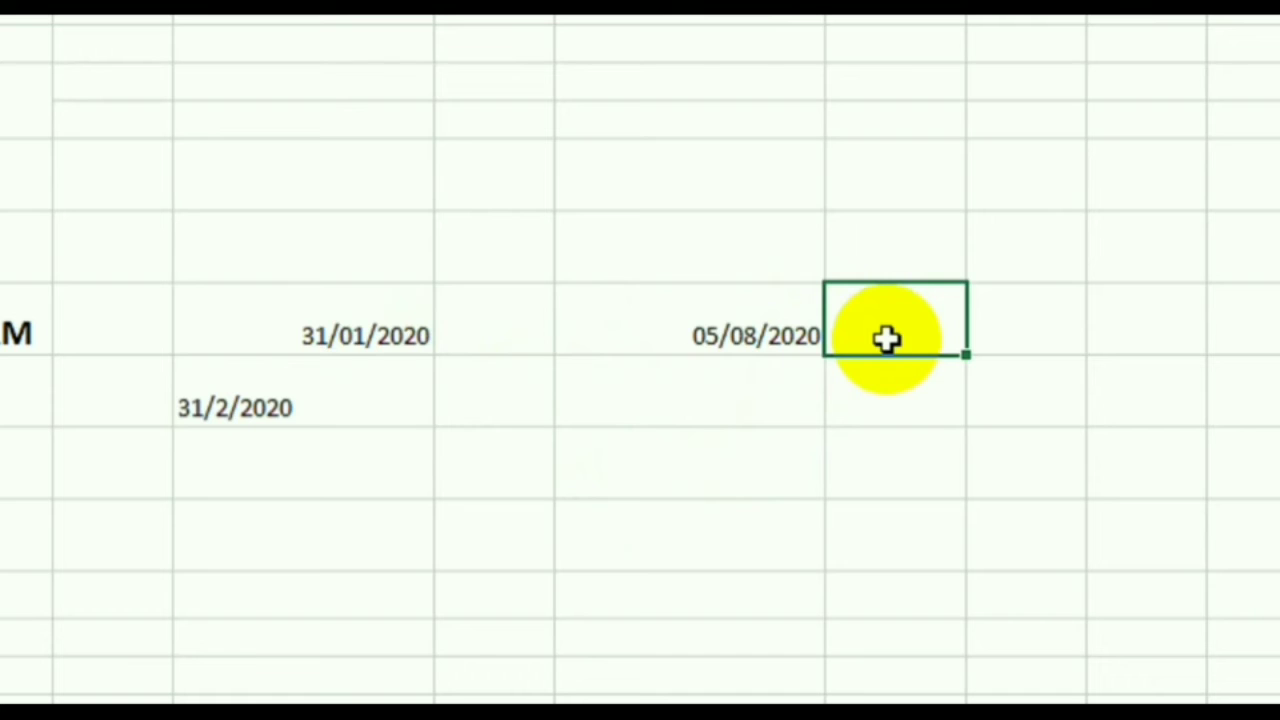
- Put 7 in G8 and the formula =G8+F8 in H8, giving 12/08/2020
double_click(887, 340)
text(7)
key(Tab)
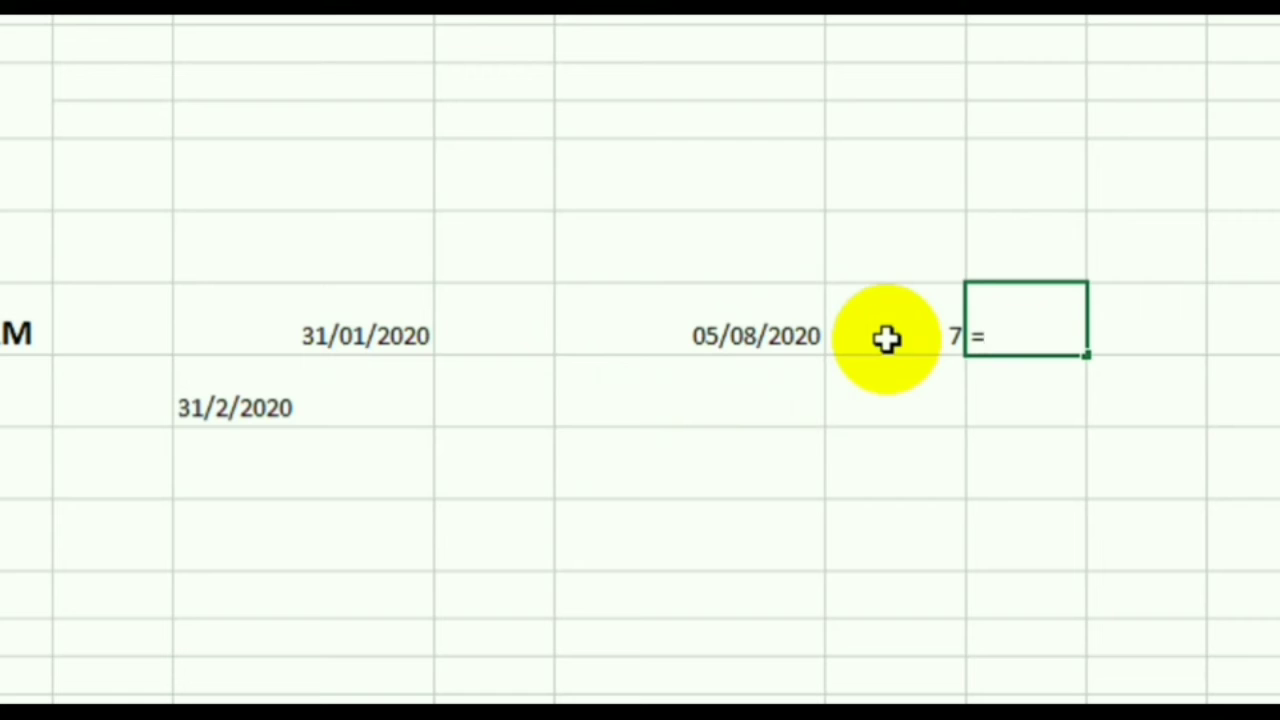
text(=)
click(887, 340)
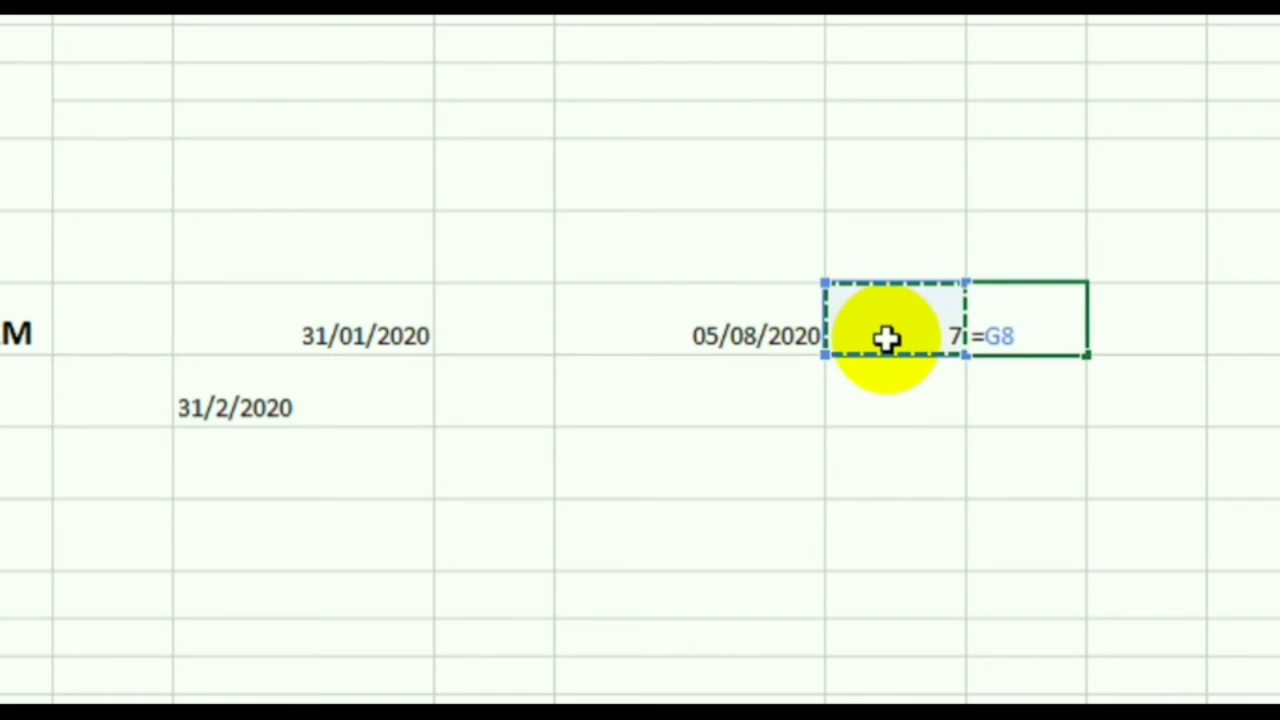
text(+)
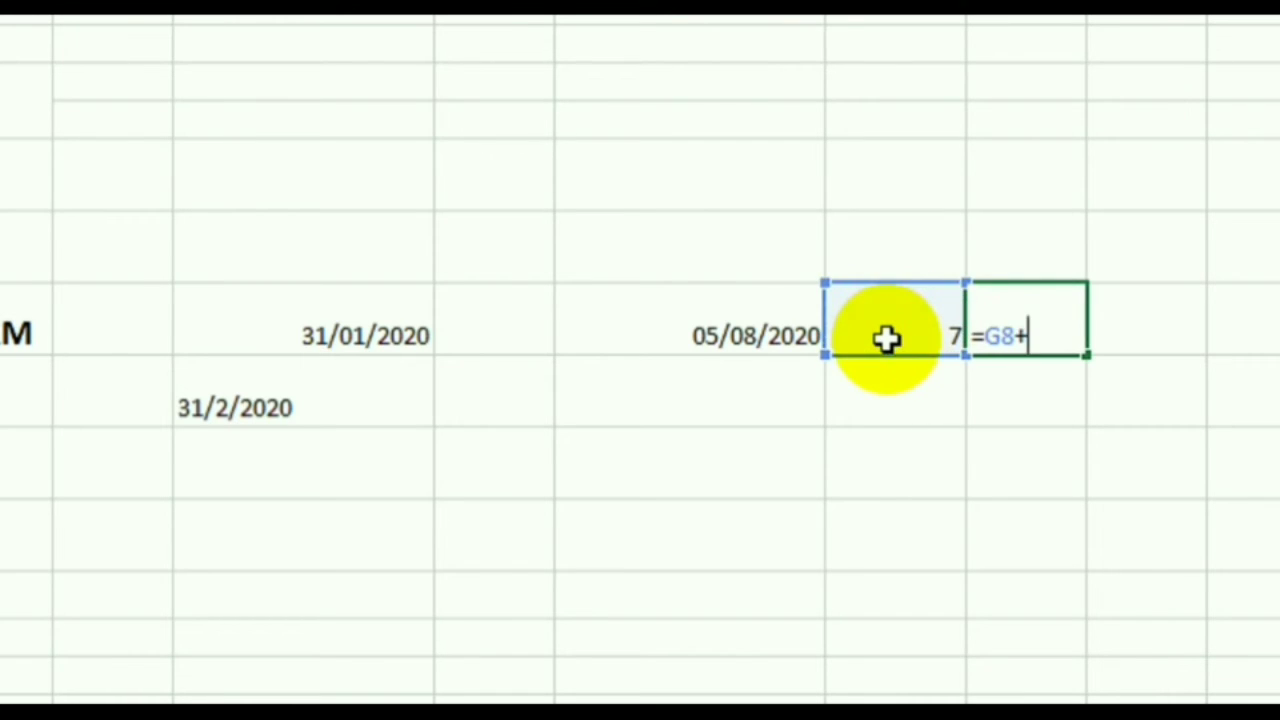
click(709, 334)
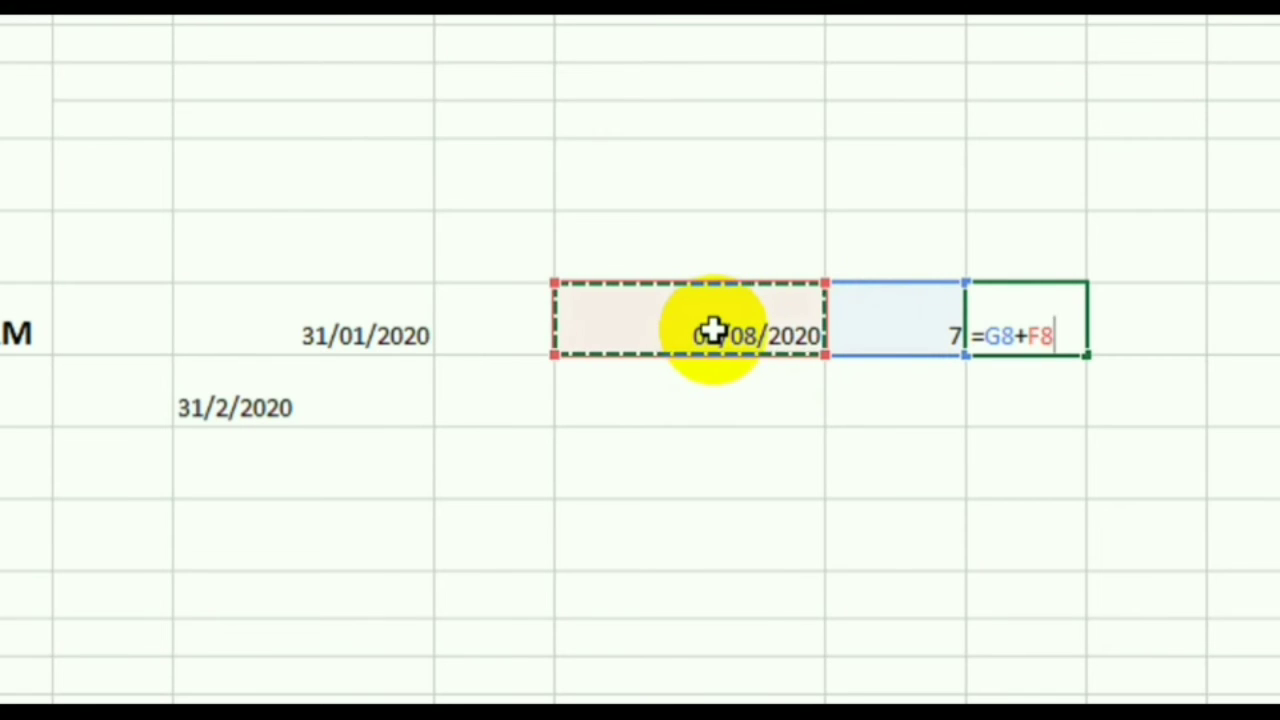
key(Return)
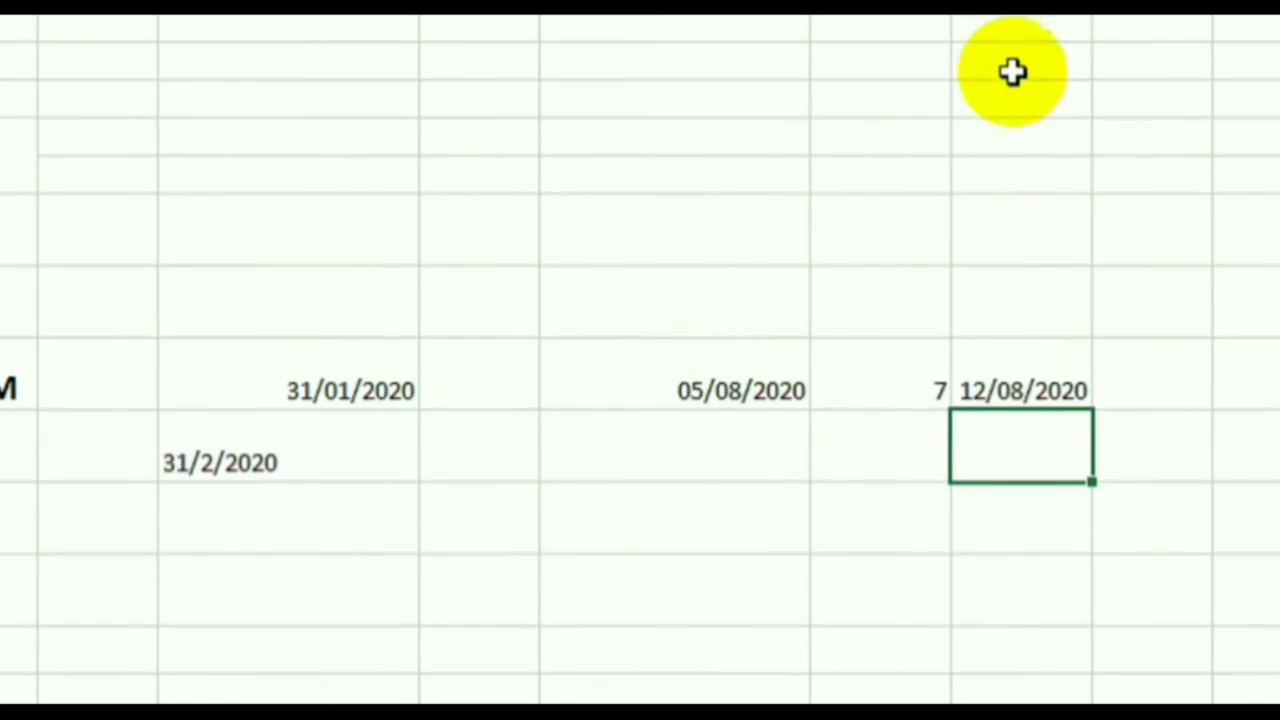
- Widen column H so 12/08/2020 displays fully
drag(1001, 118, 1152, 120)
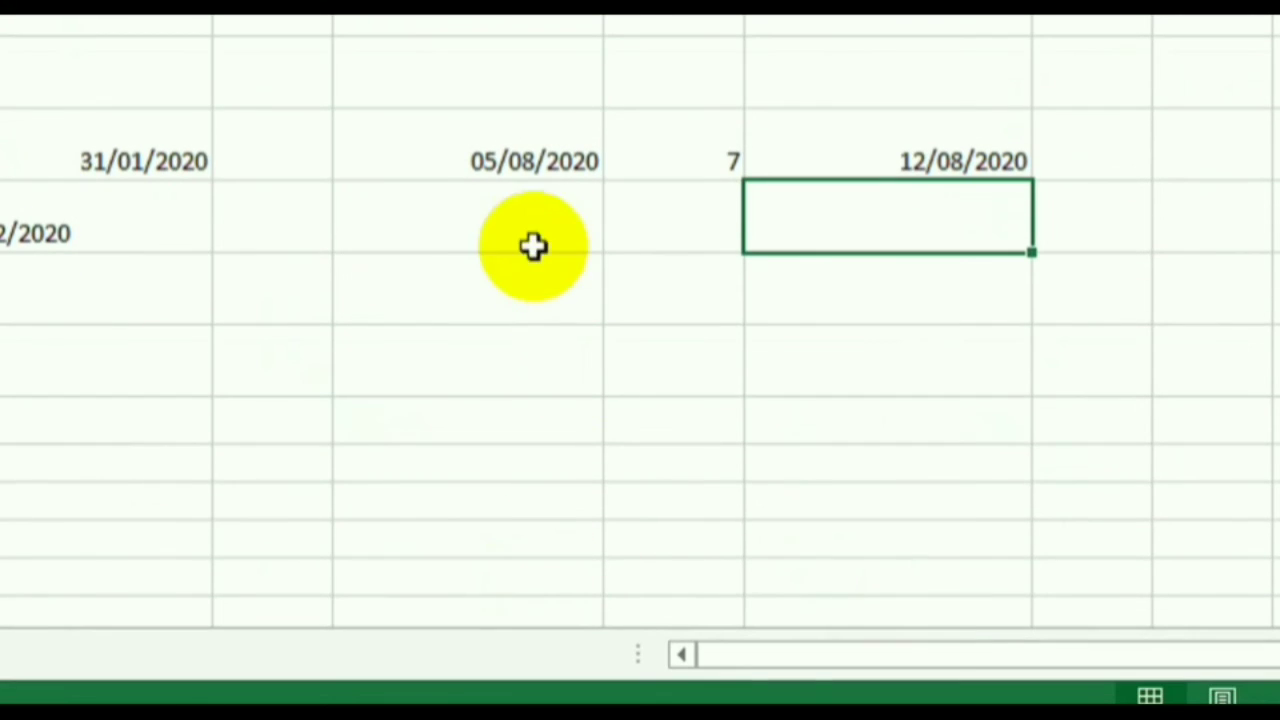
click(891, 167)
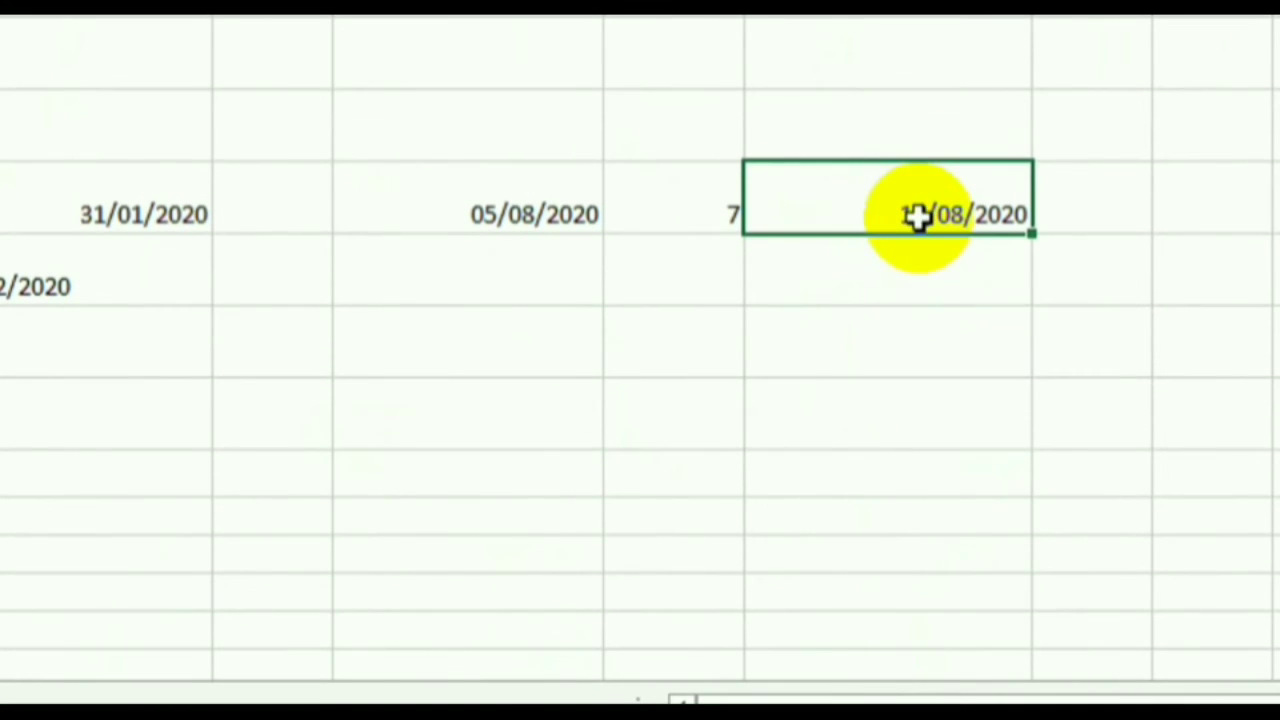
click(328, 242)
click(202, 274)
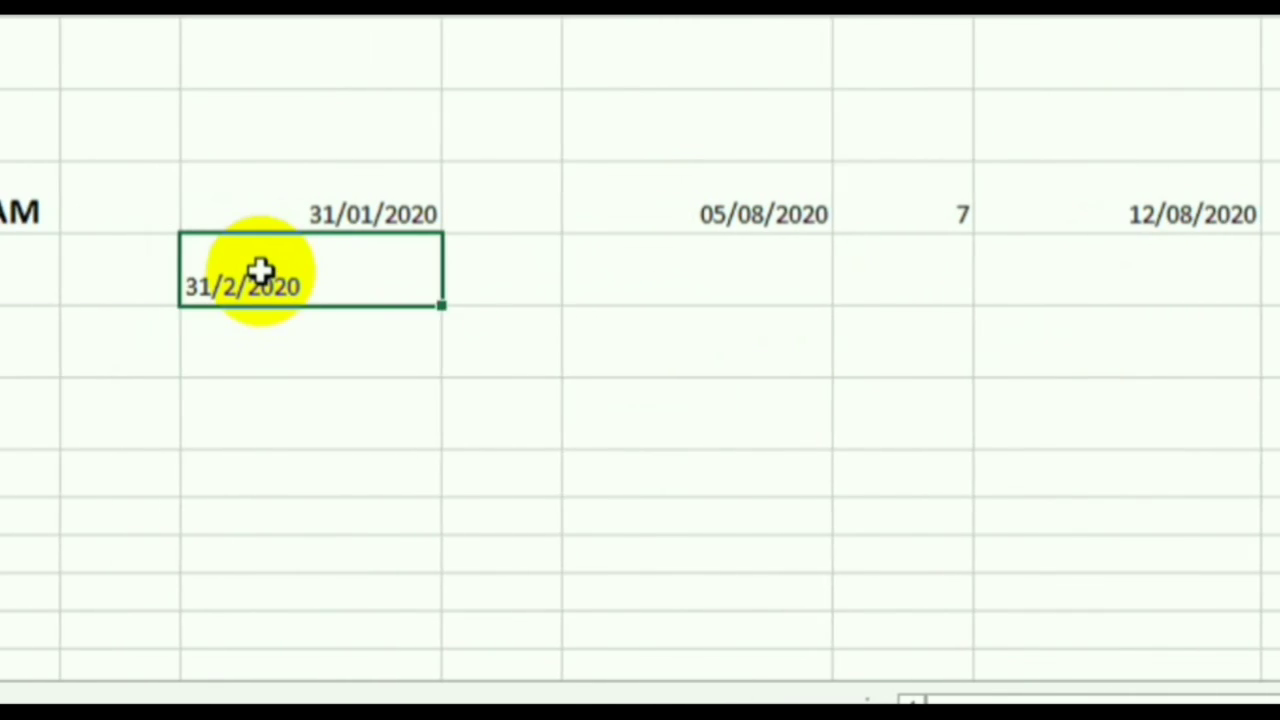
- Put 7 in E9 and =E9+D9 in F9, producing #VALUE! from 31/2/2020
double_click(546, 290)
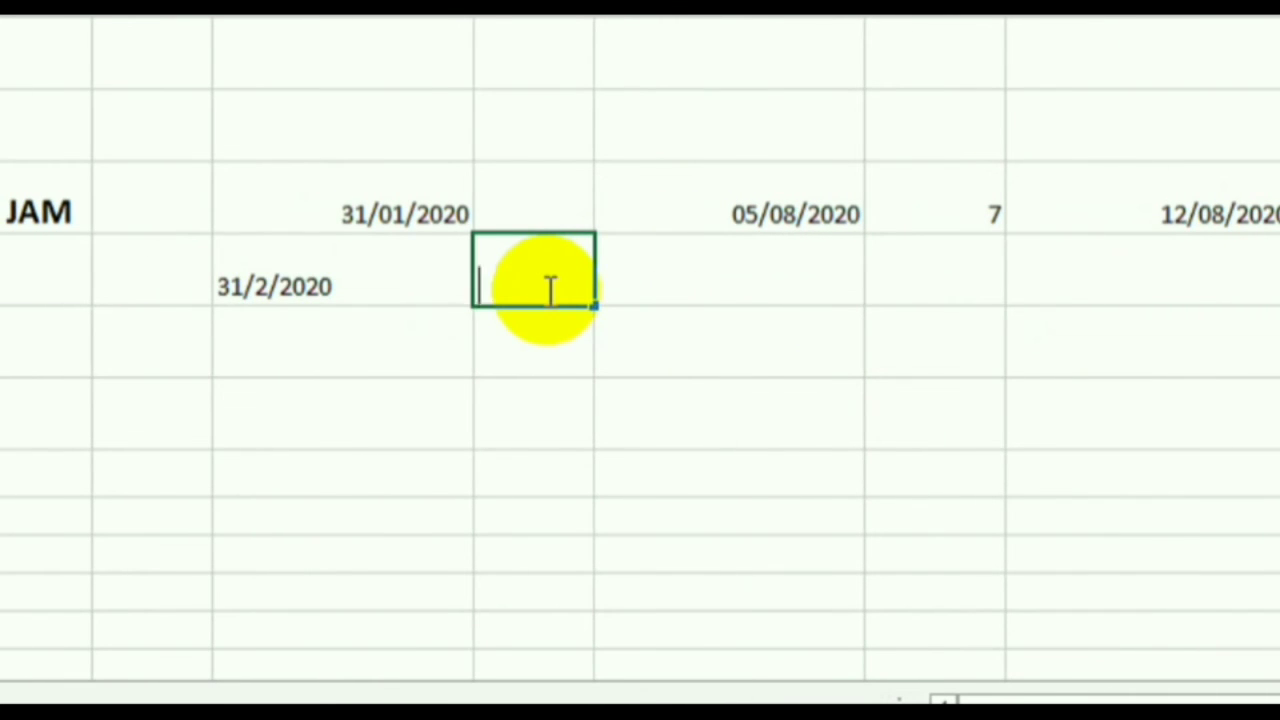
text(7)
key(Tab)
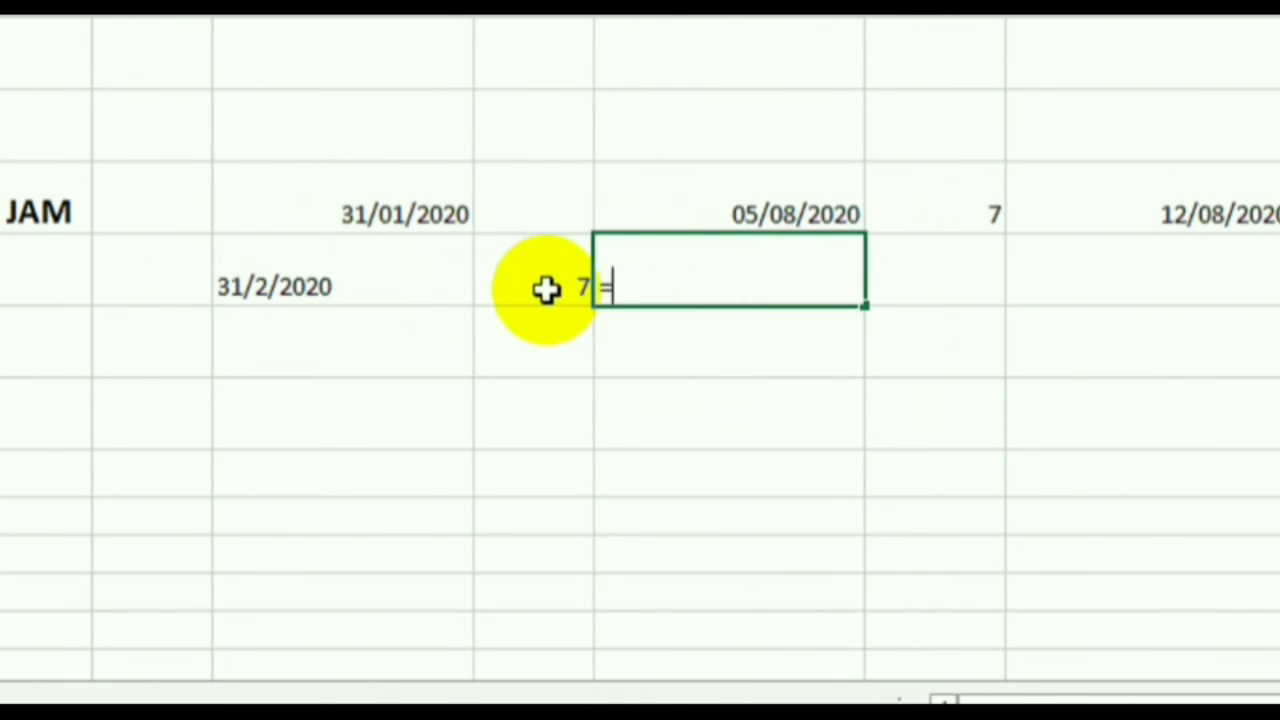
text(=)
click(570, 287)
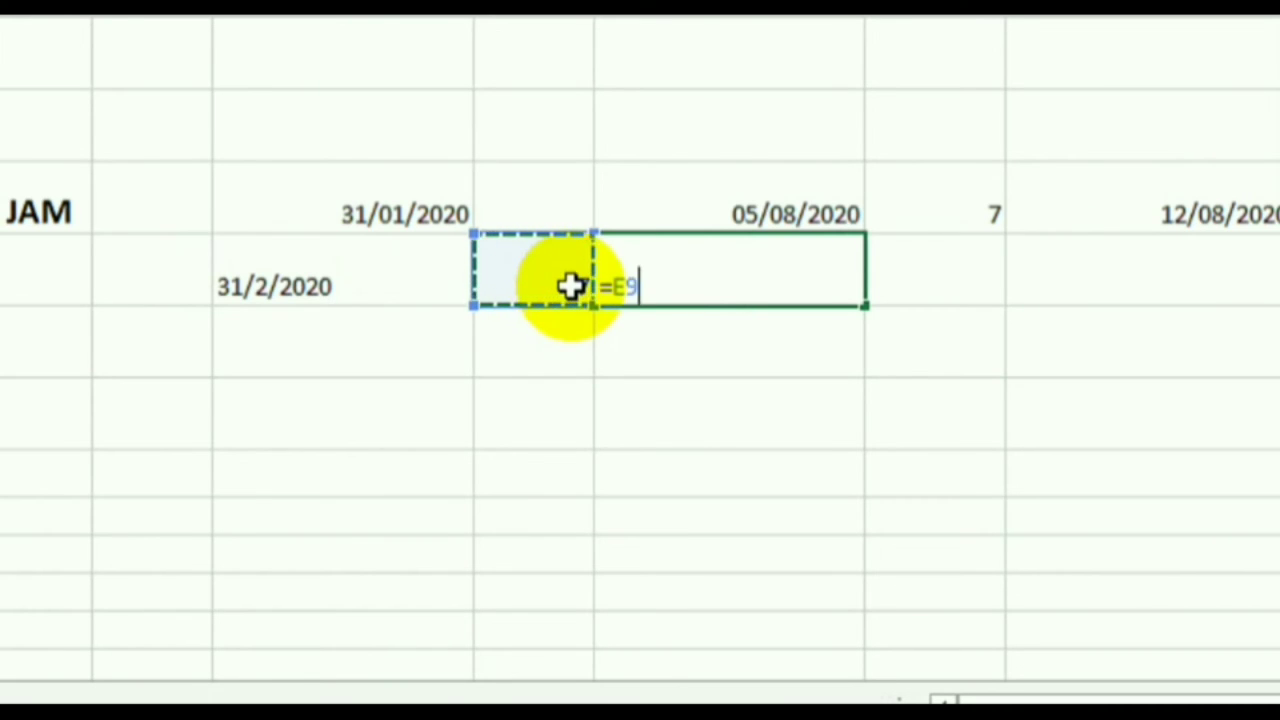
text(+)
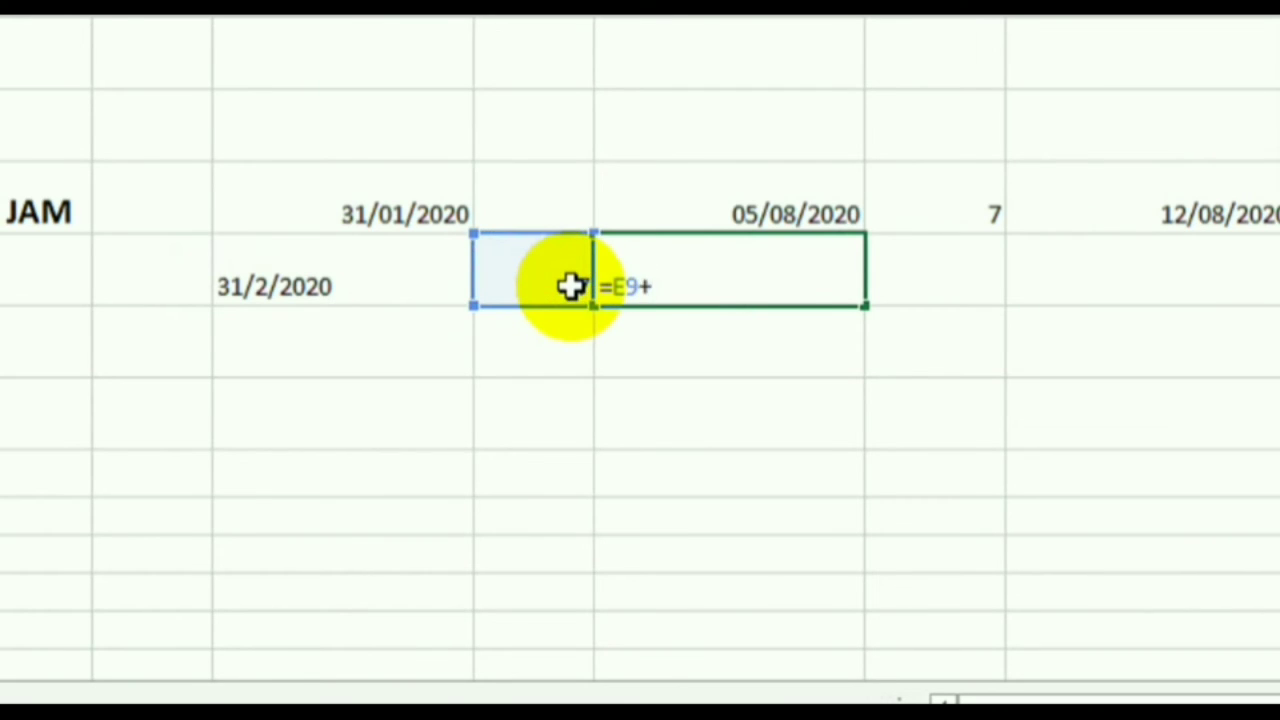
click(386, 289)
key(Return)
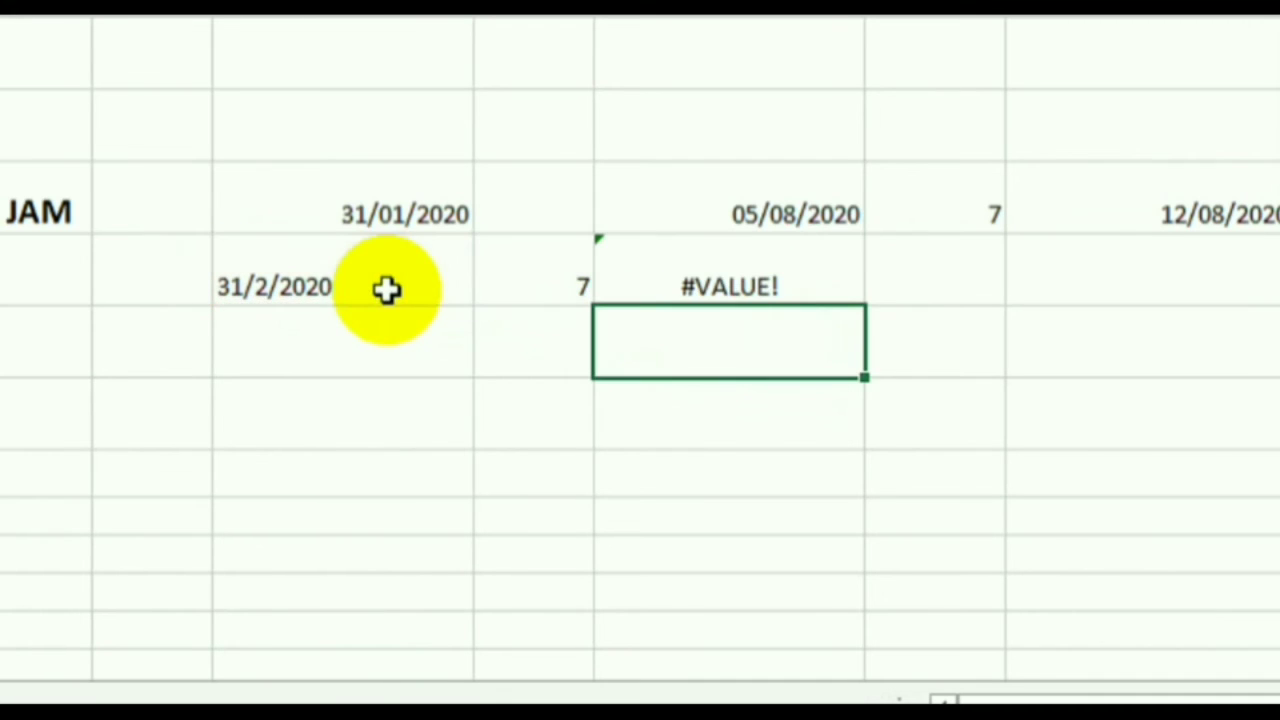
click(772, 282)
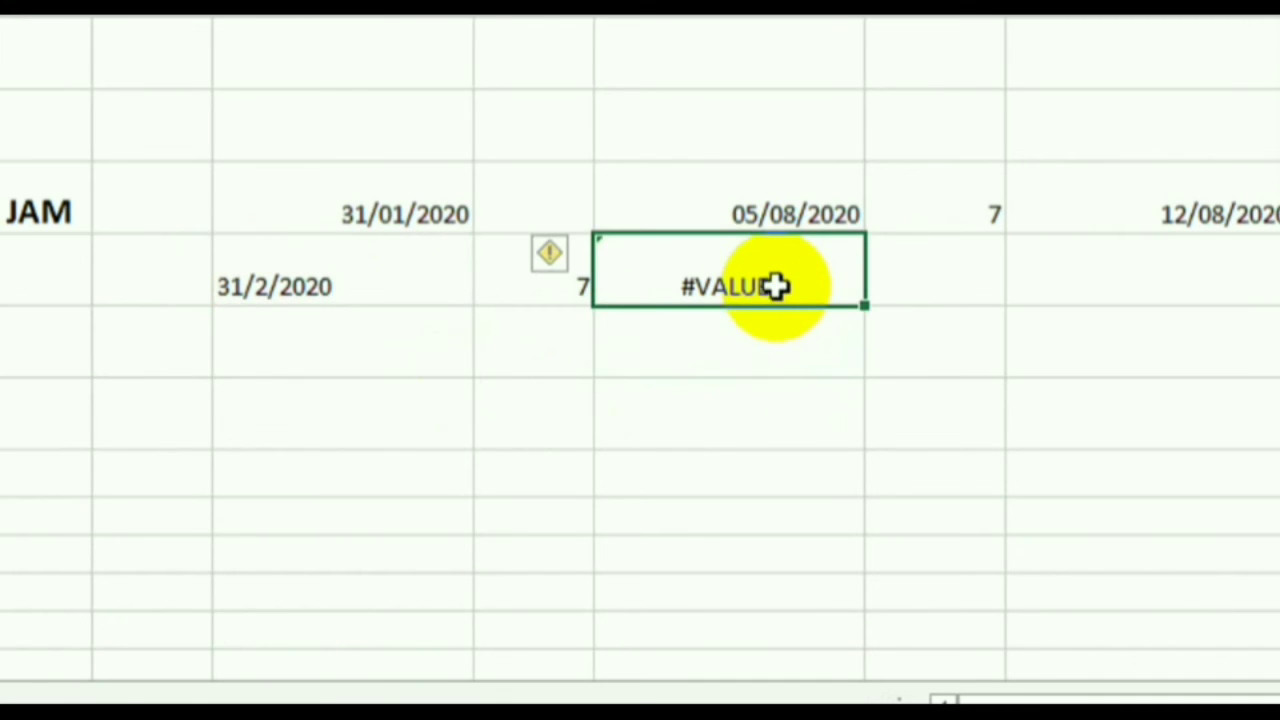
click(315, 290)
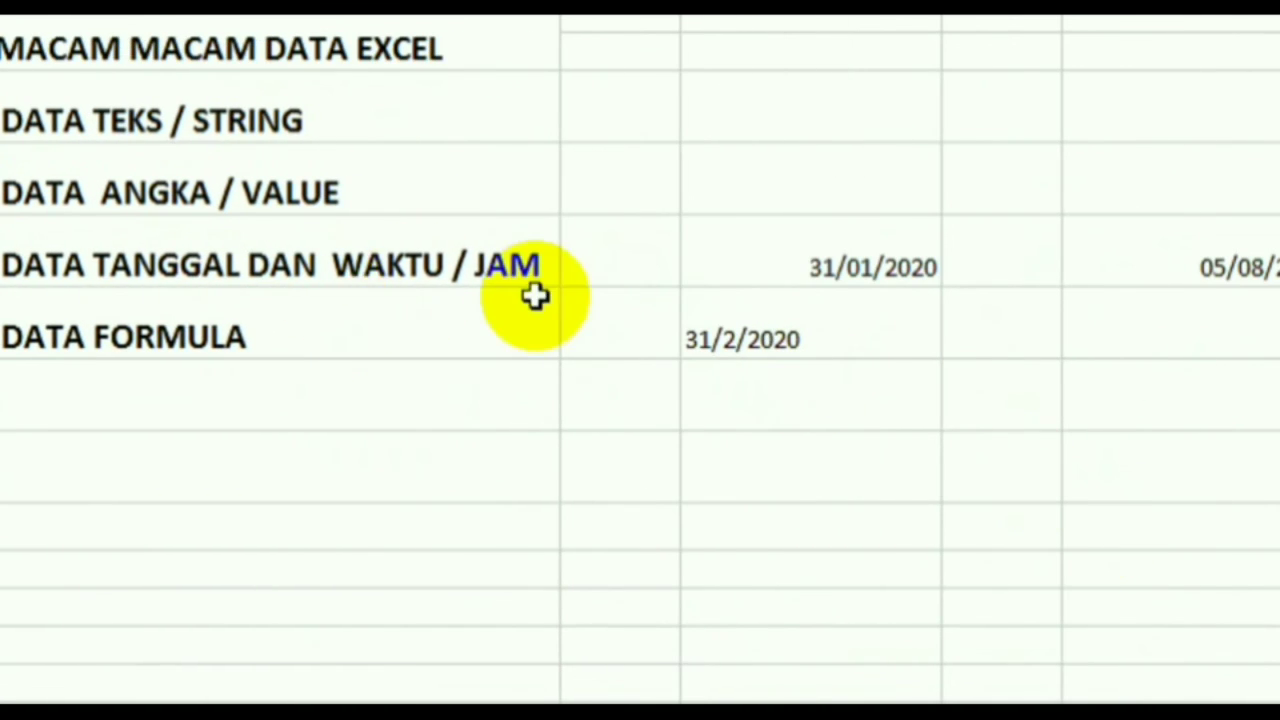
click(990, 440)
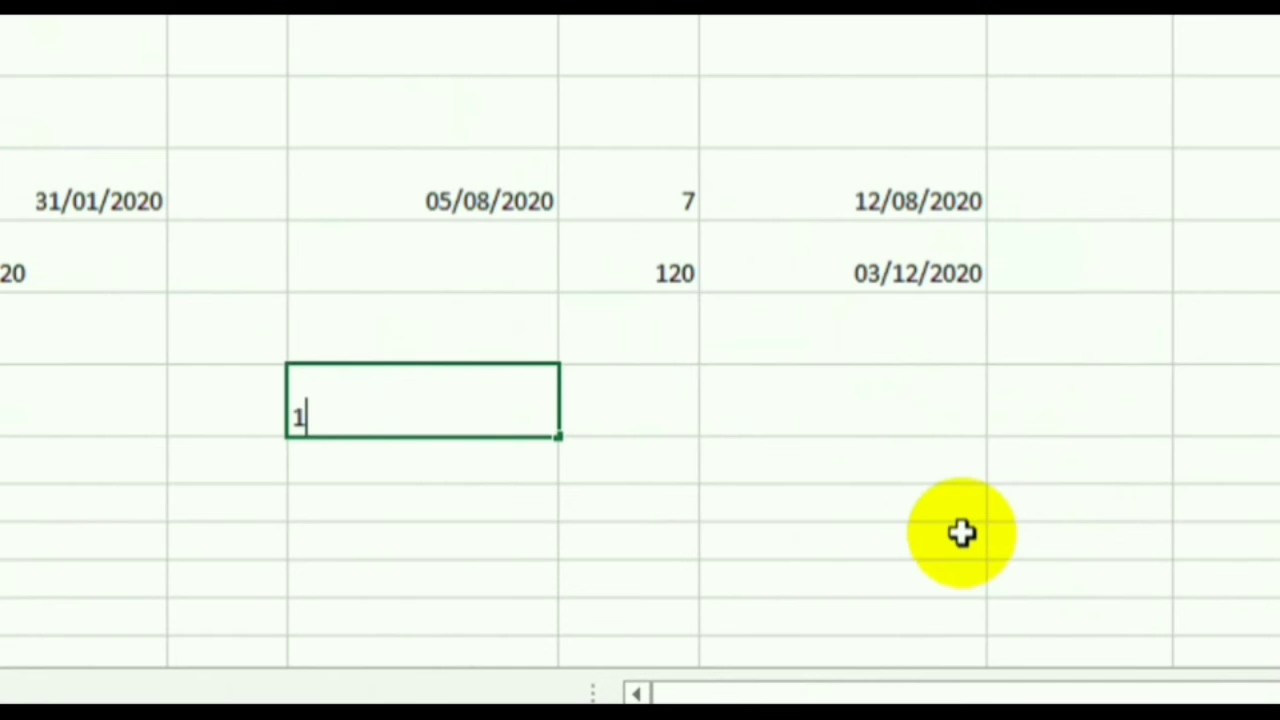
- Enter the time 12:45:10 under 05/08/2020 and check the cell
text(12:45:10)
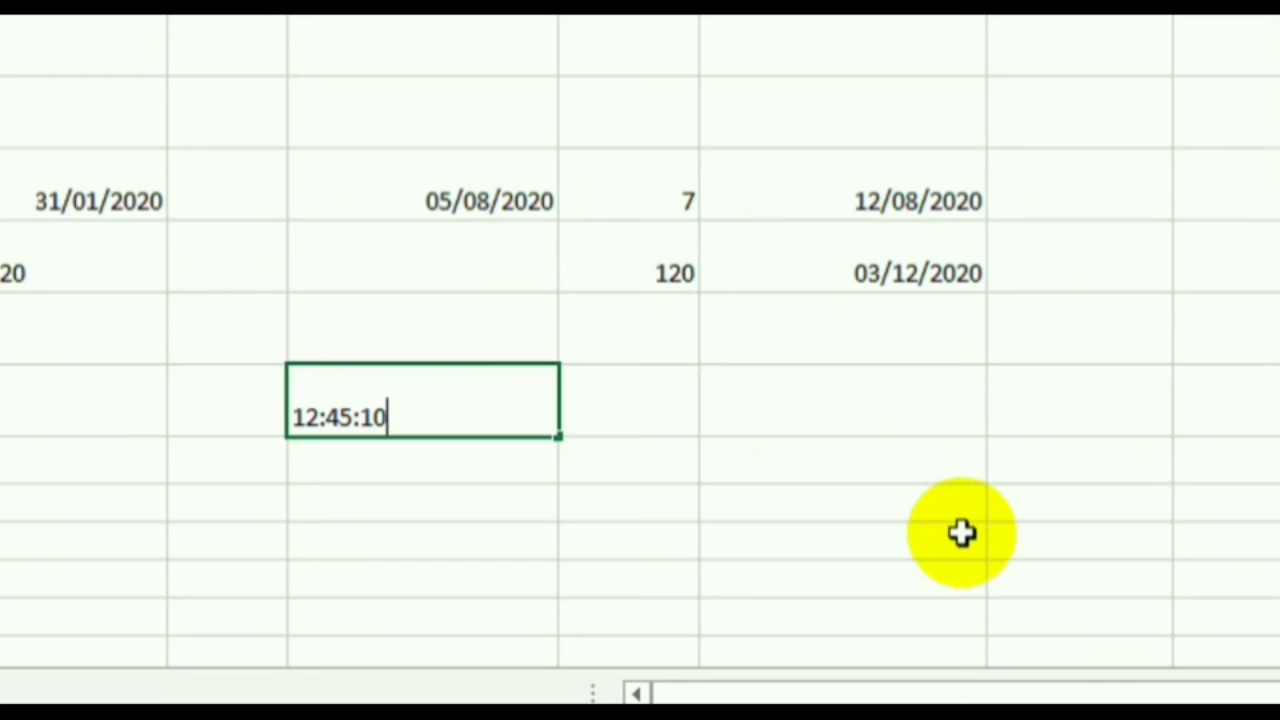
key(Return)
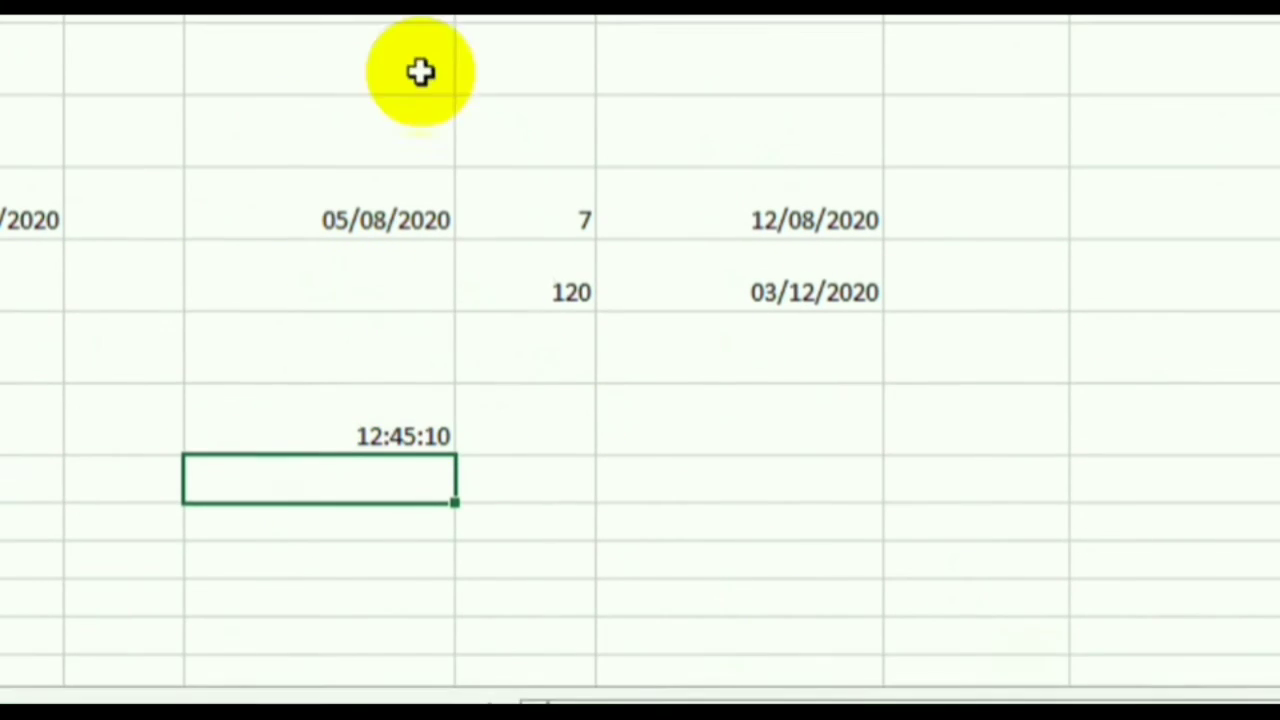
click(380, 443)
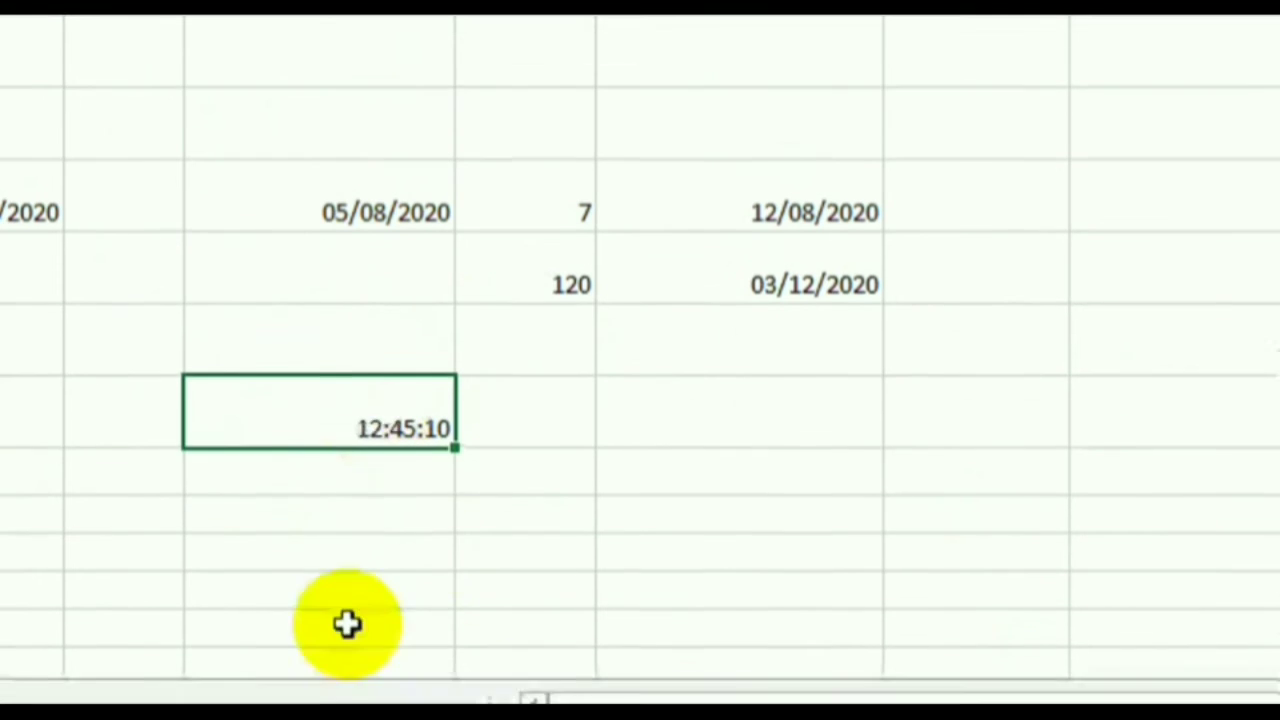
click(406, 475)
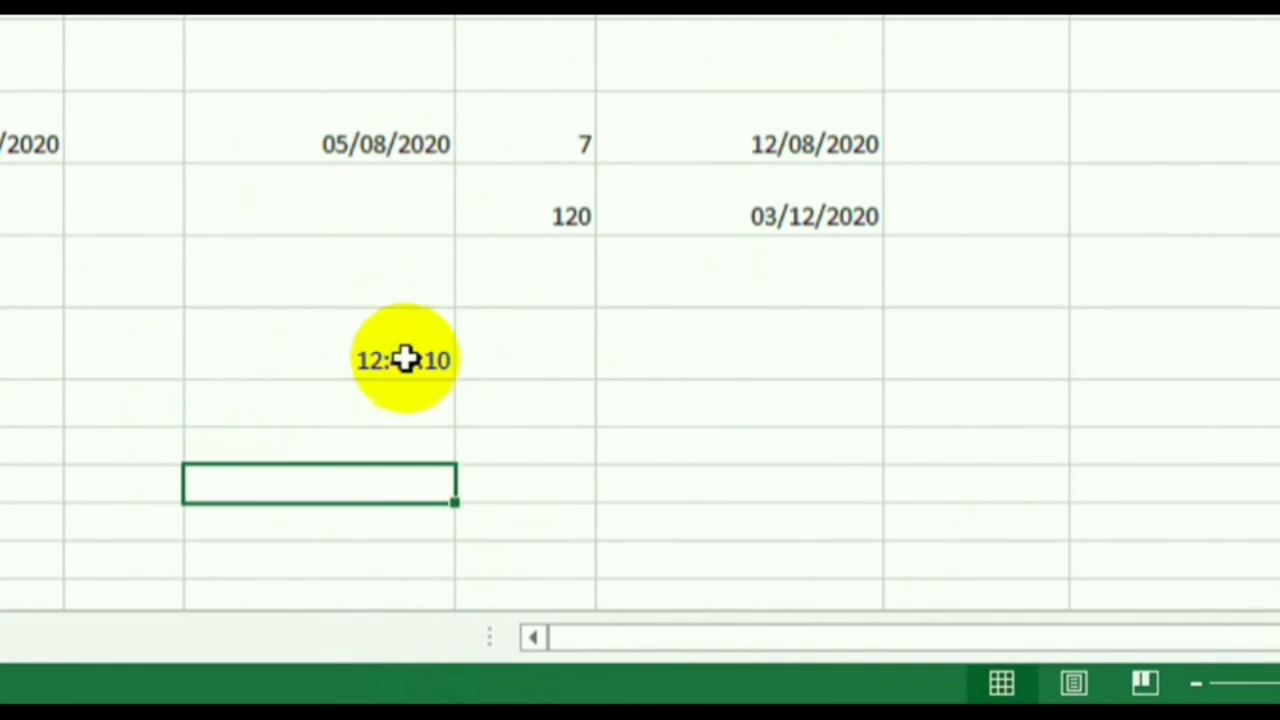
click(402, 340)
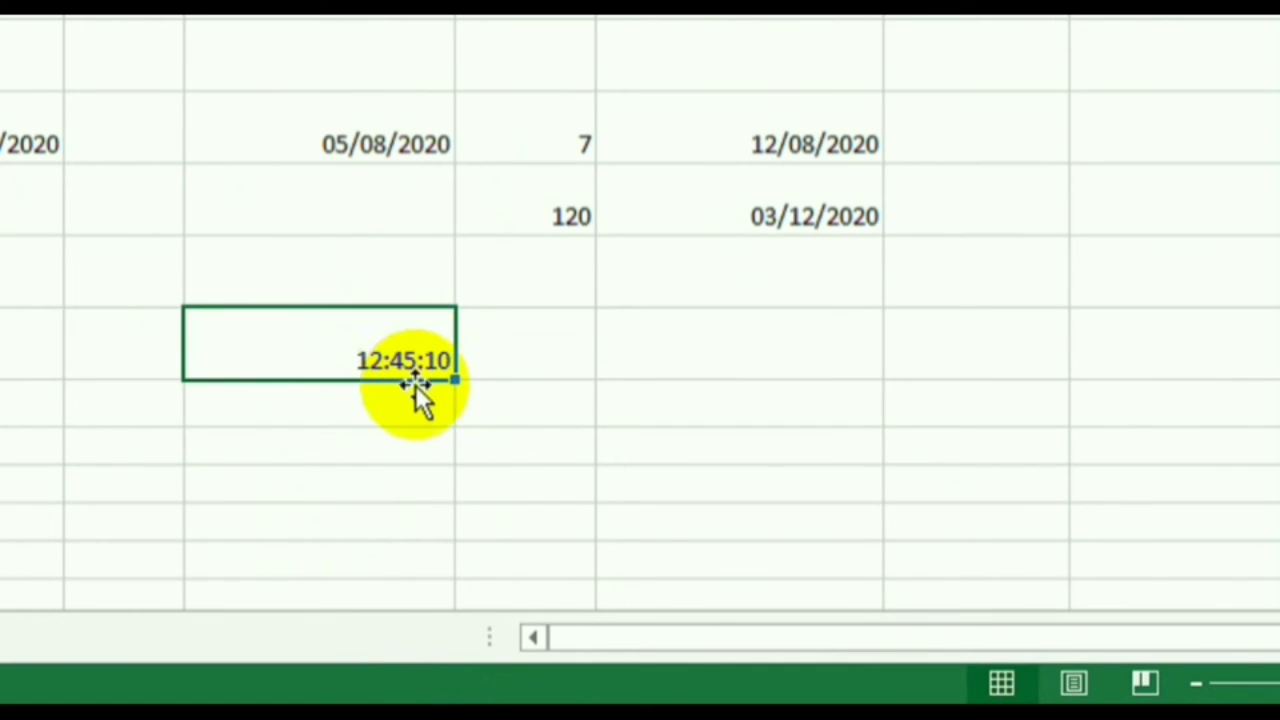
click(406, 451)
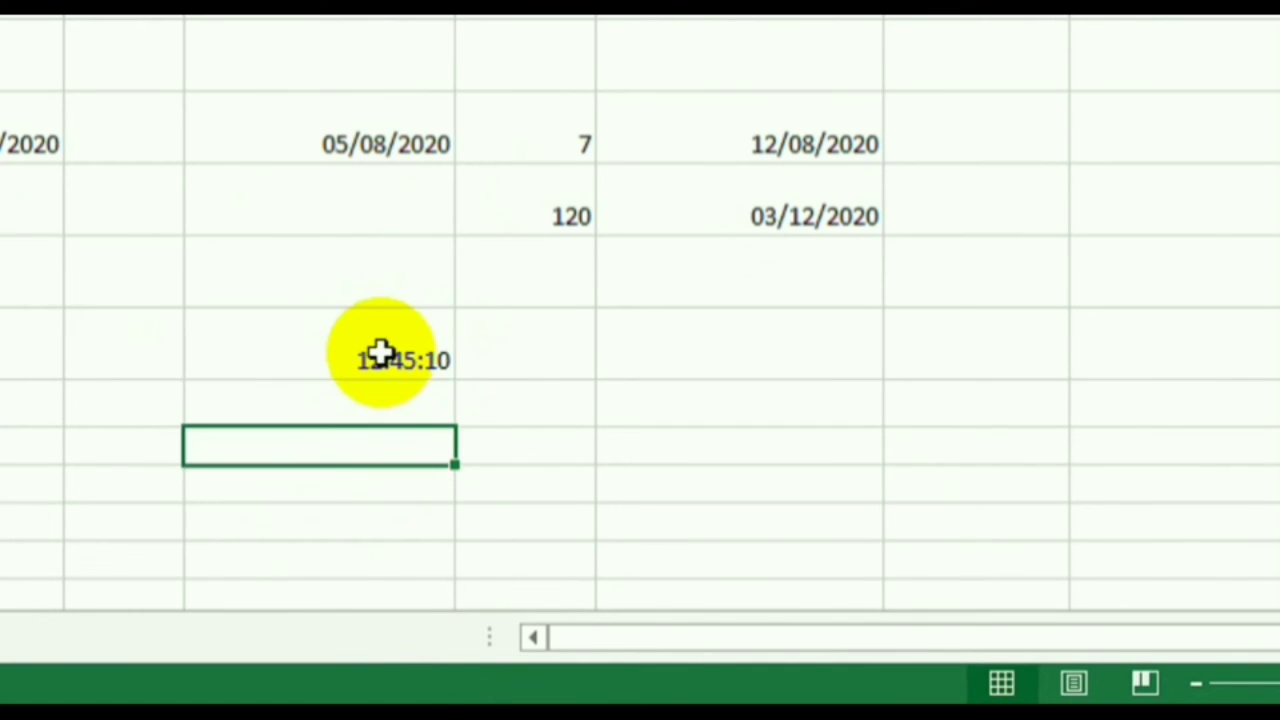
click(380, 357)
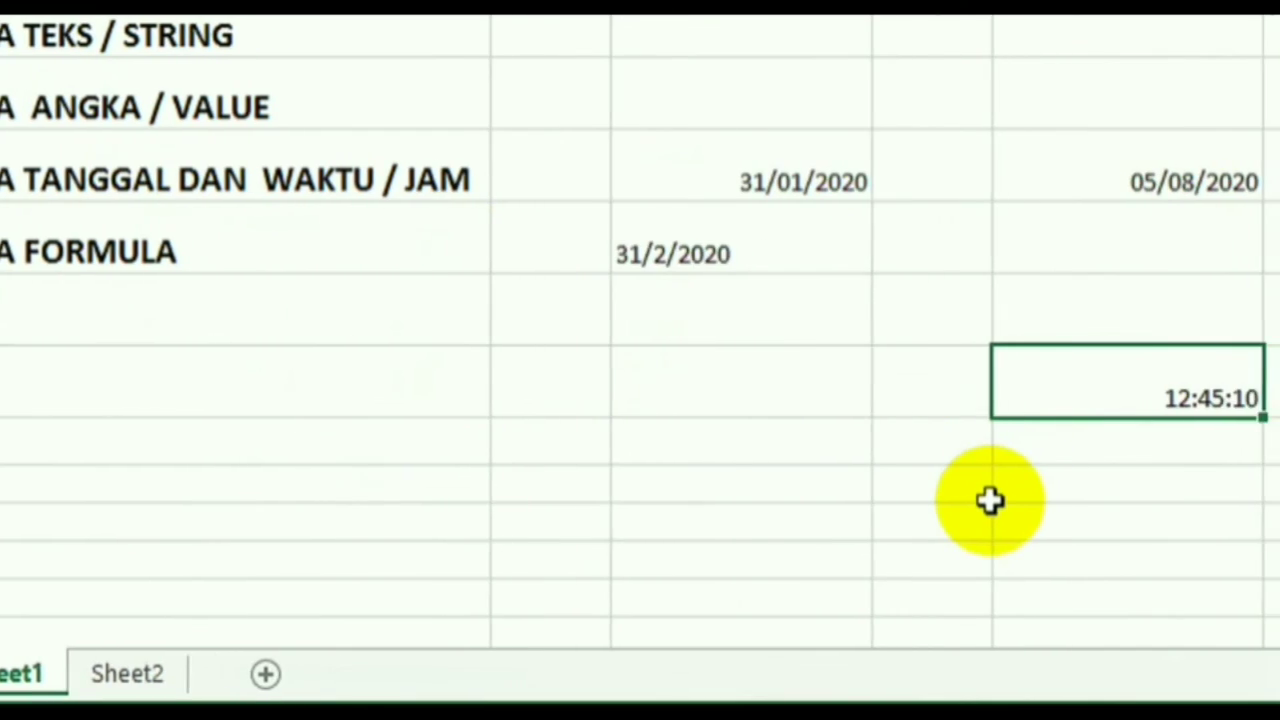
click(300, 378)
click(105, 245)
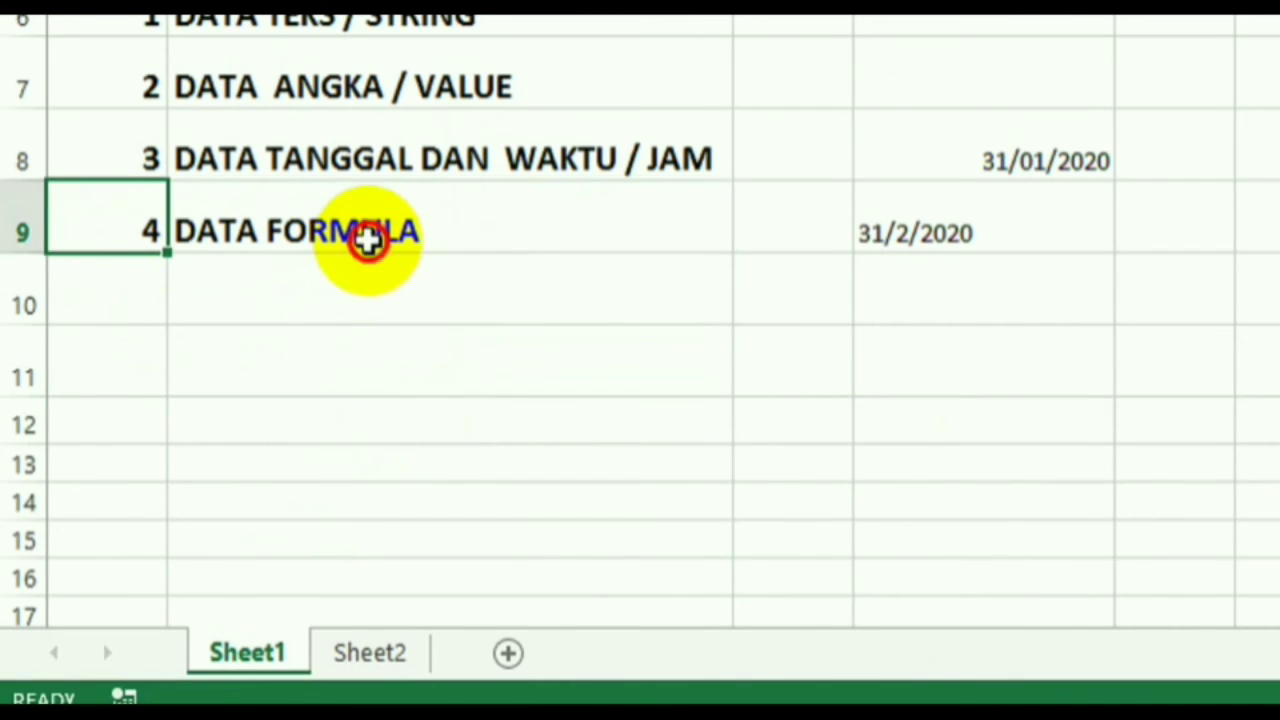
click(366, 243)
click(395, 490)
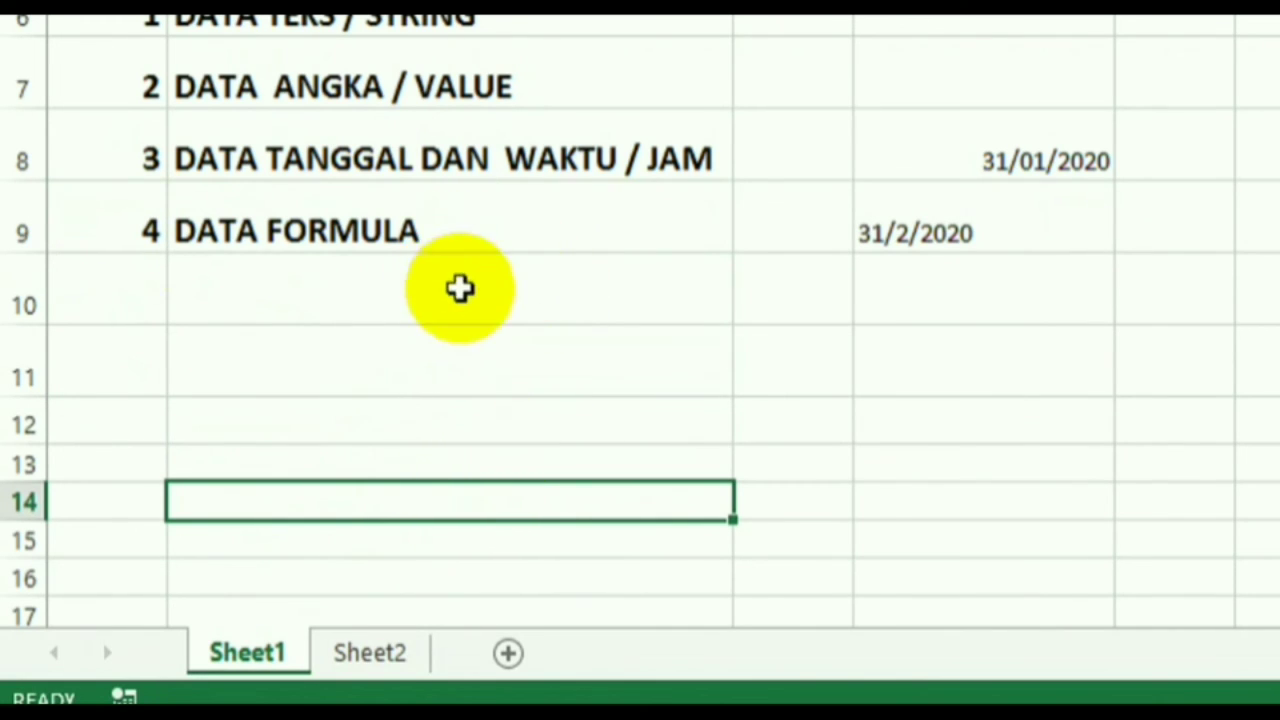
click(462, 298)
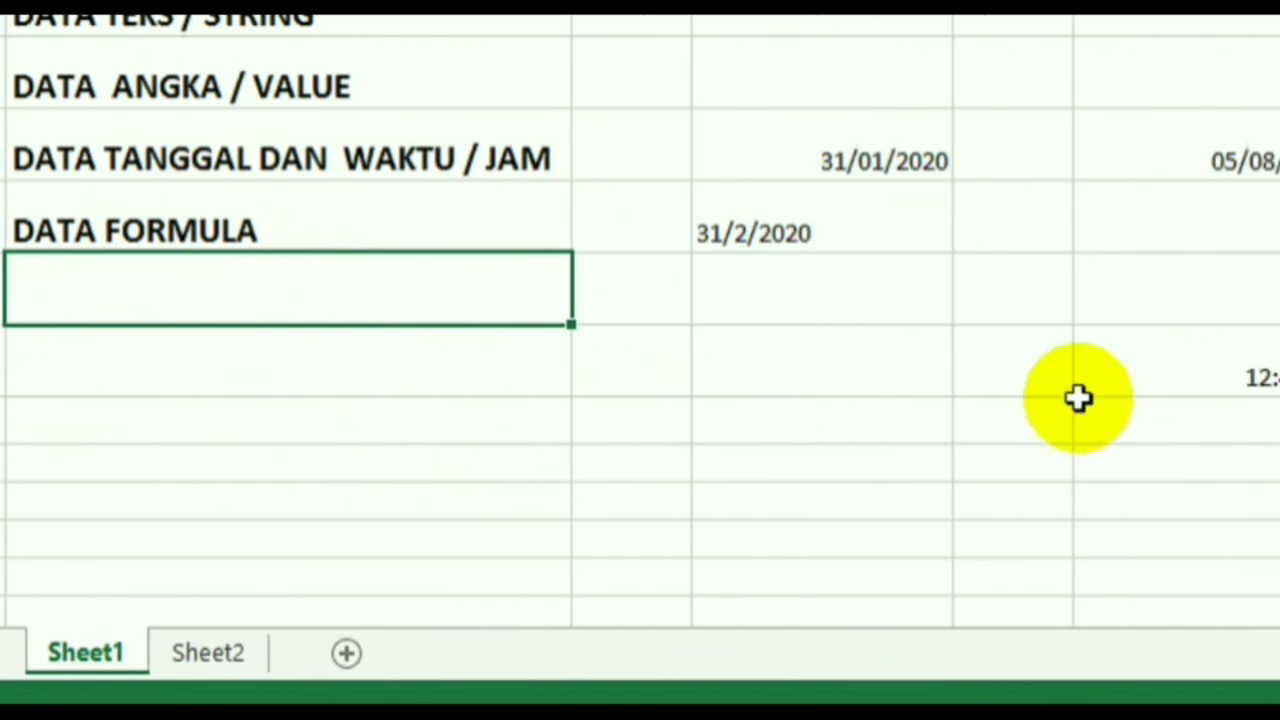
click(812, 406)
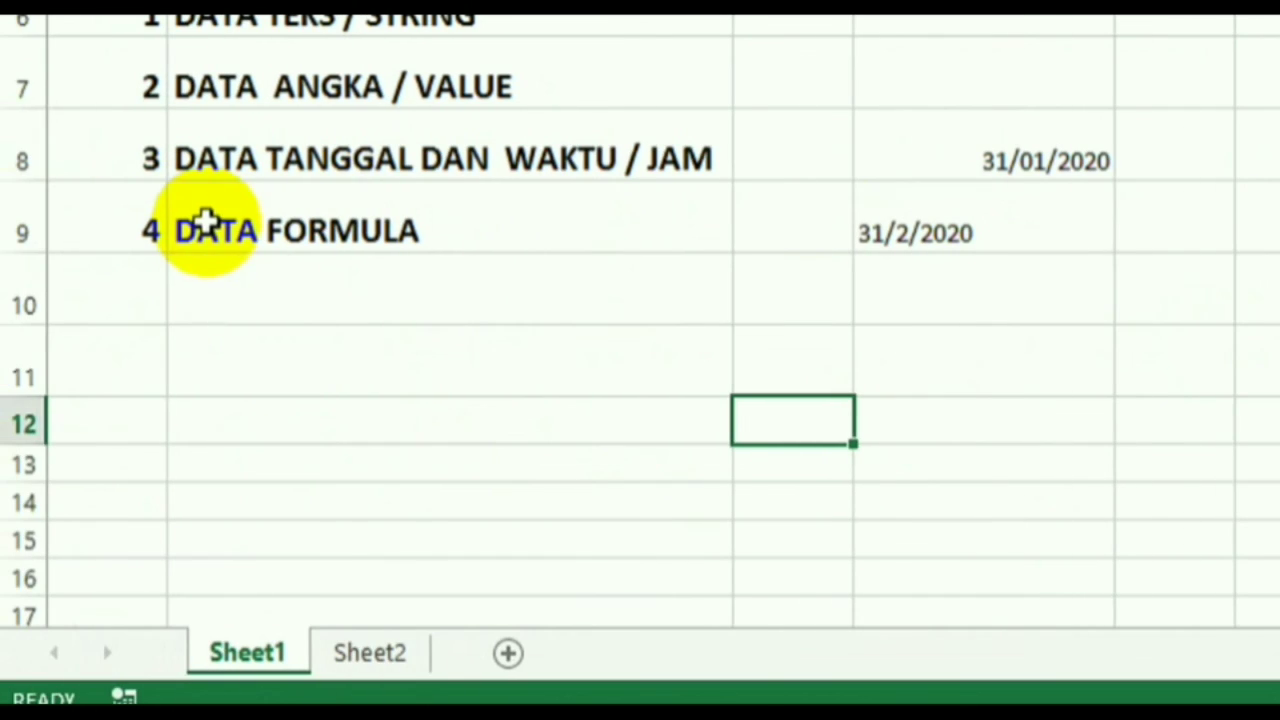
click(115, 355)
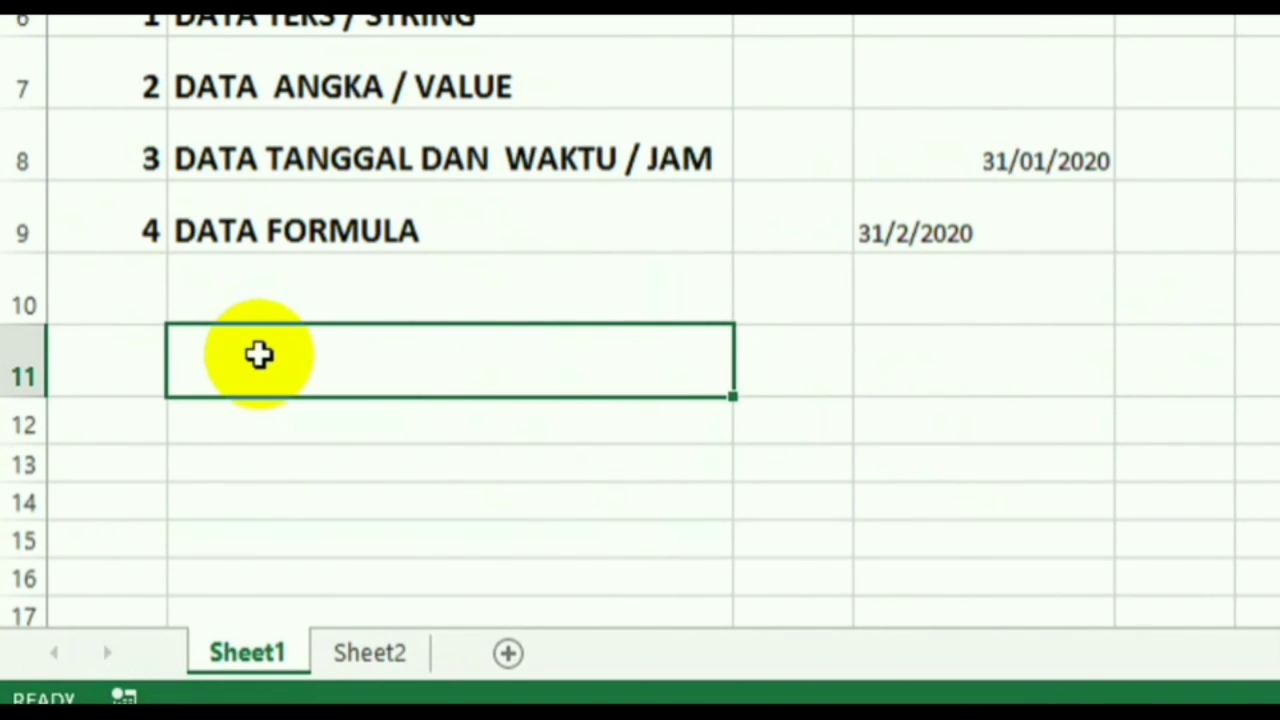
click(518, 423)
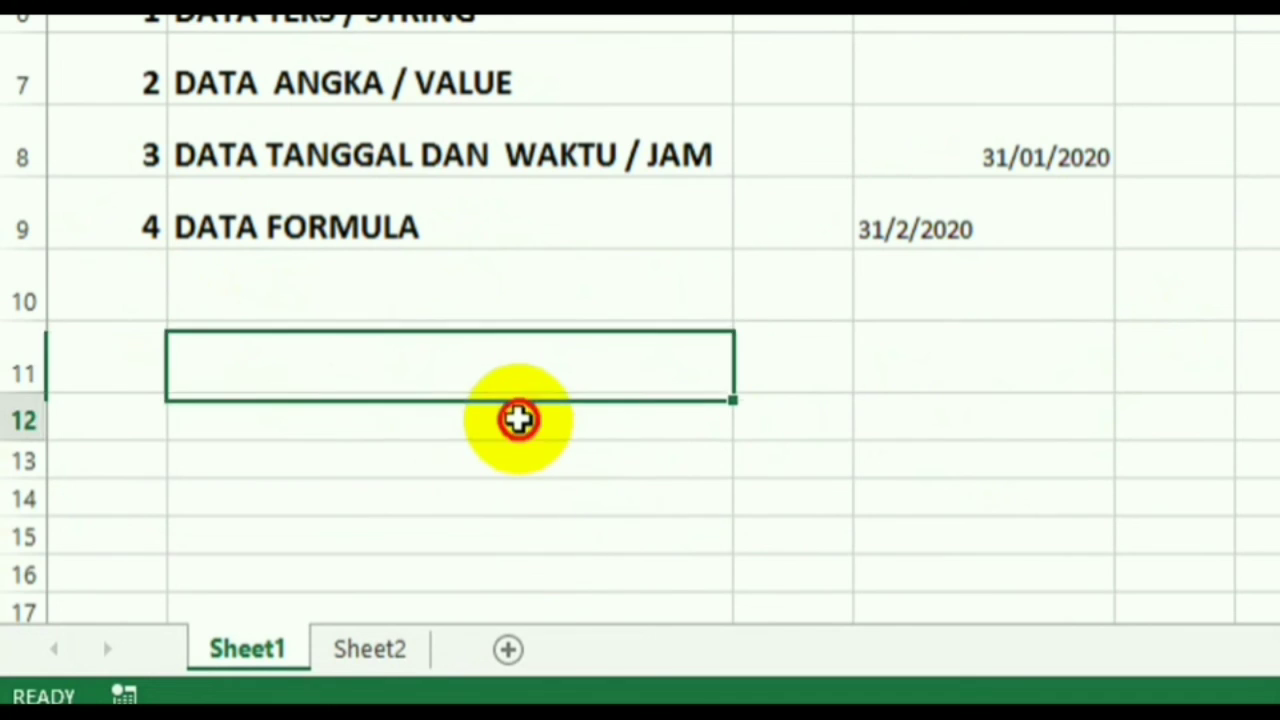
click(499, 368)
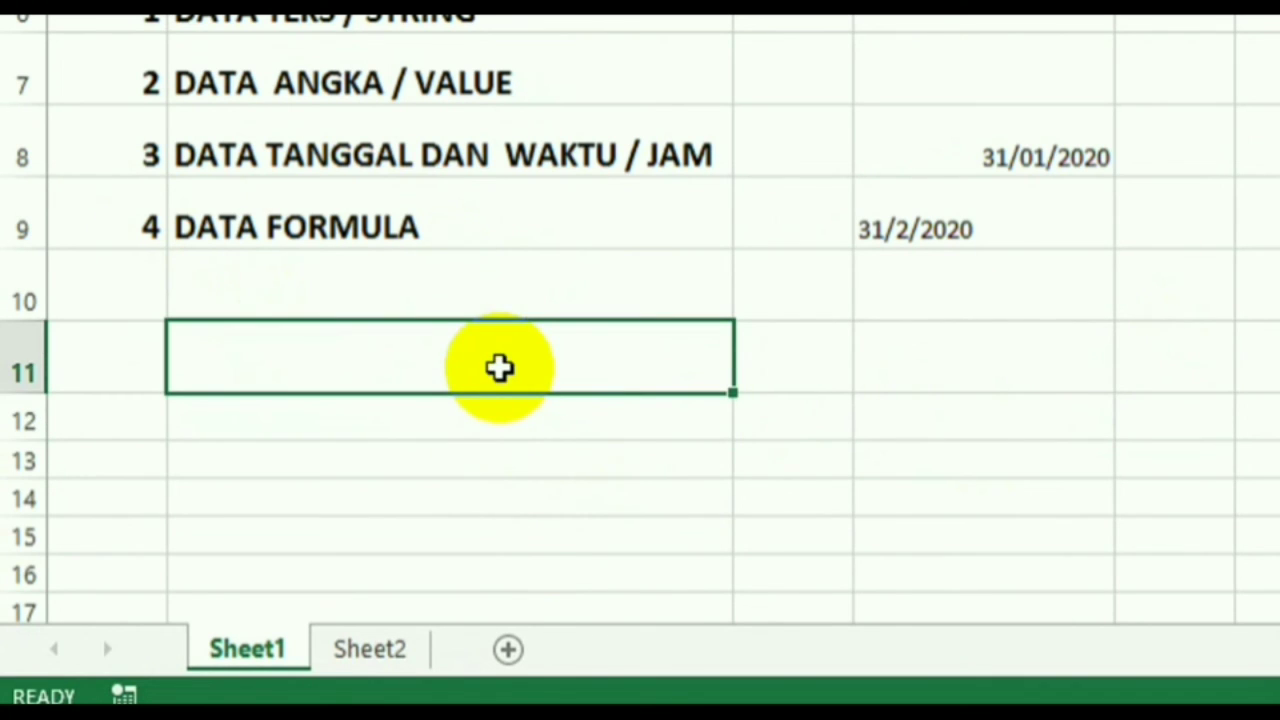
- Enter the label HARGA in B11 with the price 100000 below it in B12
text(HA)
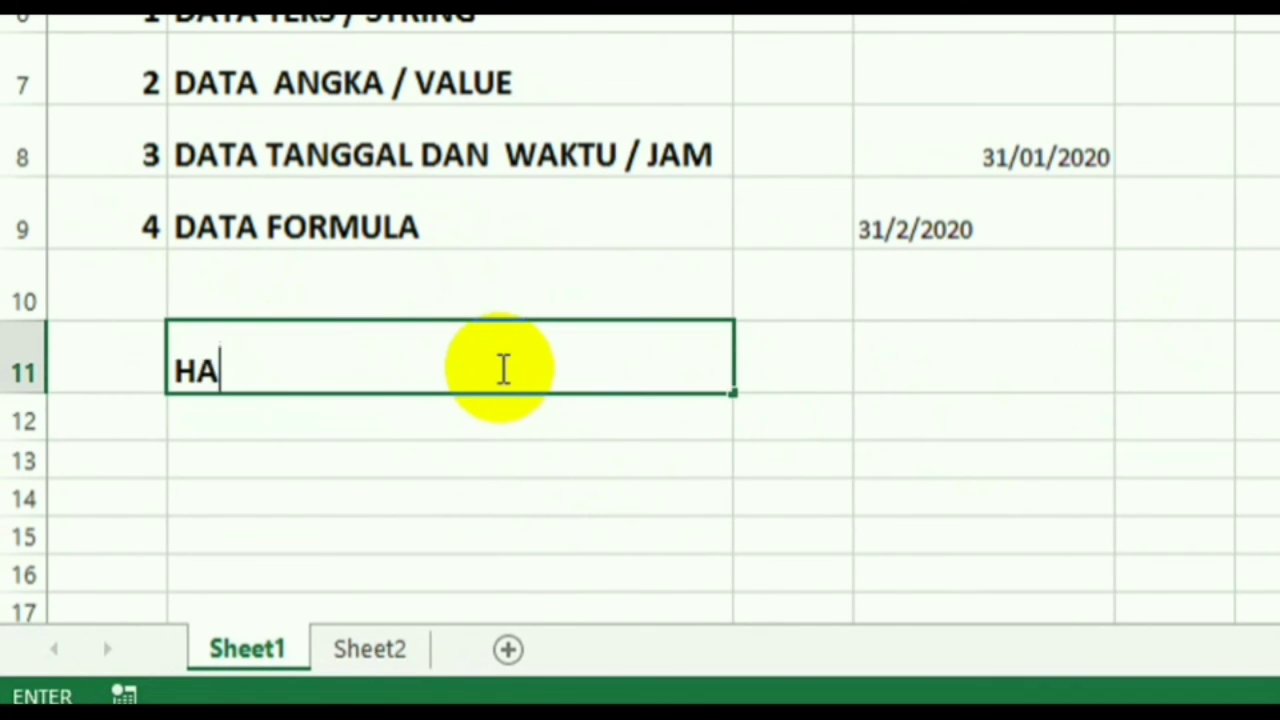
text(RGA)
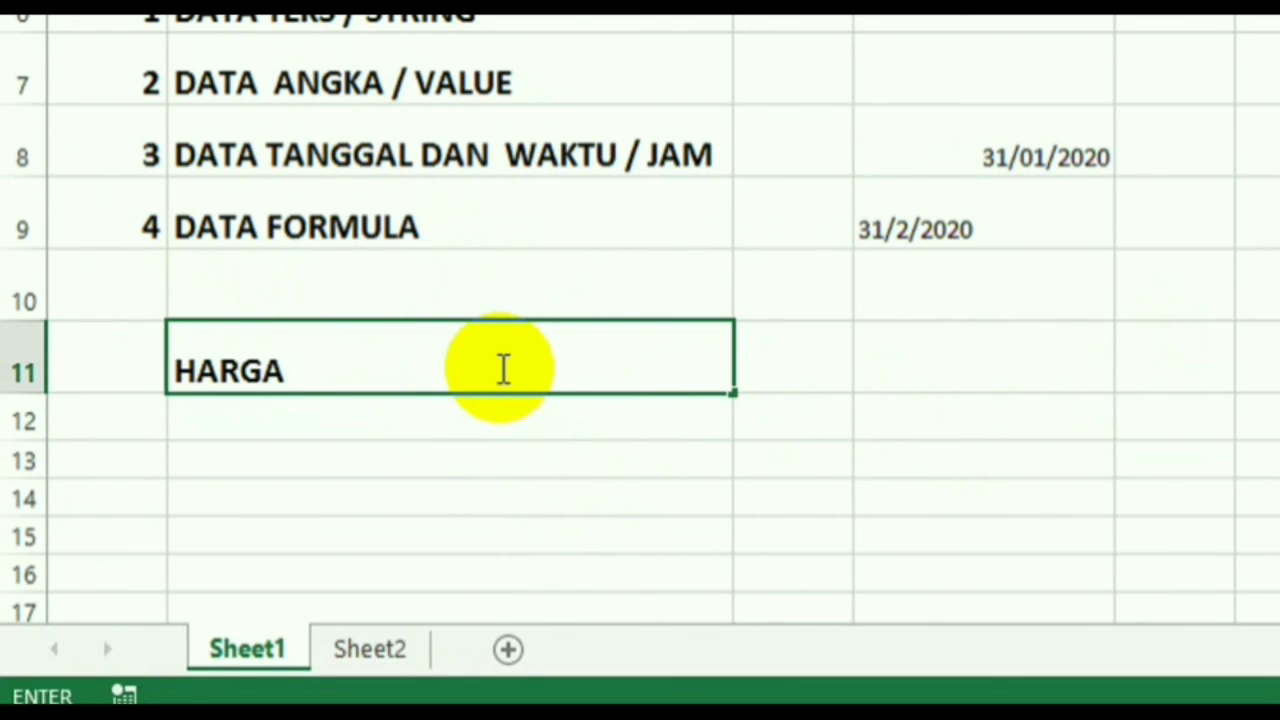
key(Return)
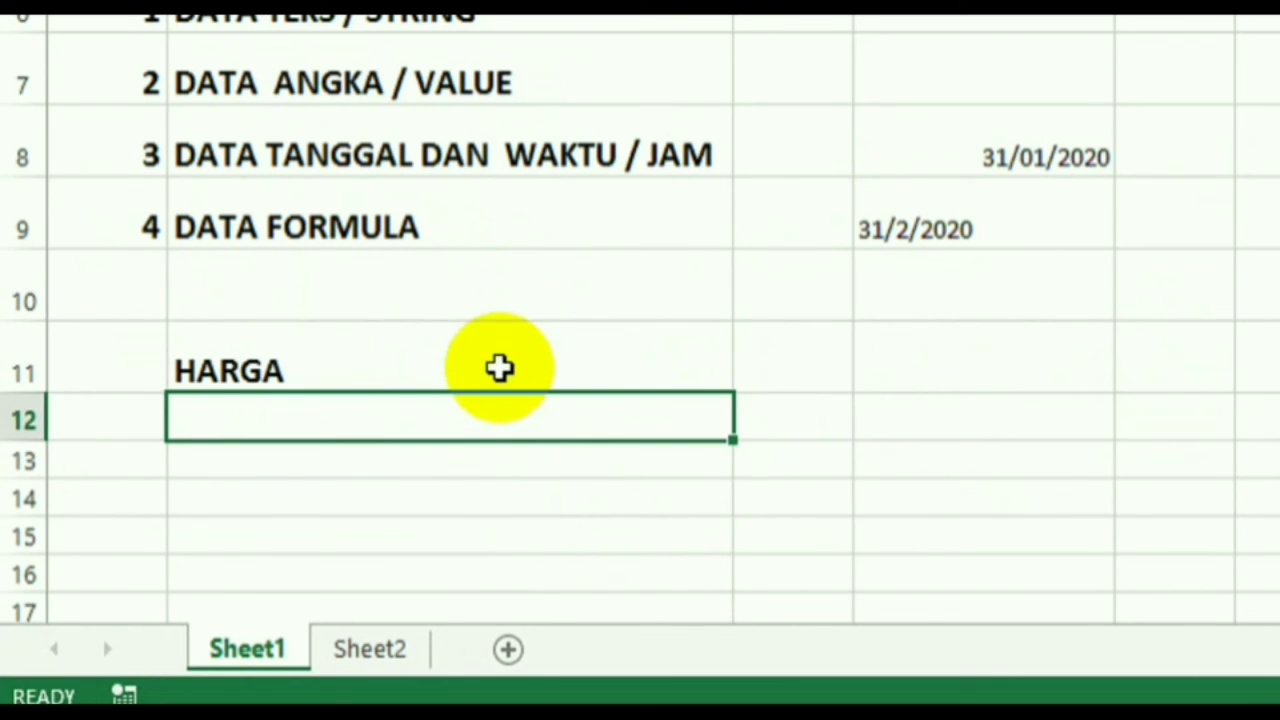
text(10000)
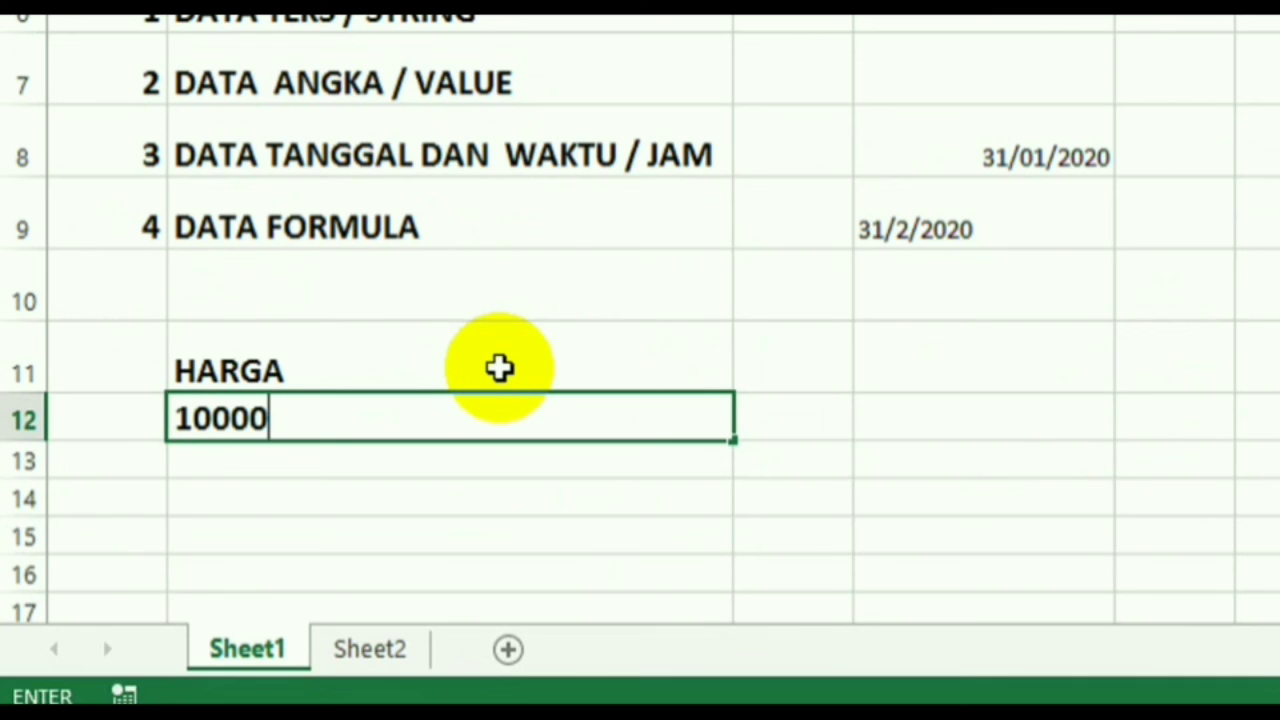
text(0)
key(Right)
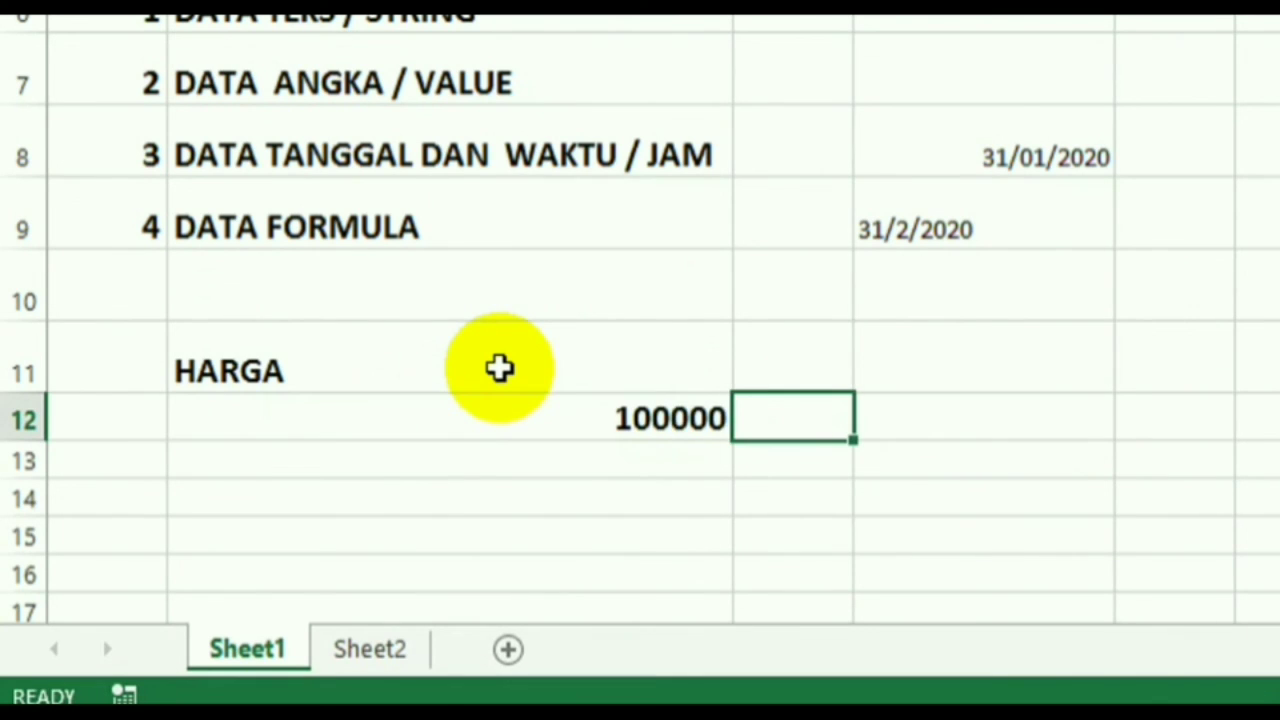
- Add the heading DISCONT 10% in C11 and widen column C to fit it
key(Right)
key(Left)
key(Up)
text(D)
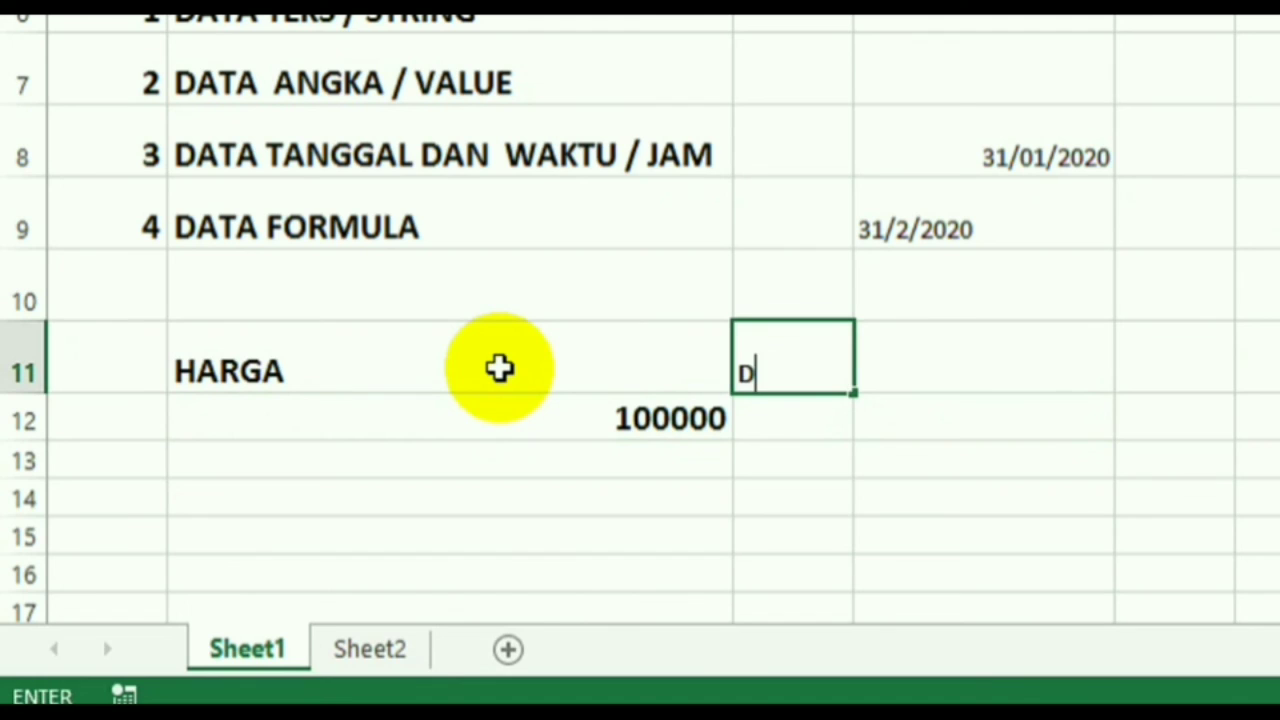
text(ISCO)
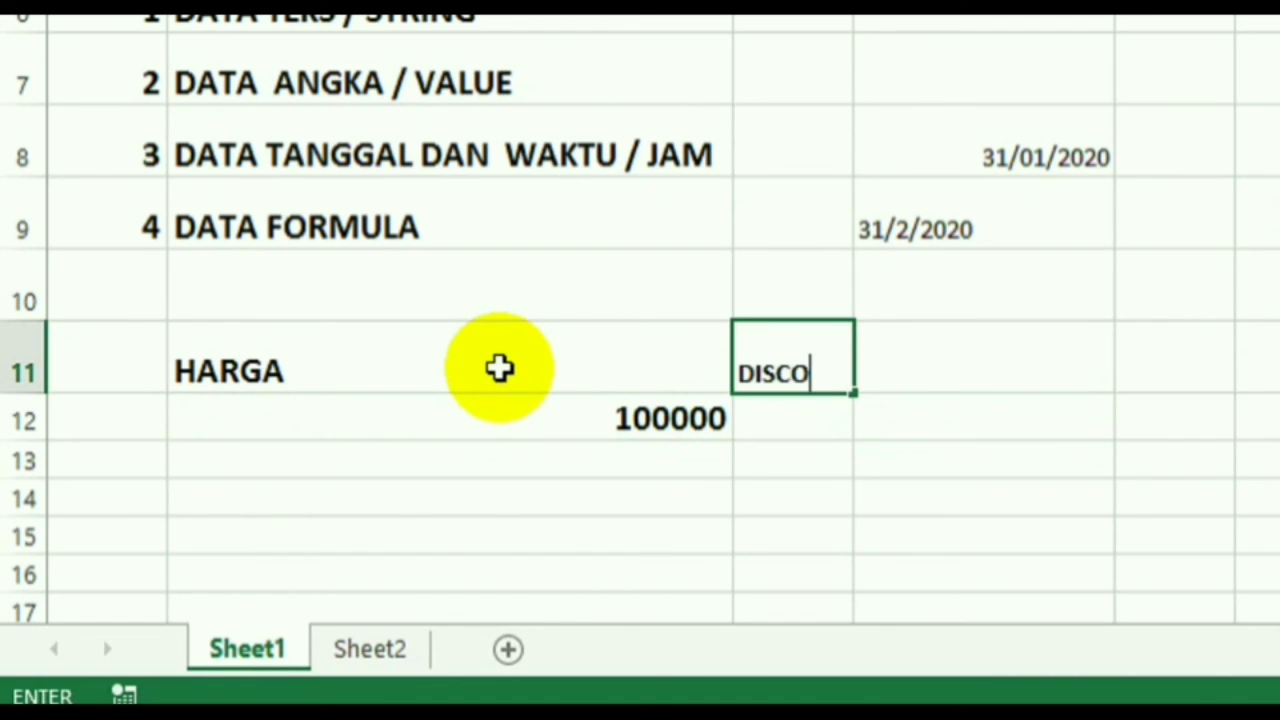
text(NT 1)
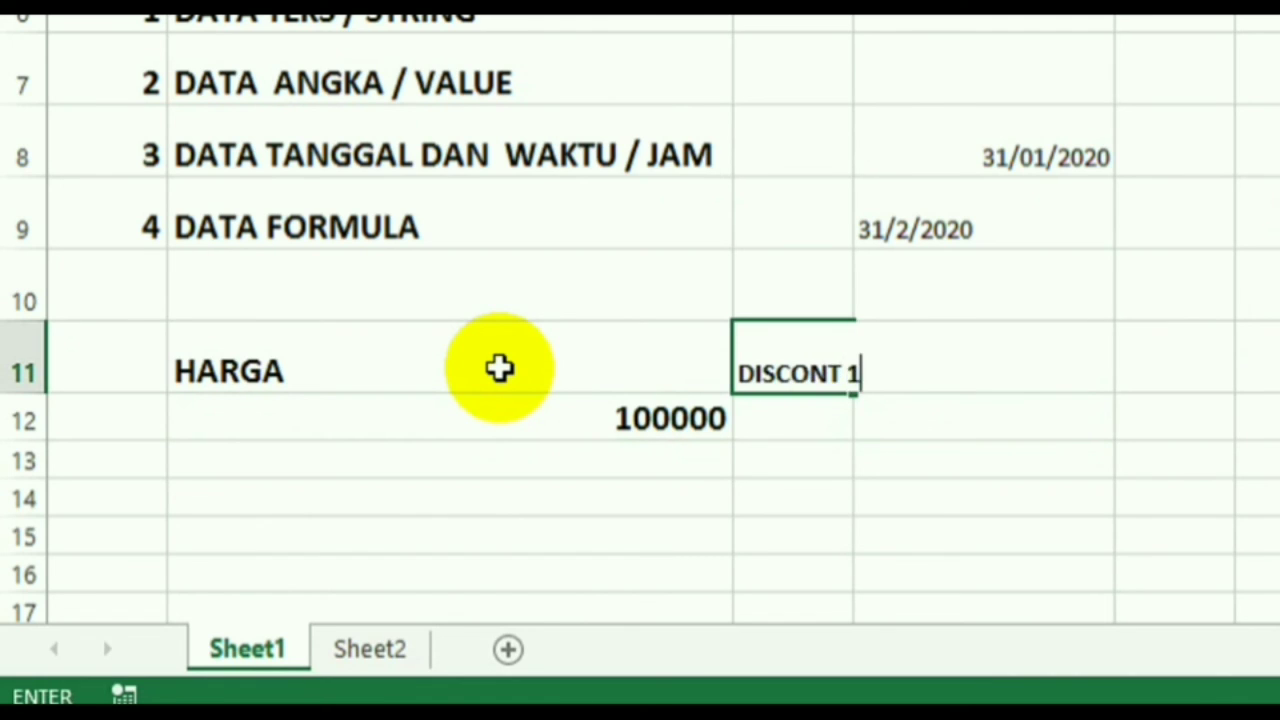
text(0%)
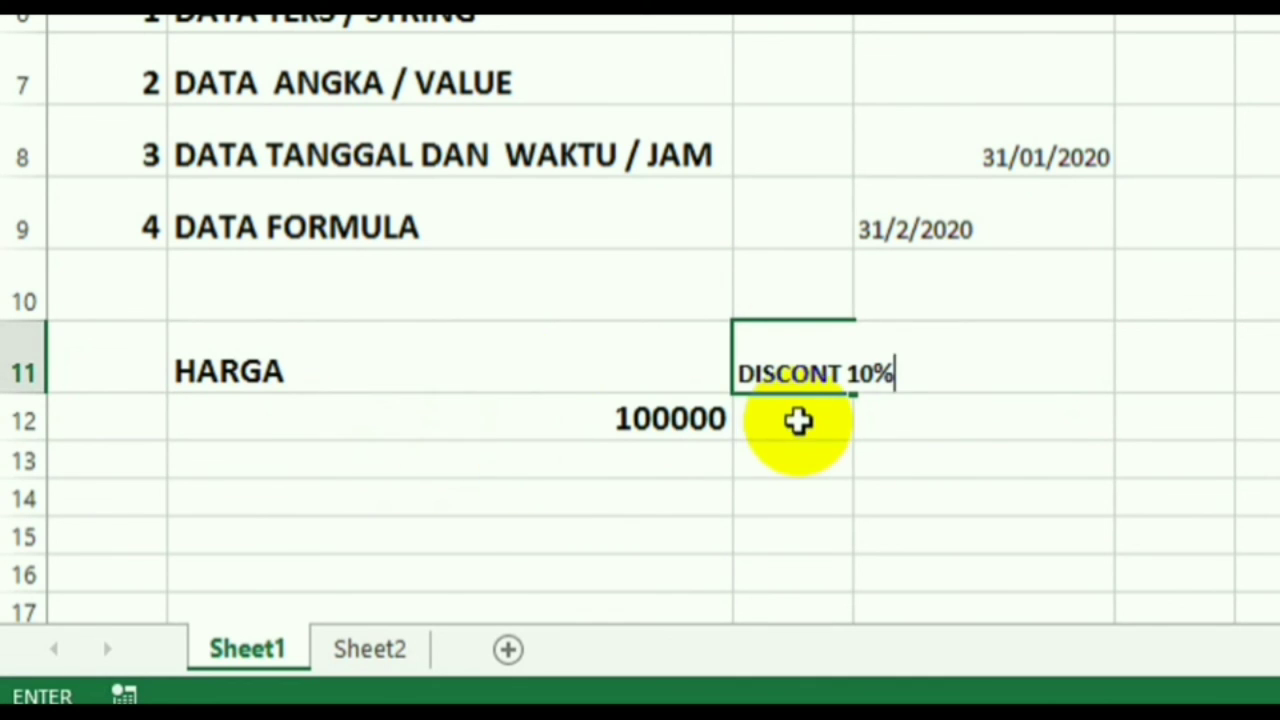
click(797, 423)
drag(855, 99, 948, 446)
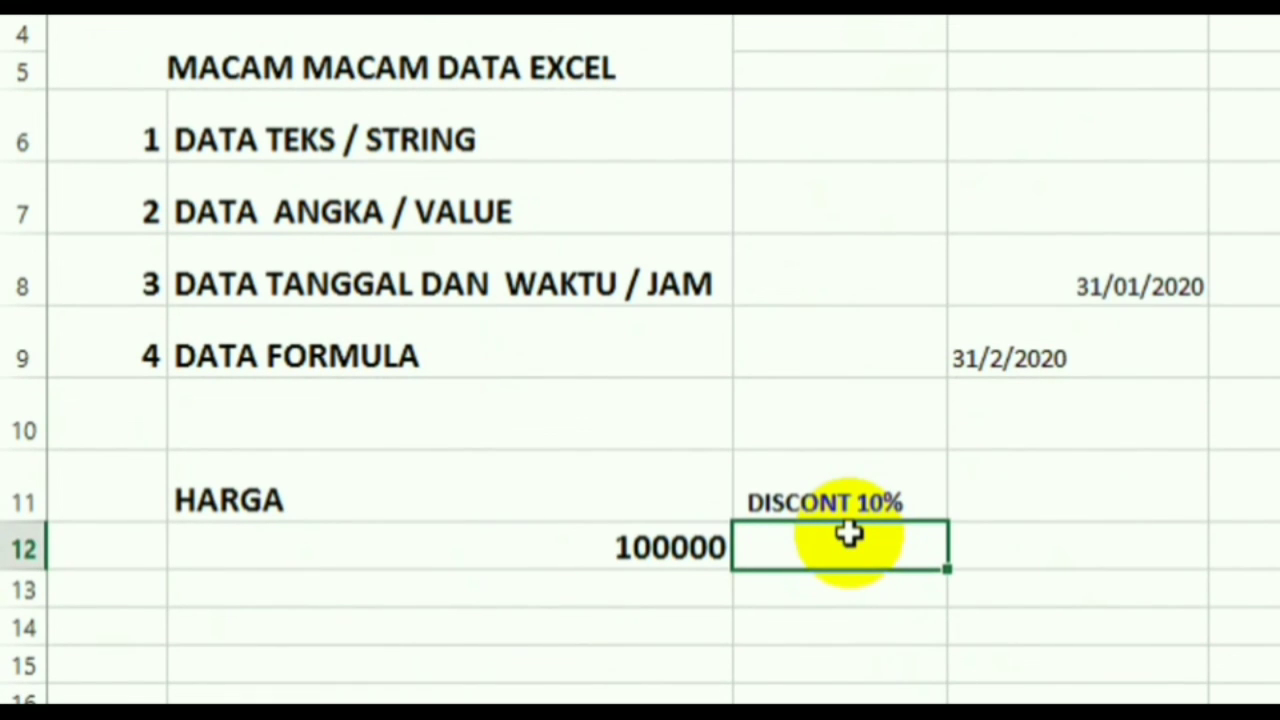
- Enter the formula =10%*B12 in C12 so it shows a 10.000 discount
text(=10%*)
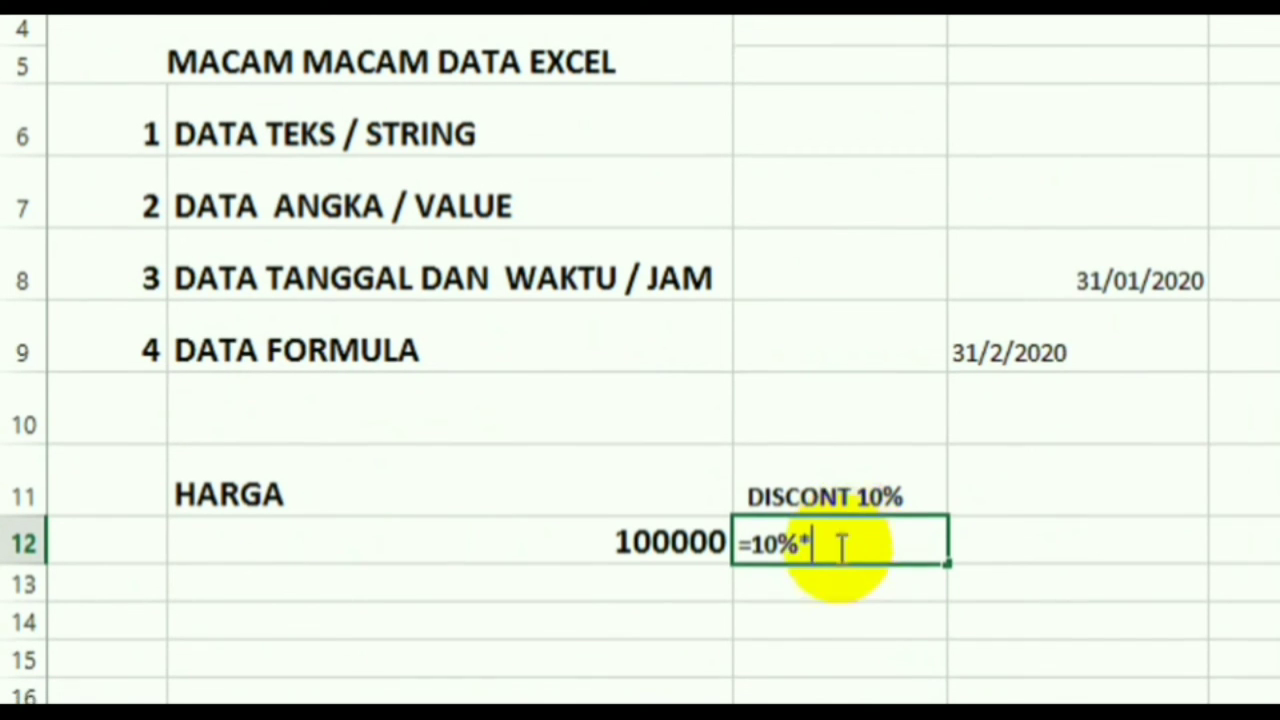
click(583, 534)
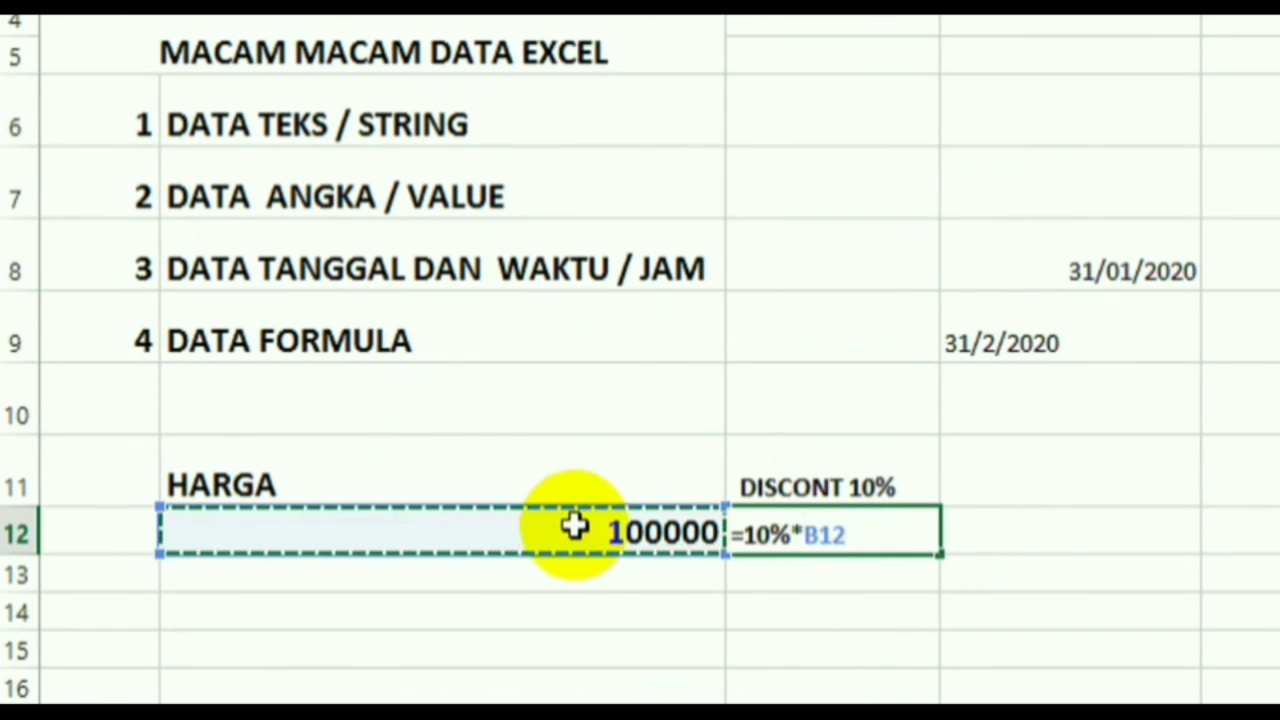
key(Return)
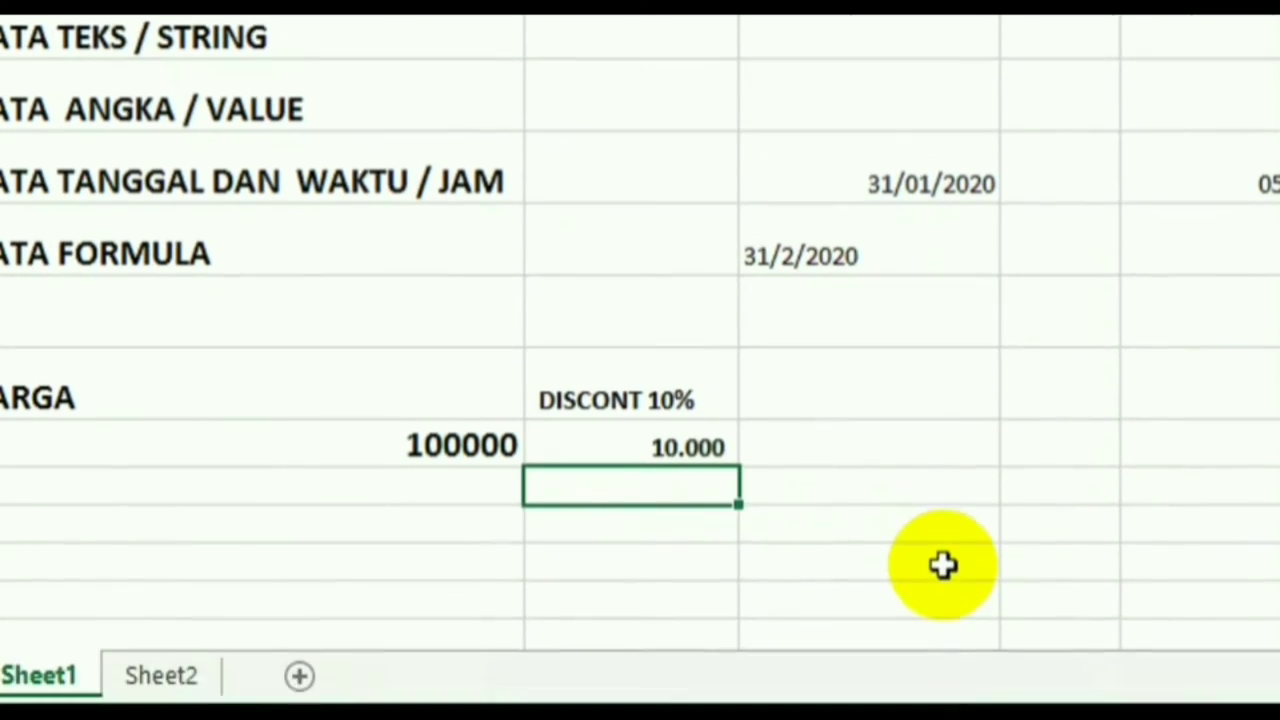
click(943, 638)
click(668, 525)
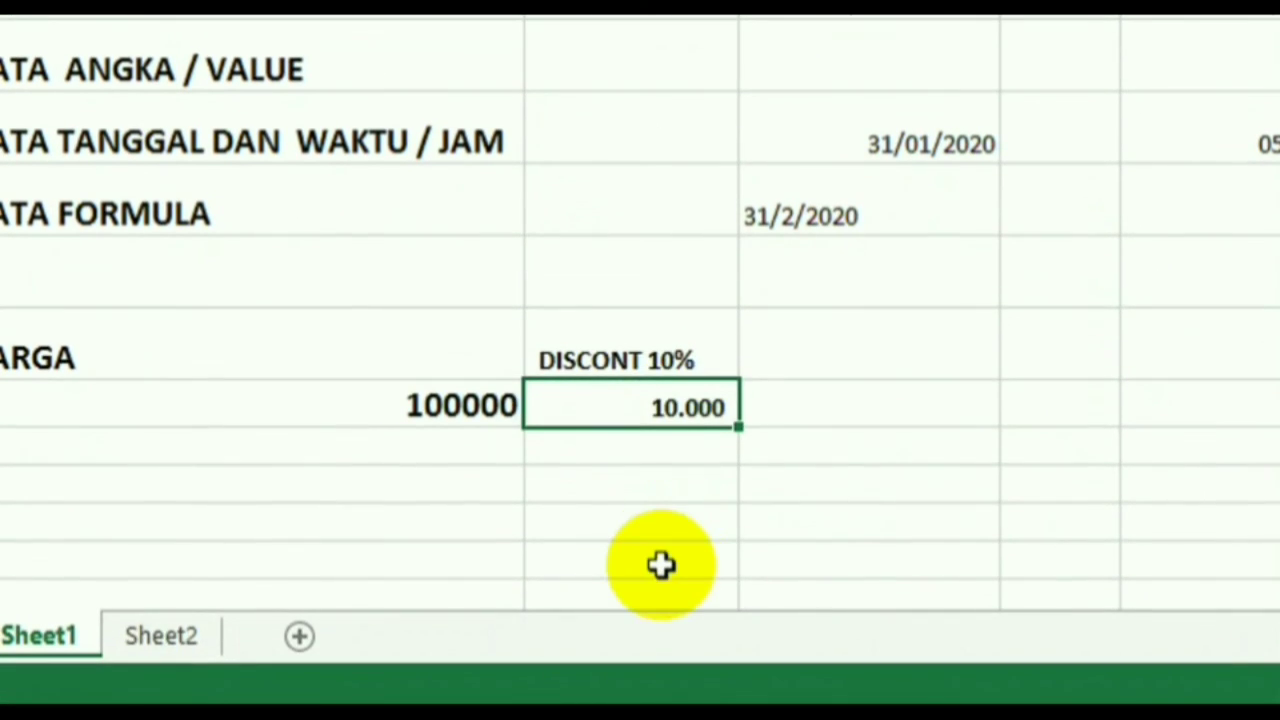
click(837, 423)
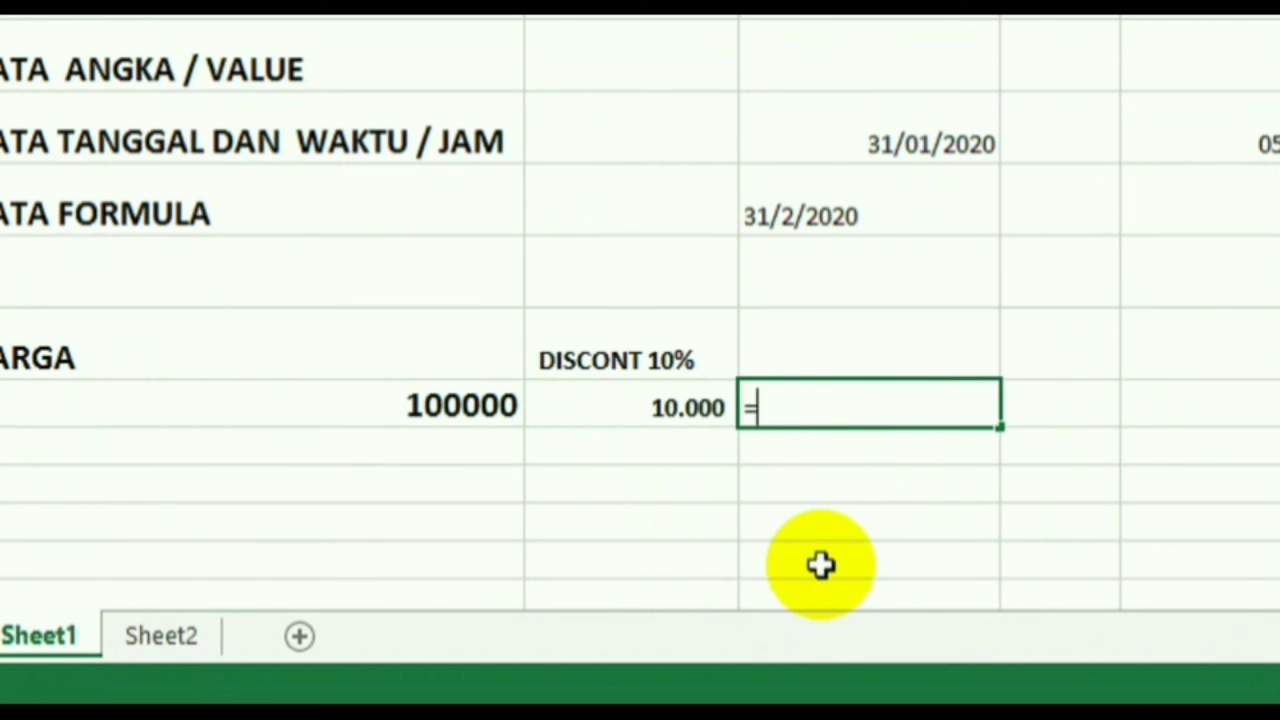
- Enter =B12-C12 in D12 to show the net price 90.000
click(457, 408)
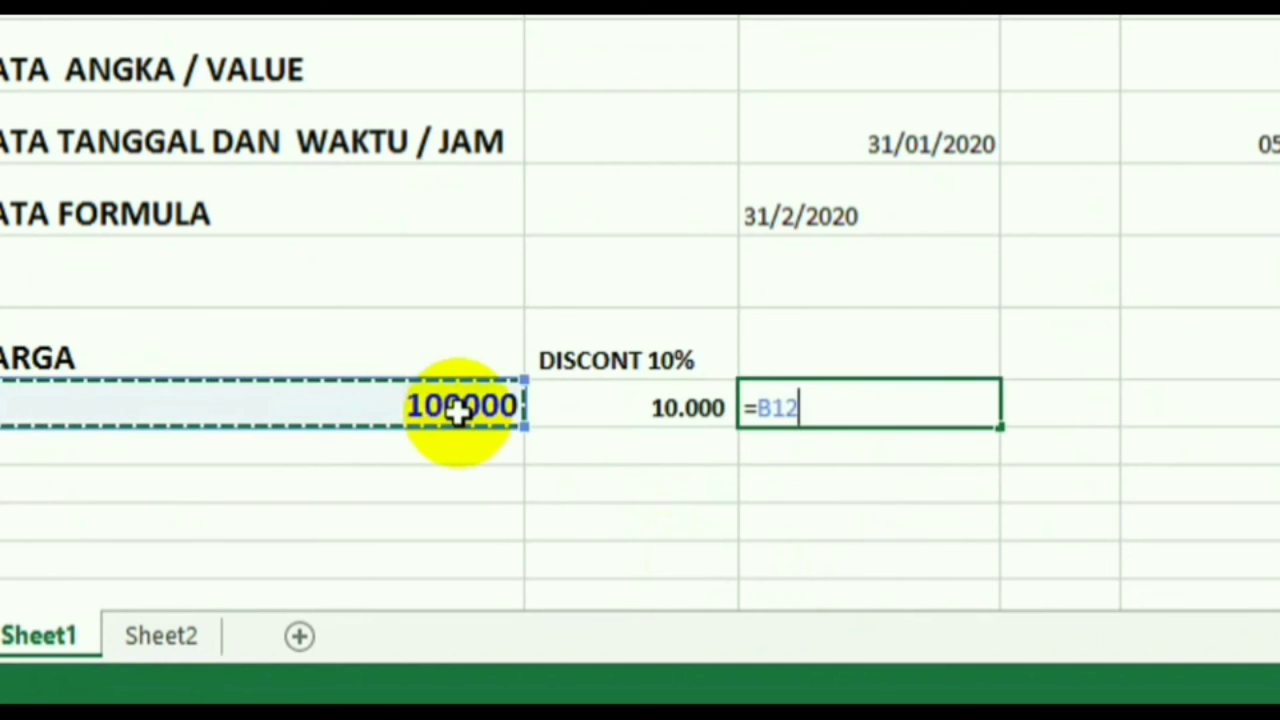
text(-)
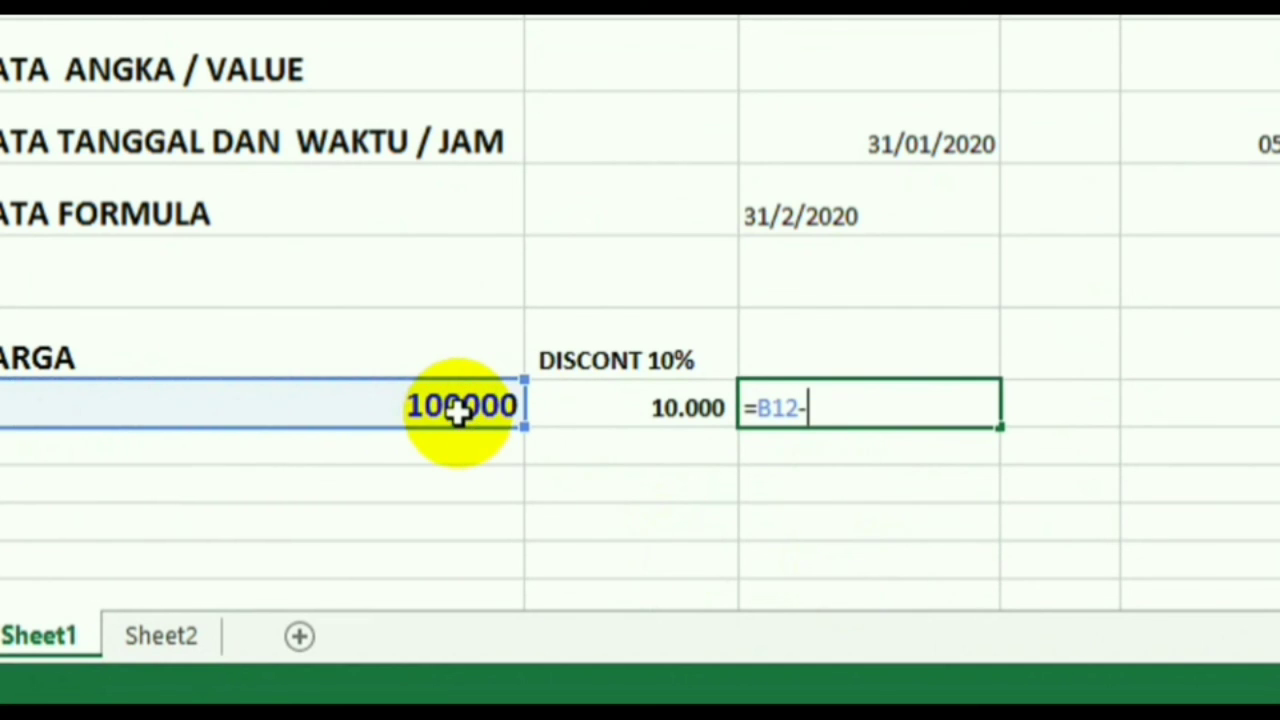
click(652, 402)
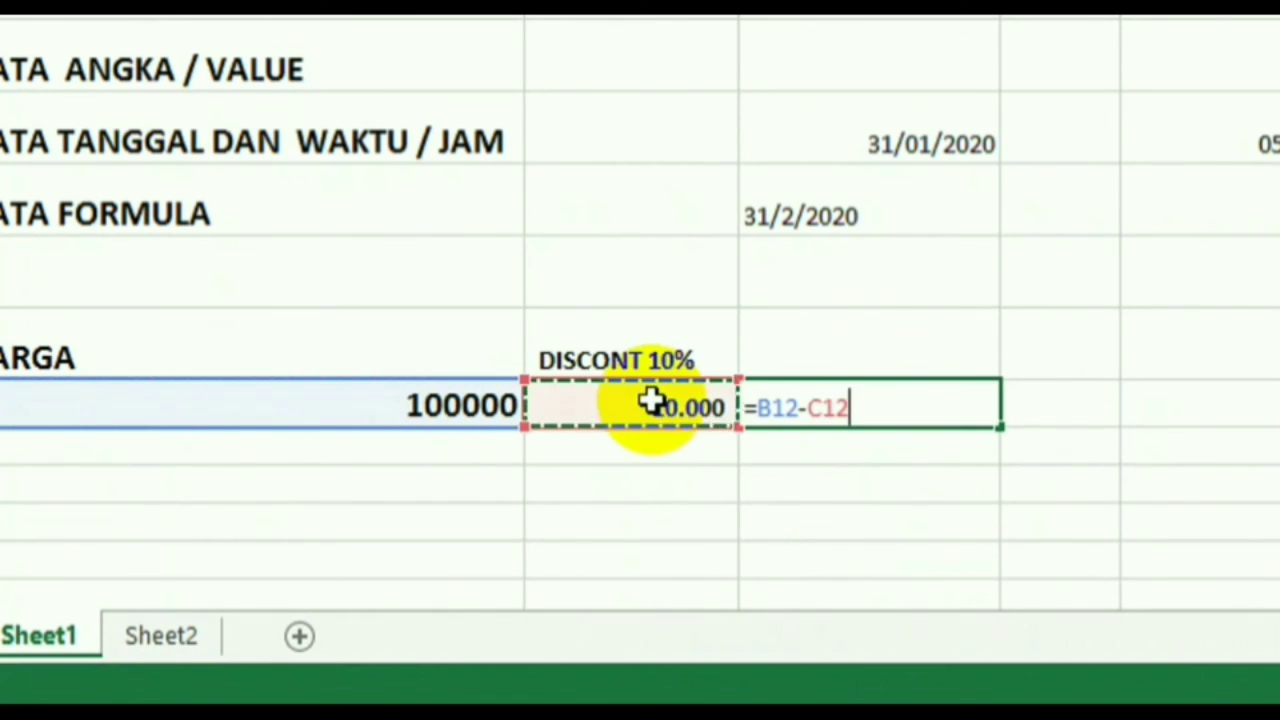
key(Return)
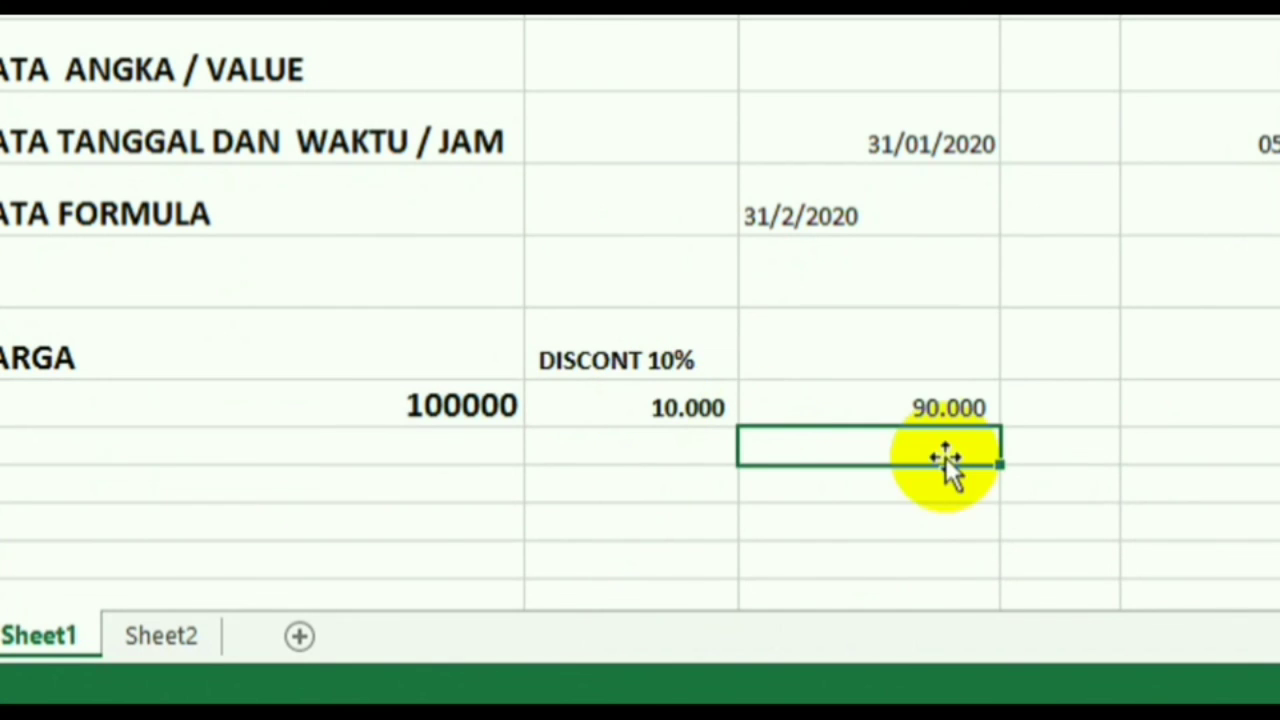
click(907, 413)
- Start a new formula with = in cell B13 below the price
click(903, 514)
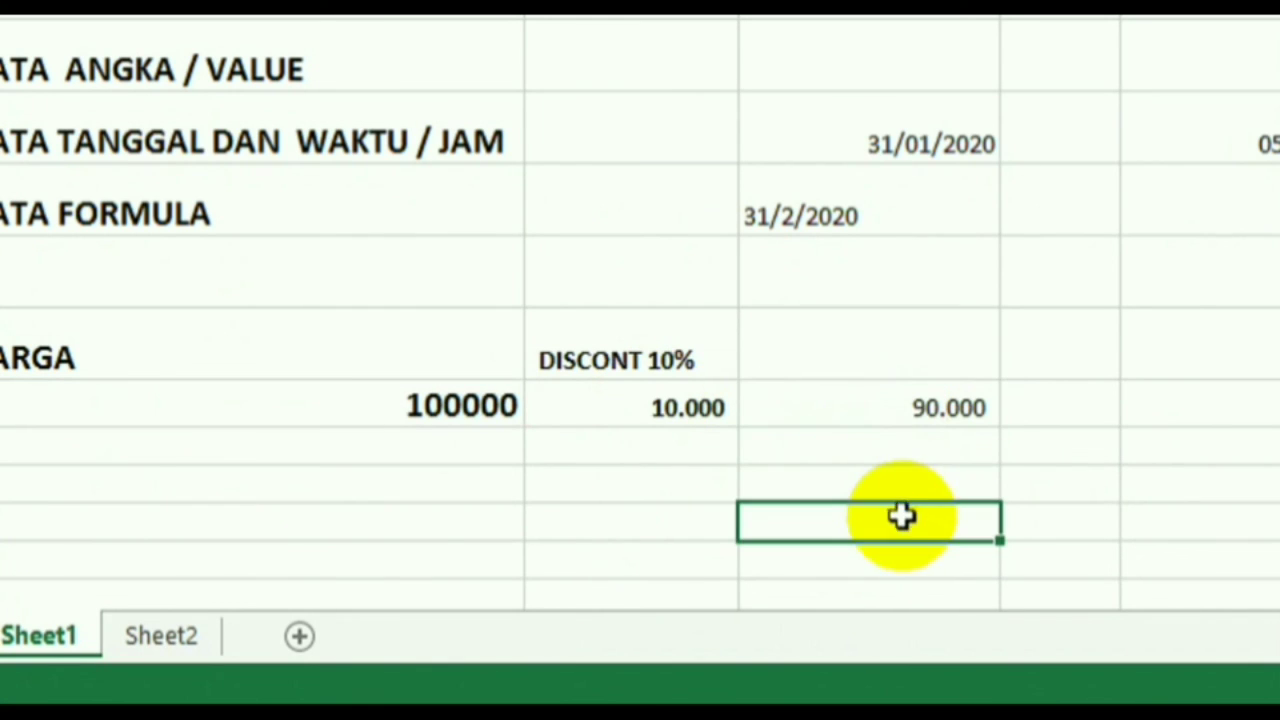
click(866, 404)
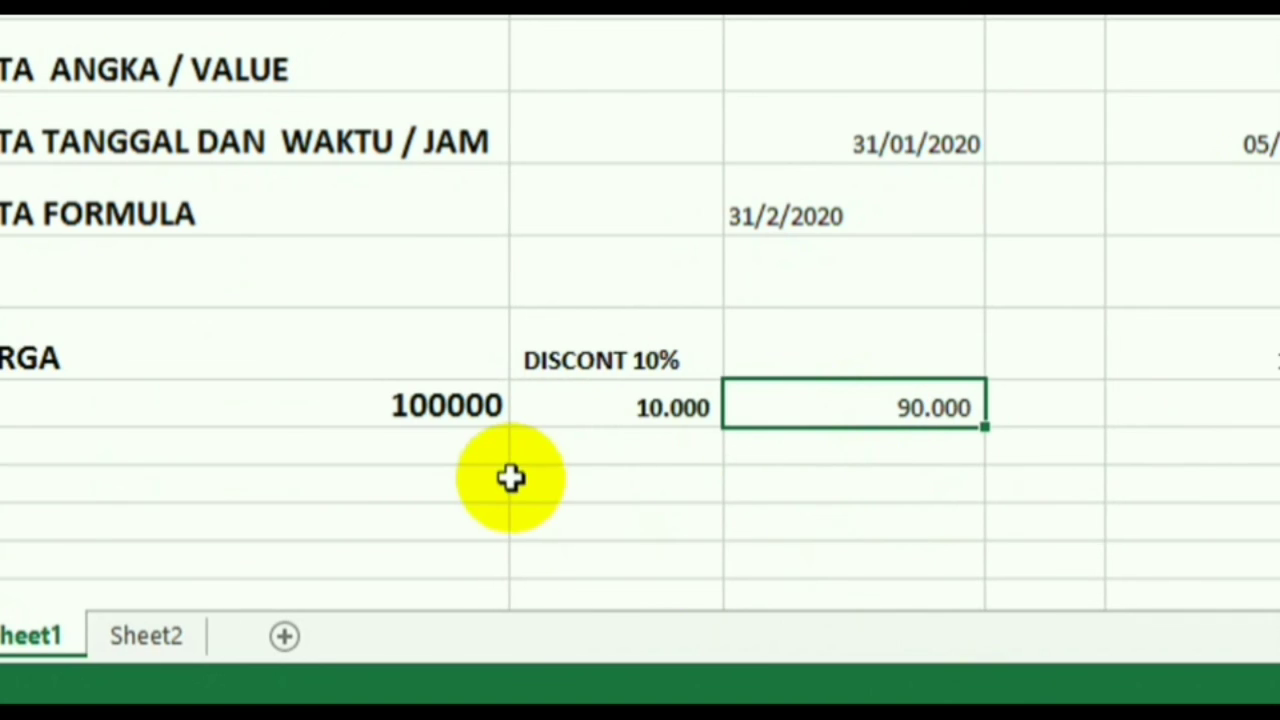
click(377, 461)
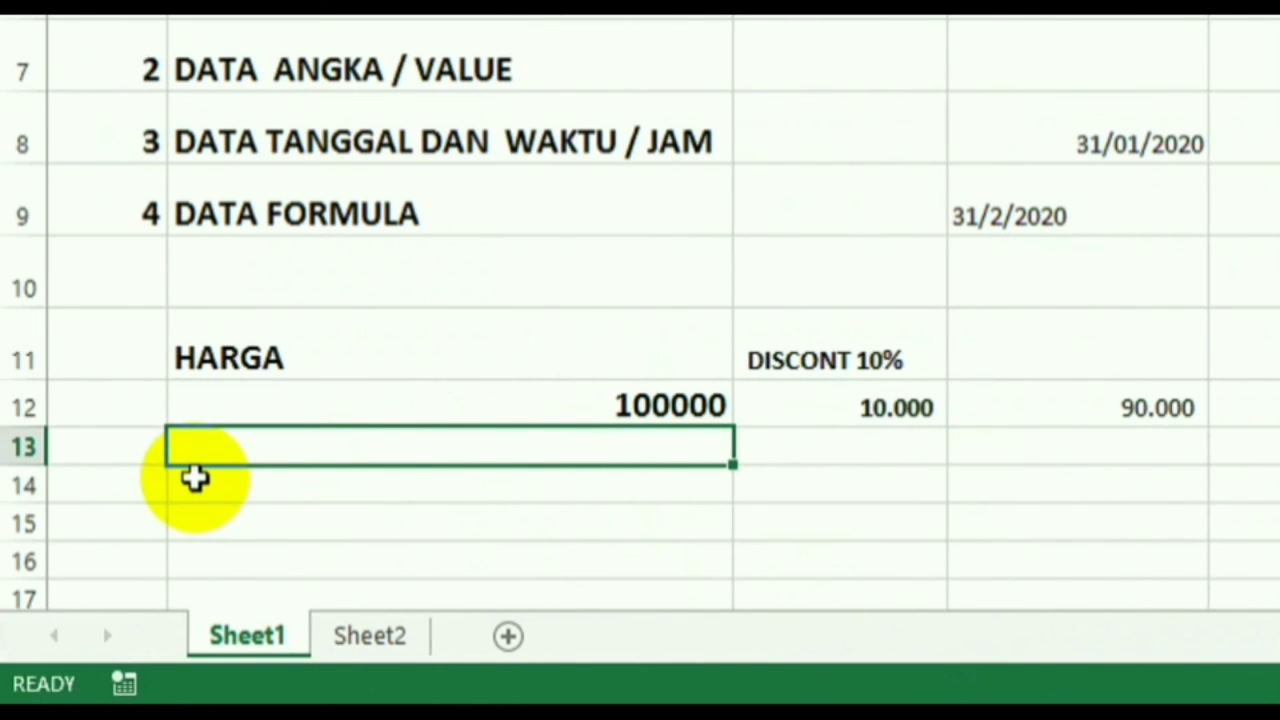
text(=)
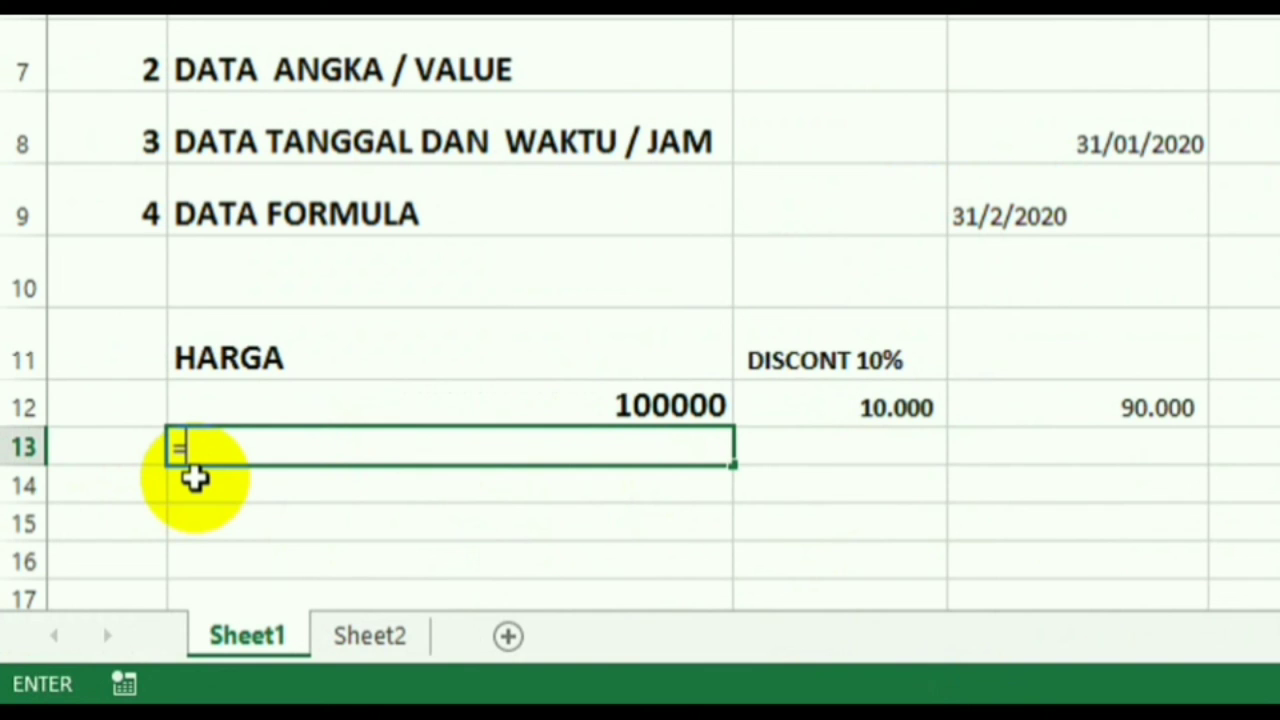